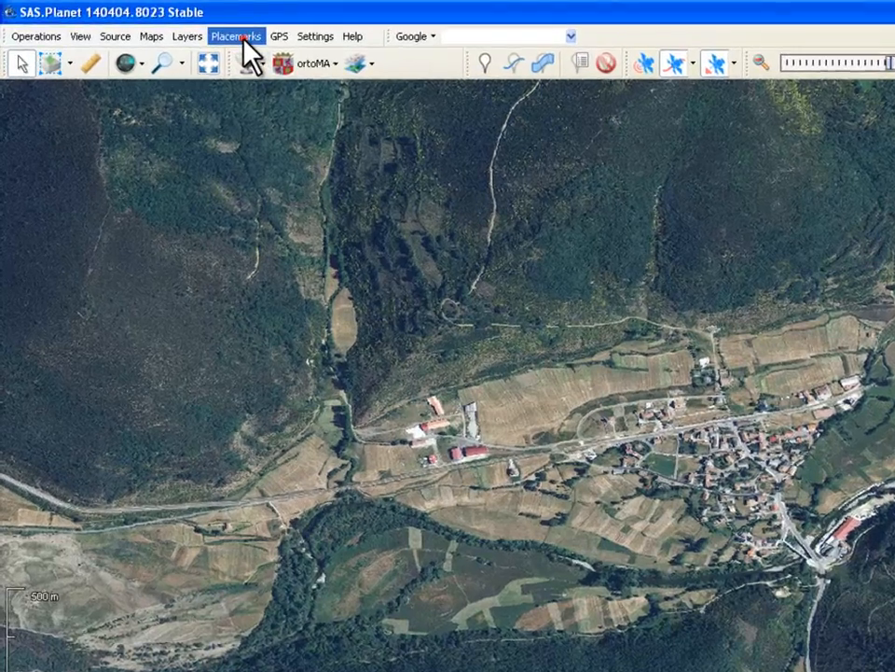
click(244, 39)
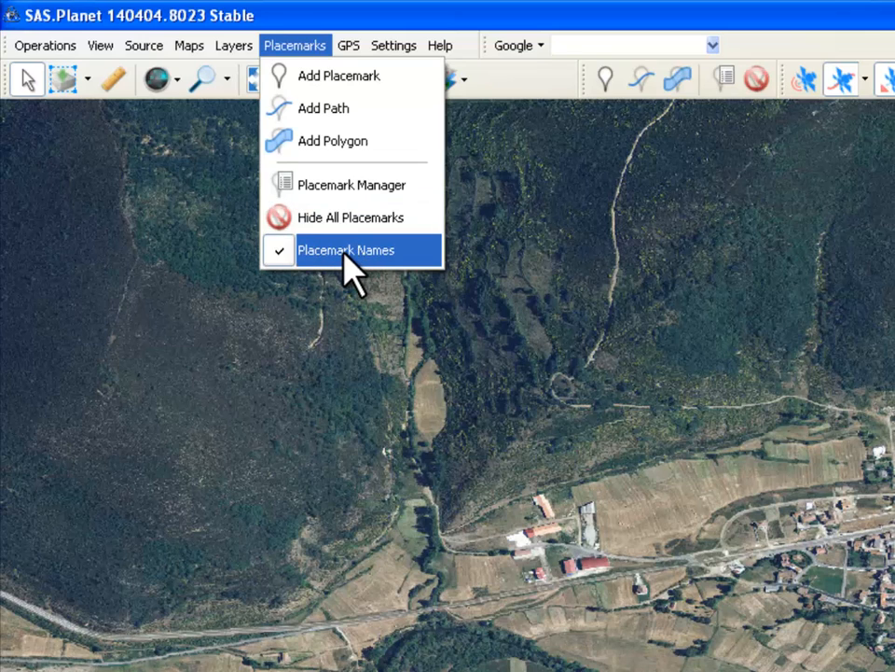
click(665, 19)
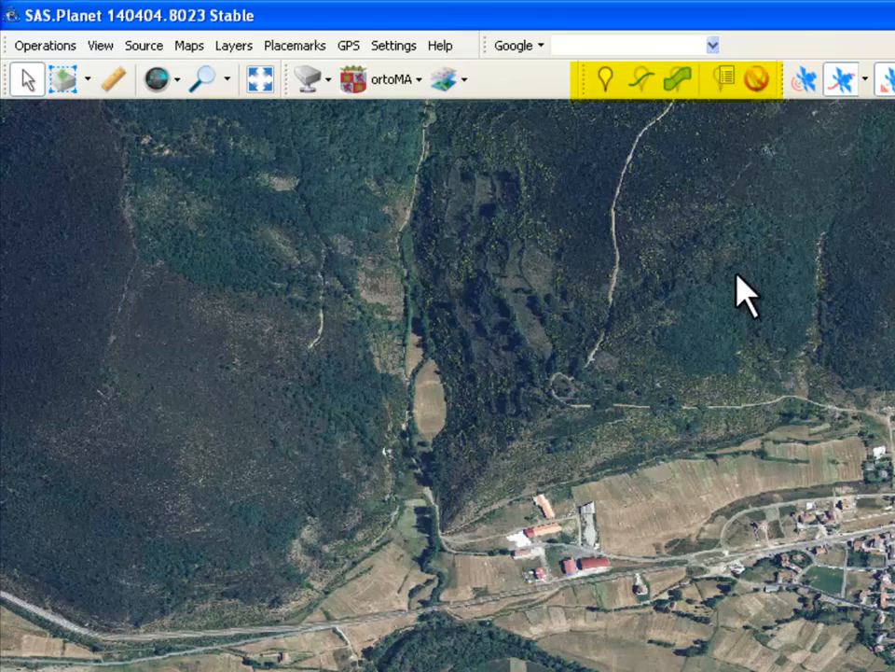
click(647, 522)
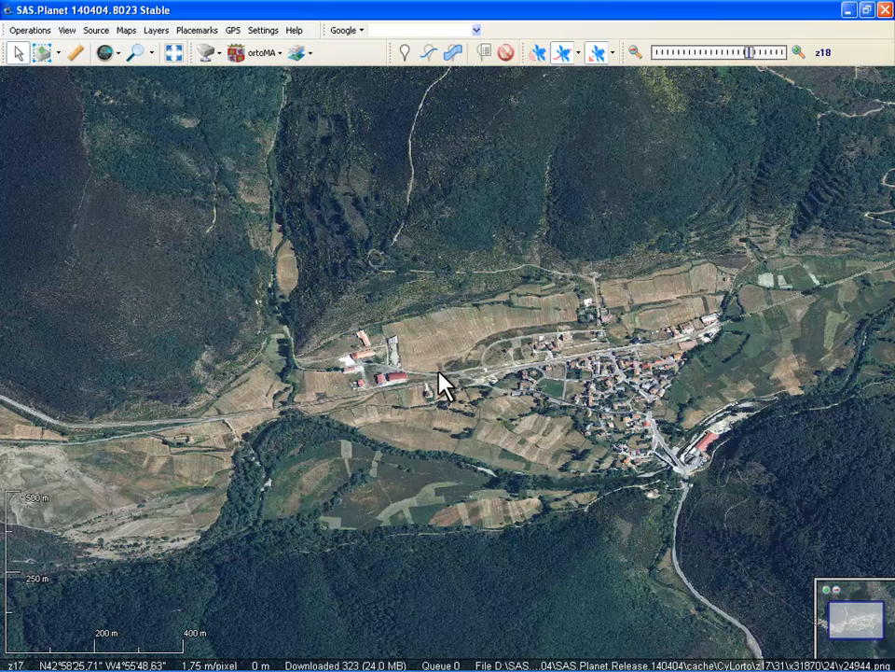
- Add a placemark on the isolated building just south of the road, west of the village
scroll(440, 373, up, 1)
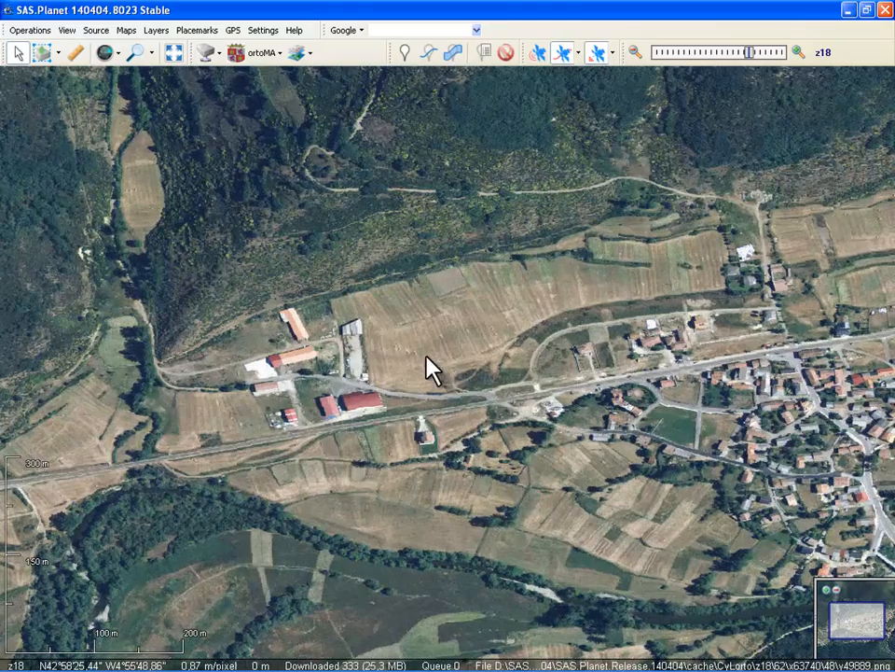
drag(434, 368, 579, 317)
drag(420, 354, 584, 299)
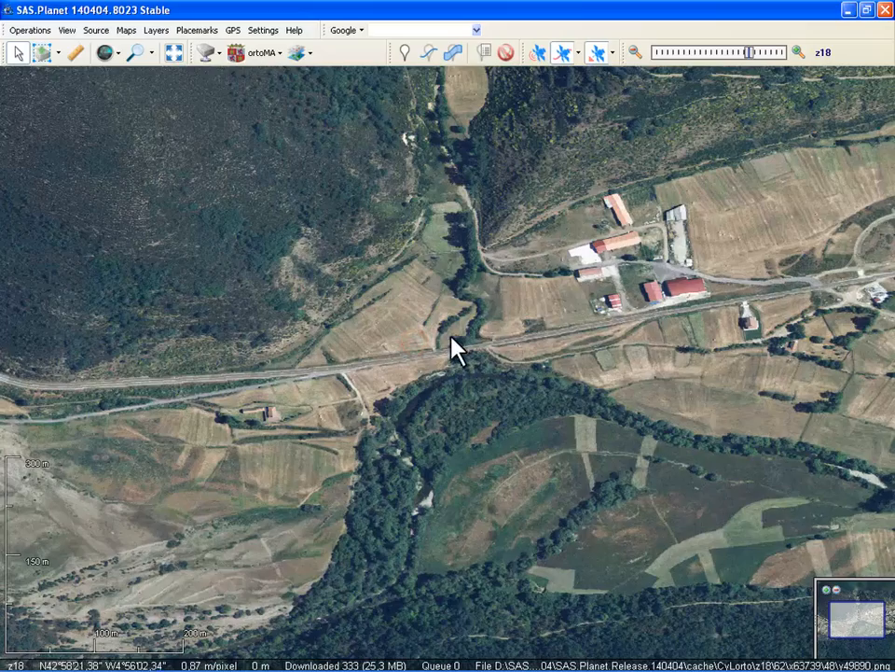
drag(444, 343, 564, 336)
drag(439, 355, 530, 349)
scroll(490, 383, up, 1)
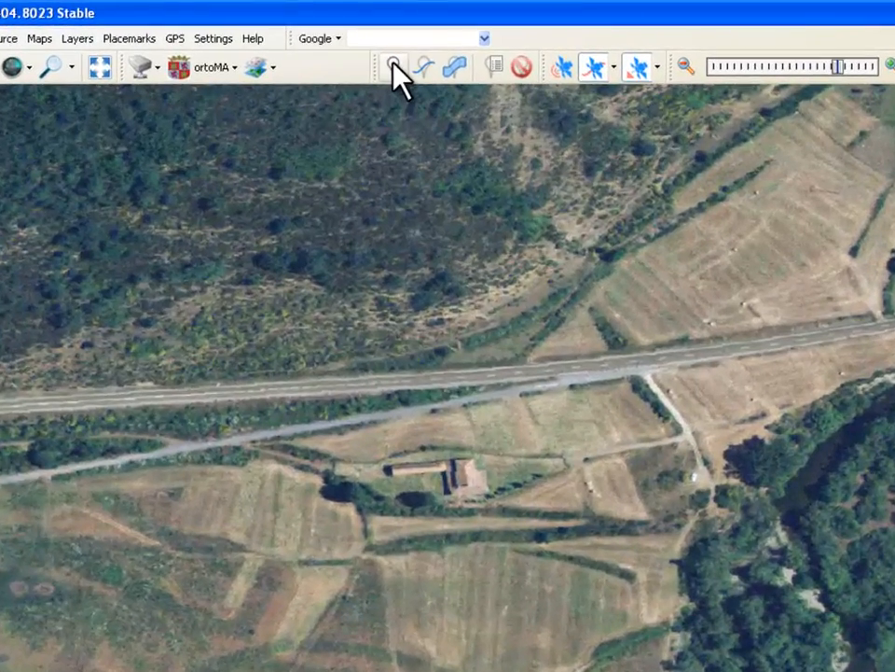
click(393, 67)
click(467, 482)
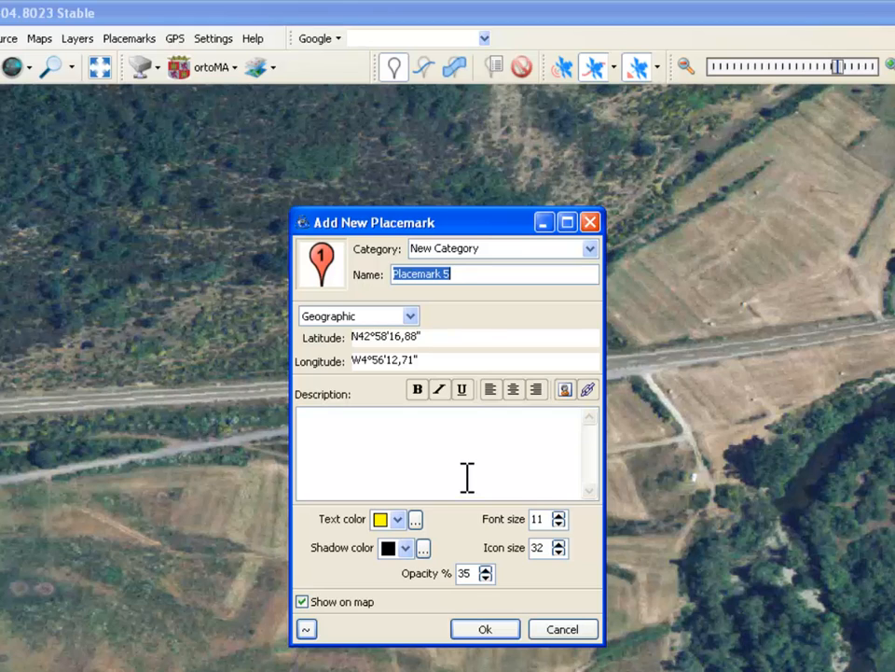
- Assign the new placemark to the category Waypoints and name it San Tirso
click(482, 250)
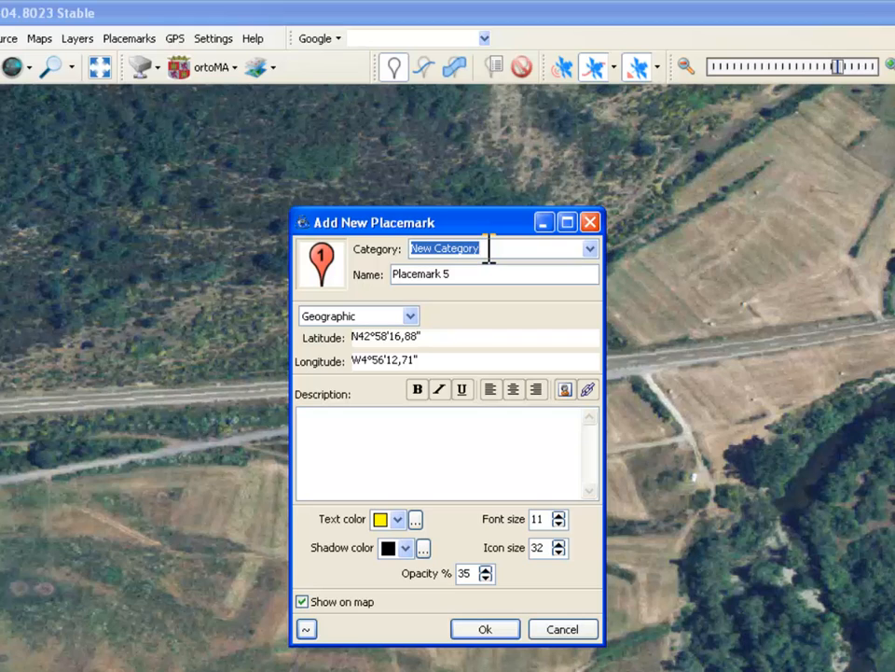
text(Waypoints)
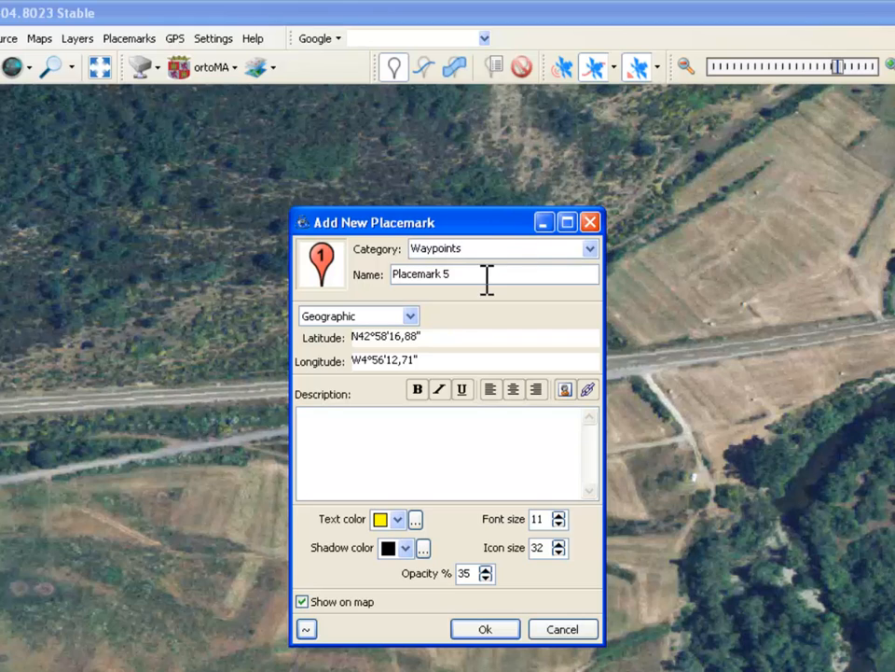
drag(457, 275, 392, 276)
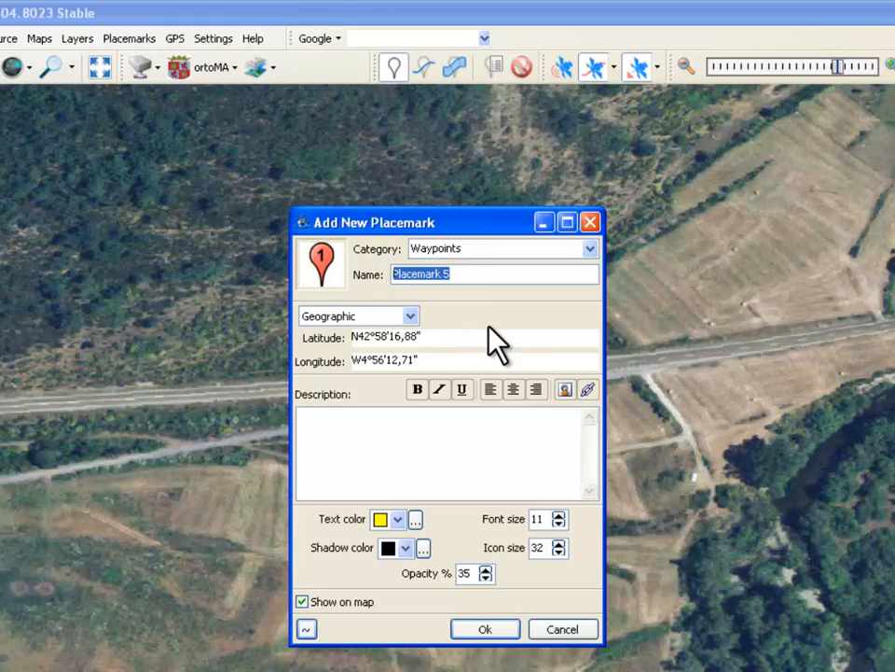
text(San Tirso)
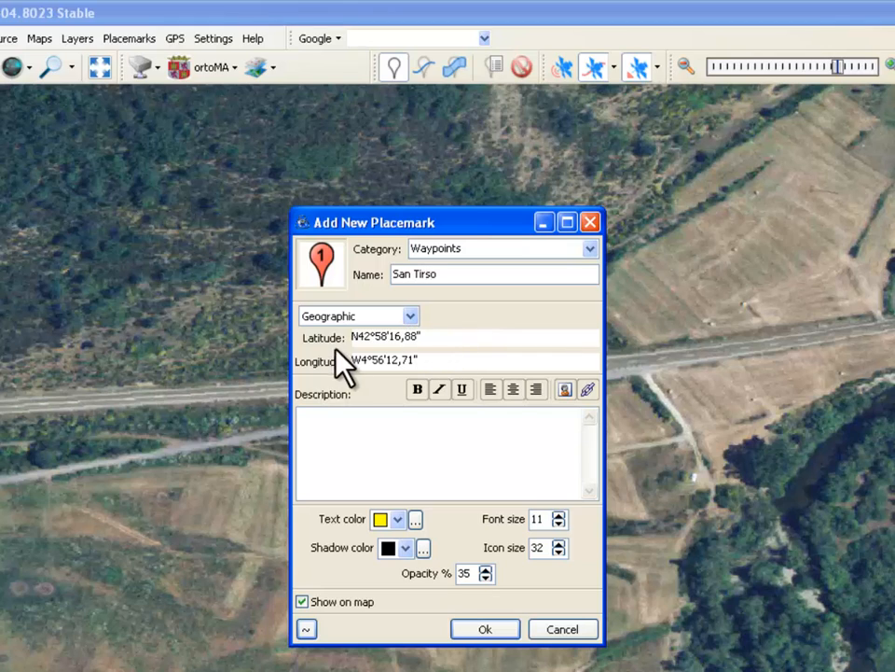
click(409, 319)
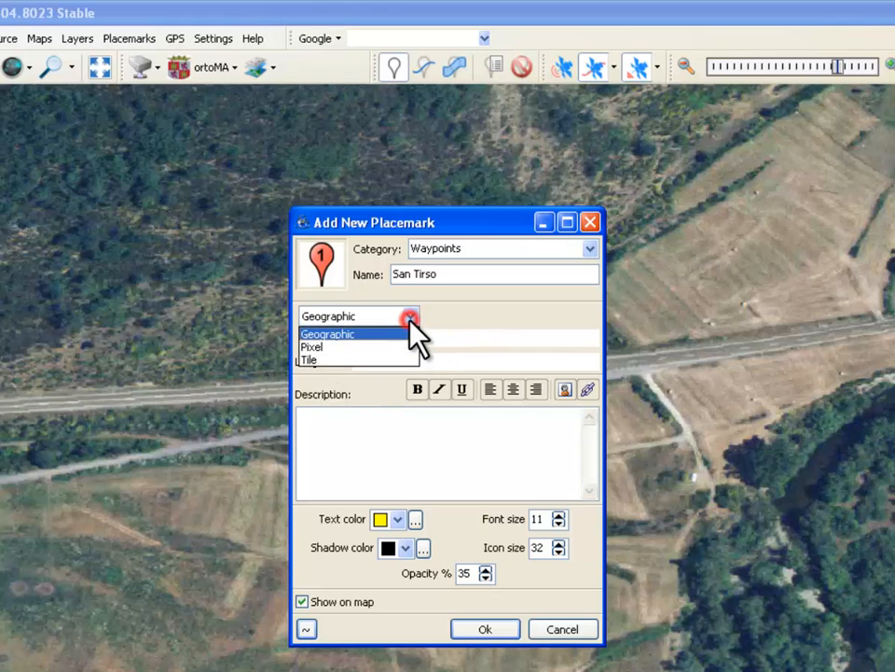
click(410, 320)
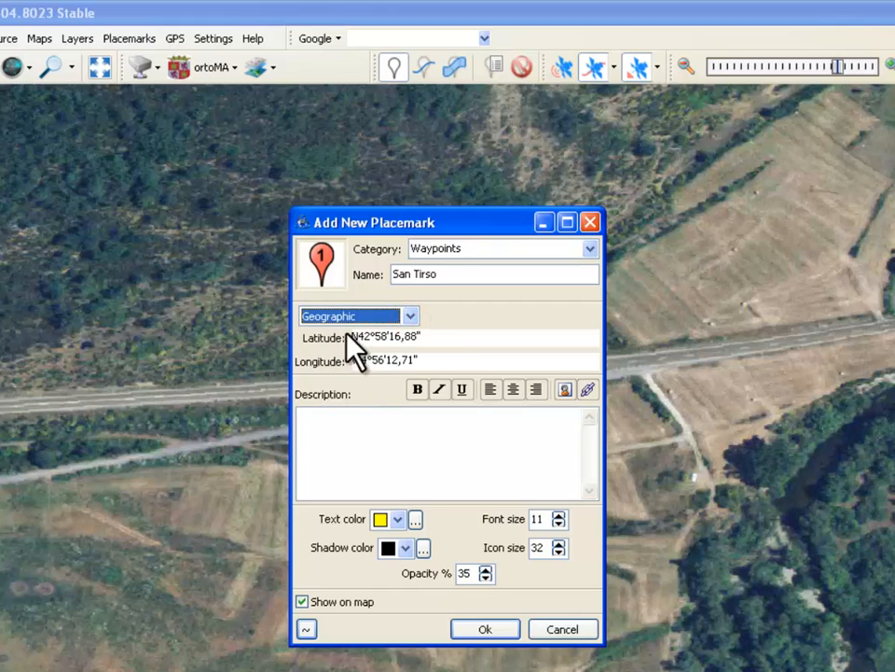
click(379, 360)
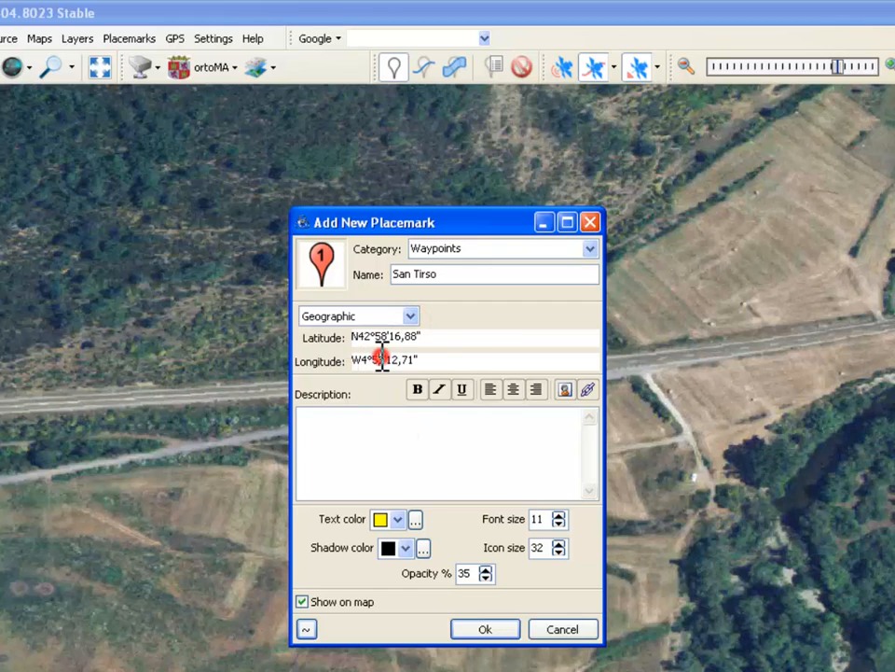
- Insert the image san tirso.jpg into the placemark's description, followed by the text "San Tirso. Ermita de Boca de Huérgano."
click(352, 421)
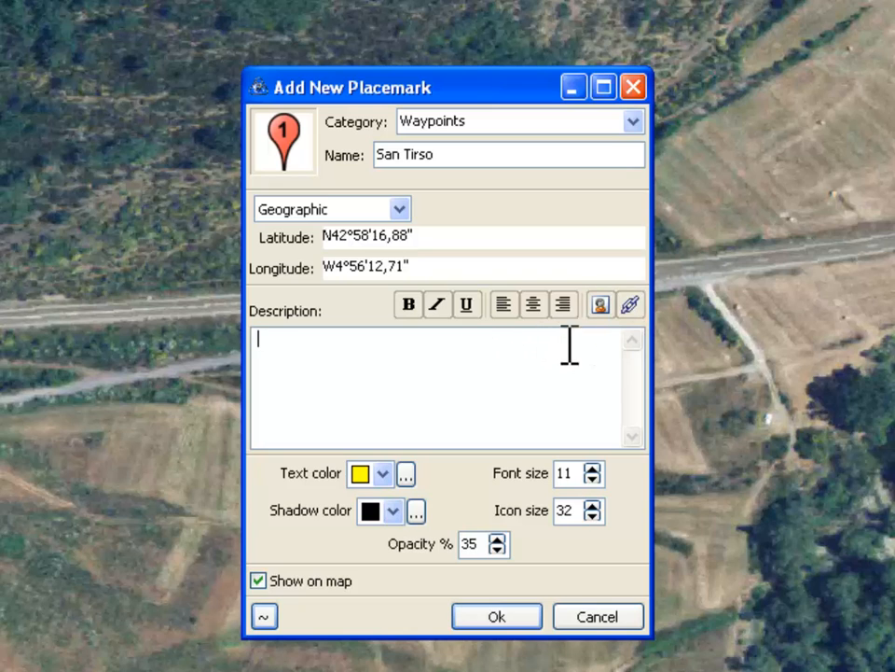
click(600, 305)
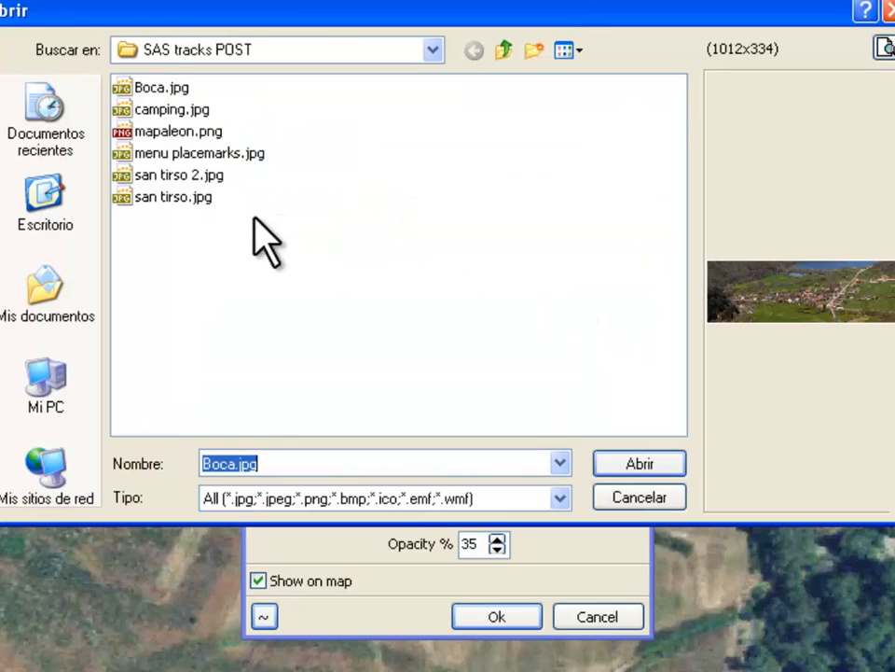
click(168, 196)
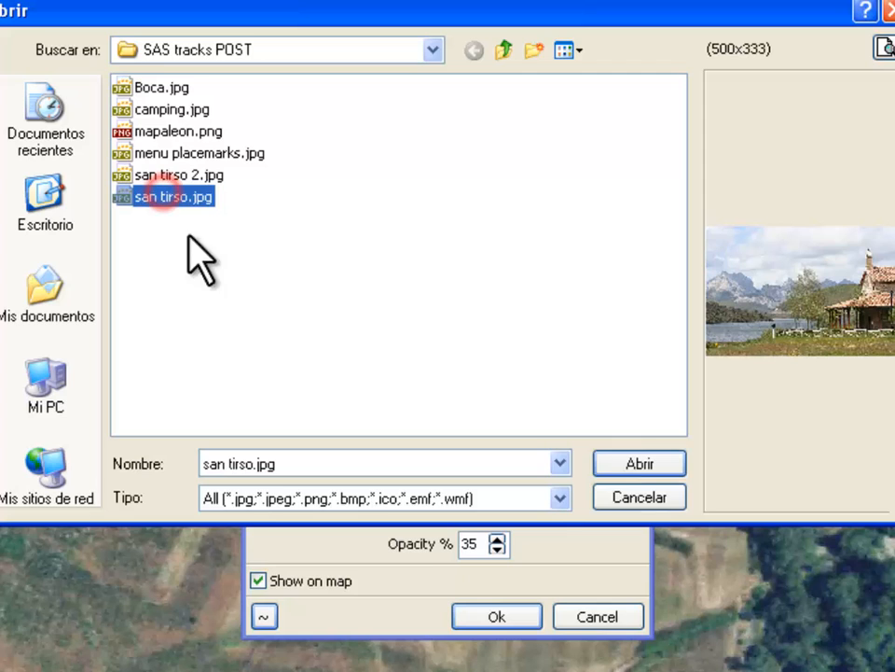
click(638, 463)
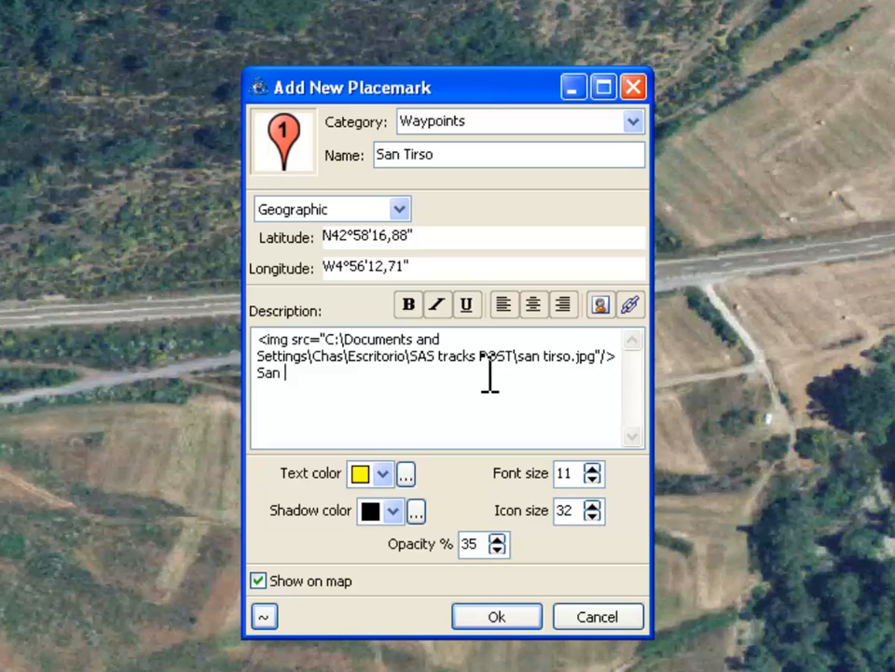
text(rso. Ermita de Boca)
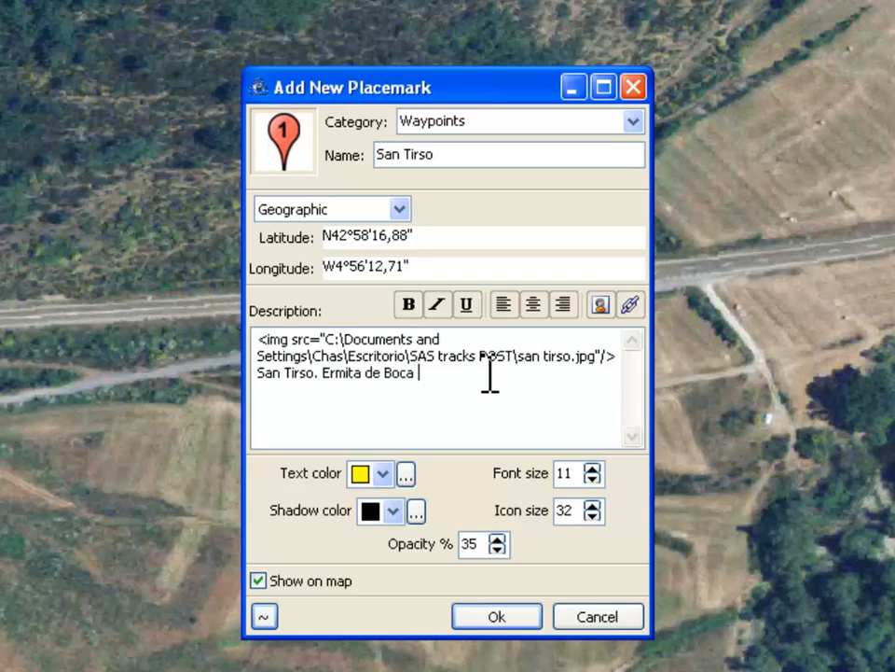
text( de Huérgano.)
- Insert a second image, san tirso 2.jpg, below the text in the placemark's description
click(598, 306)
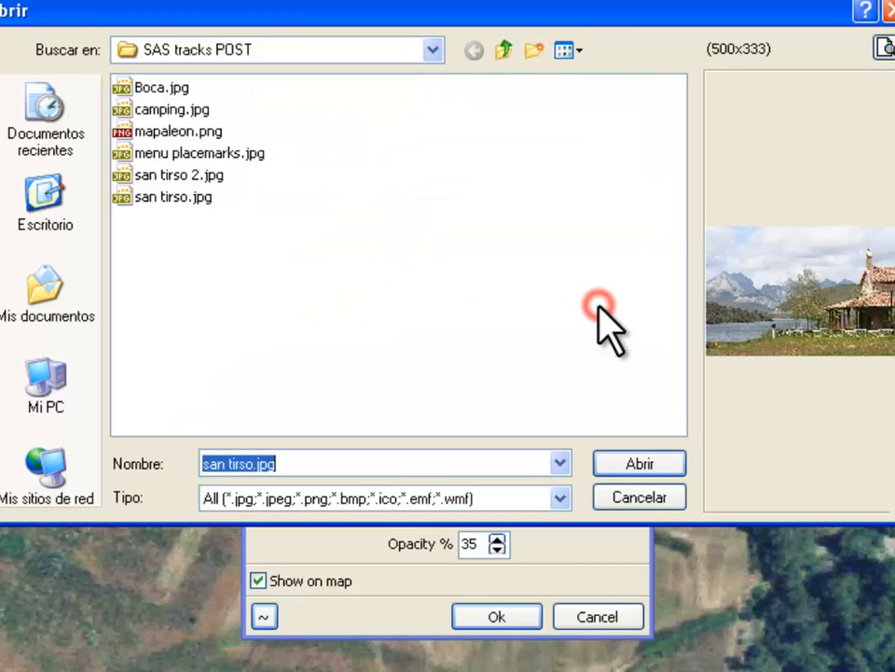
click(178, 174)
click(642, 468)
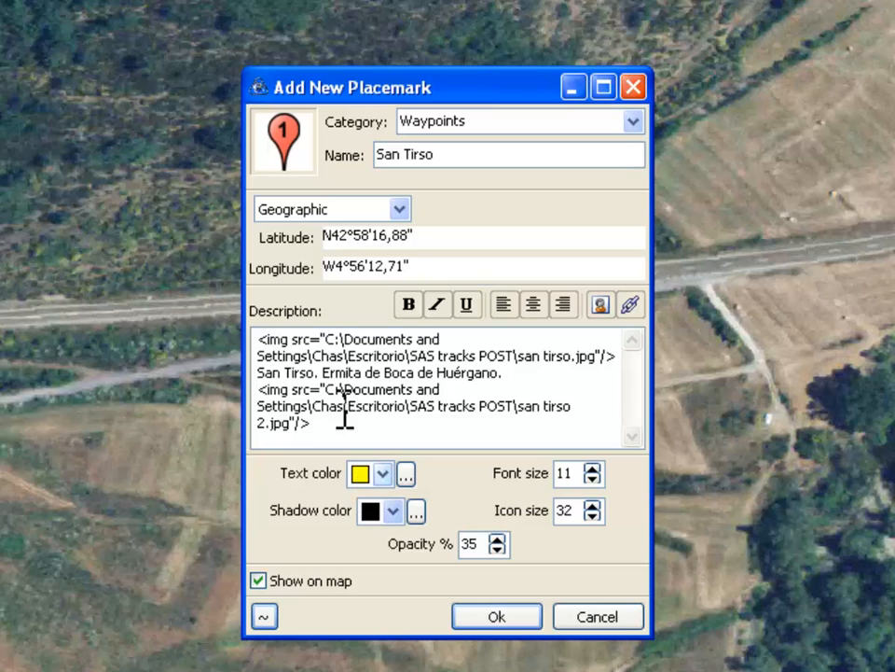
- Look through the available placemark icons, keep the red numbered pin, and save the San Tirso placemark
click(285, 140)
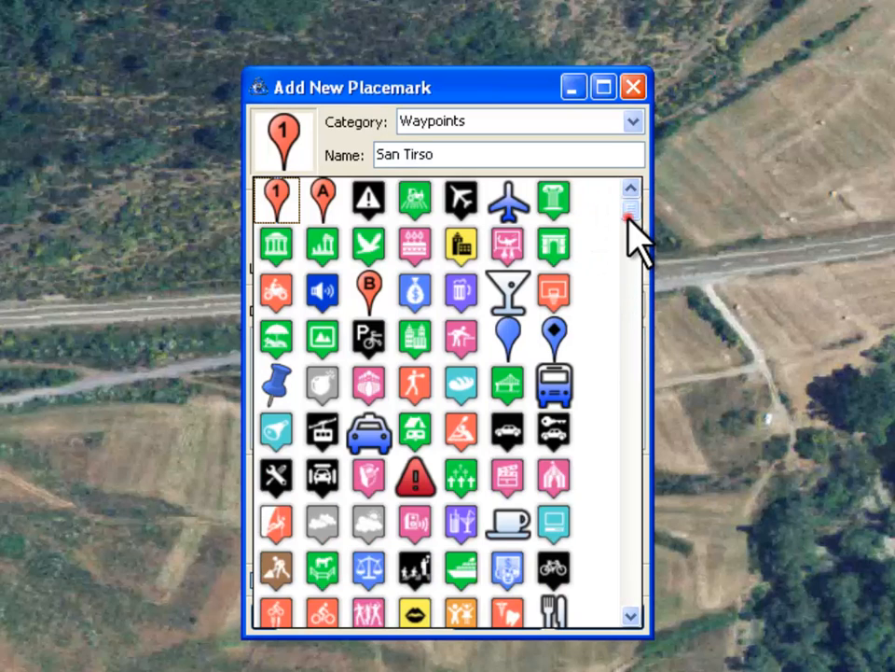
drag(631, 212, 631, 219)
drag(620, 362, 619, 366)
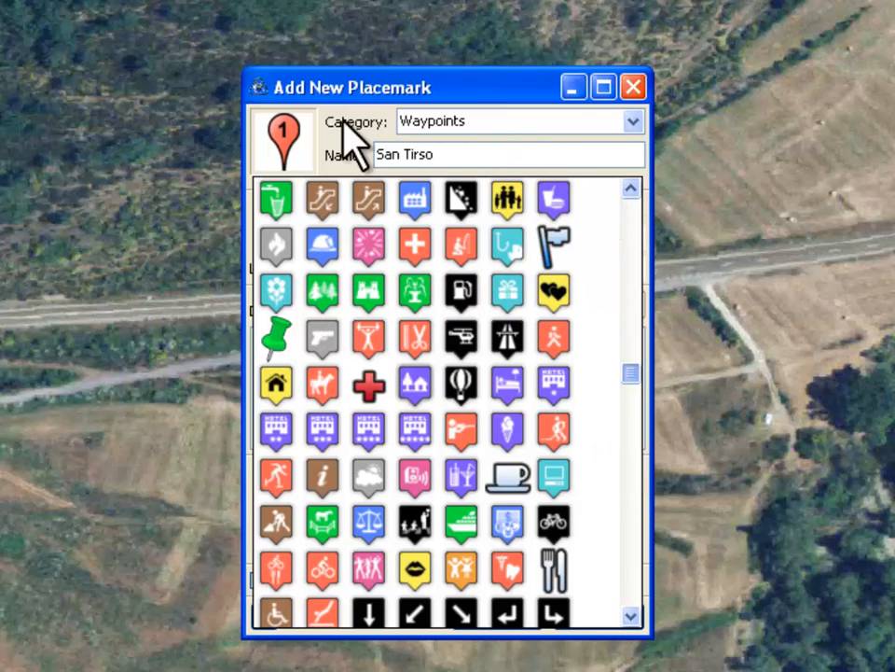
double_click(438, 120)
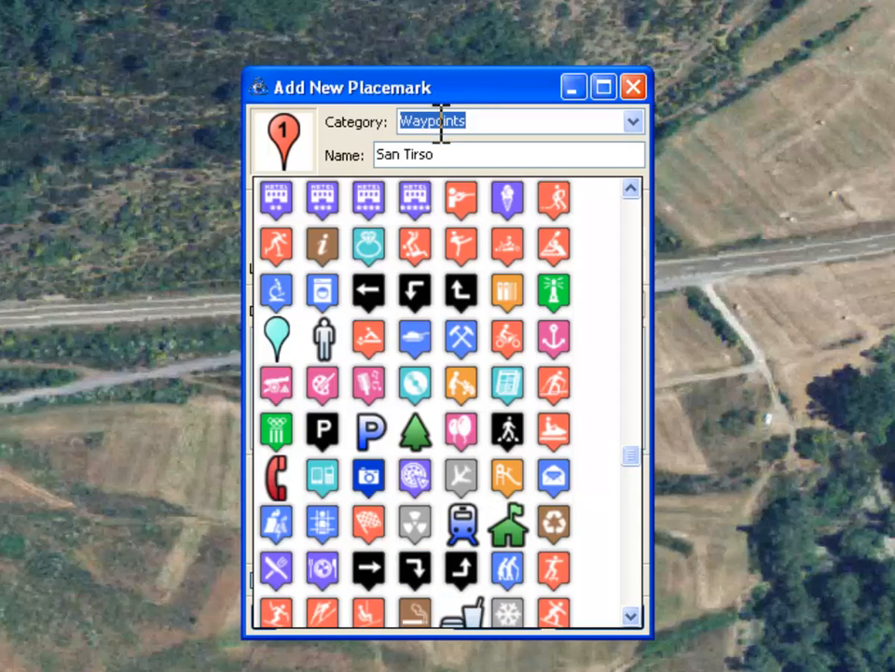
click(481, 121)
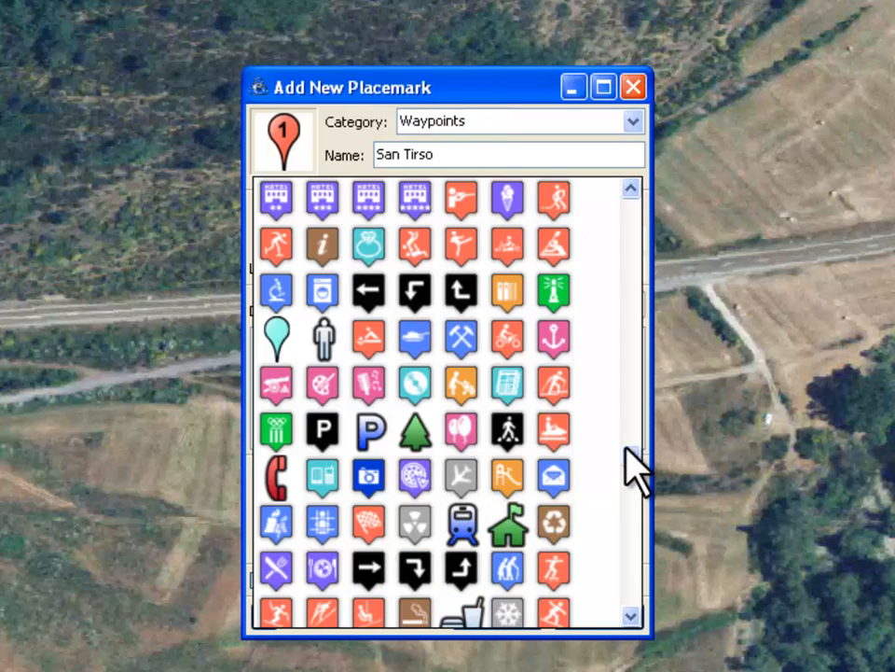
click(313, 158)
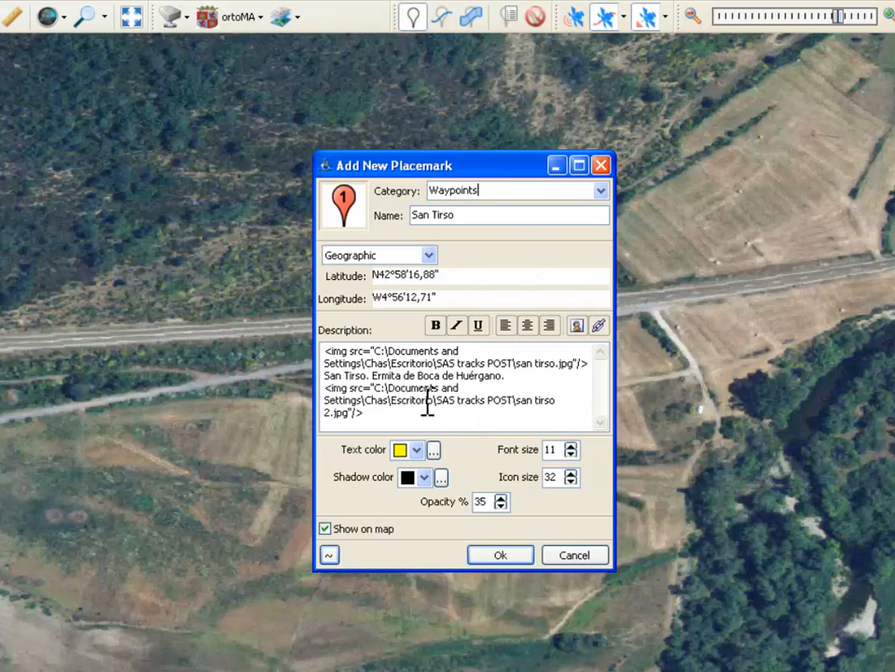
click(507, 557)
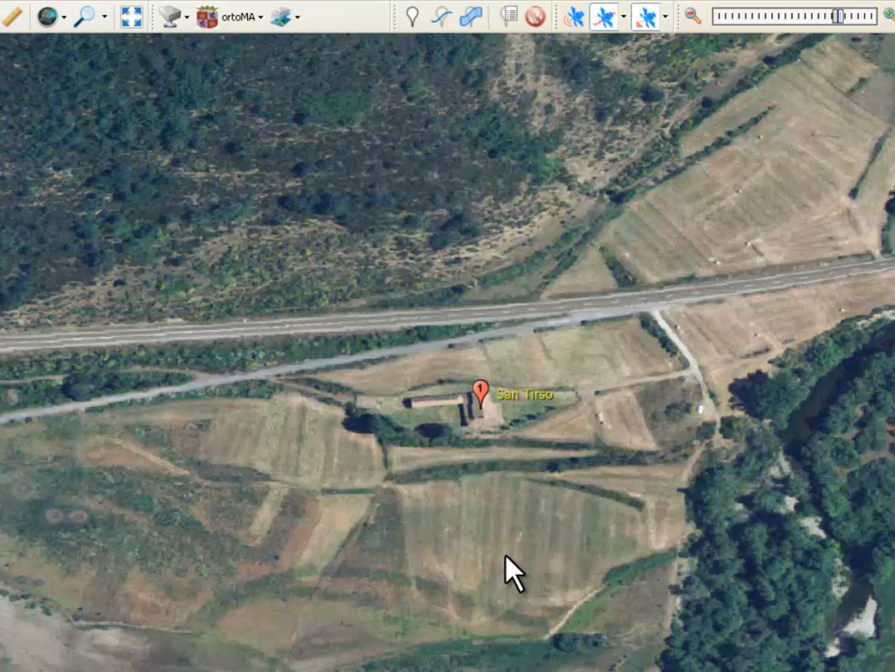
- Open the San Tirso placemark's description from the map and examine its two photos and text
scroll(512, 504, up, 3)
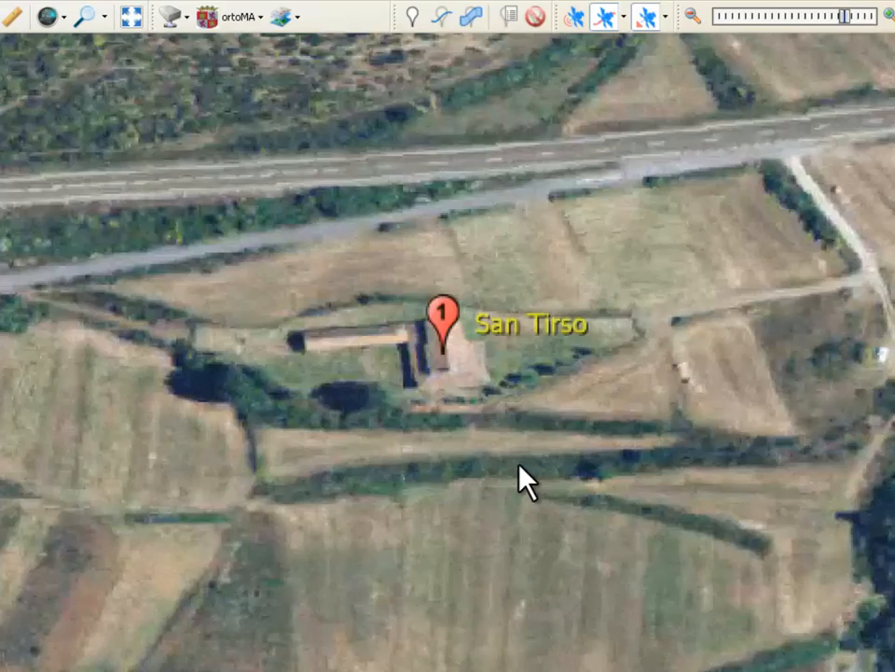
scroll(464, 446, down, 5)
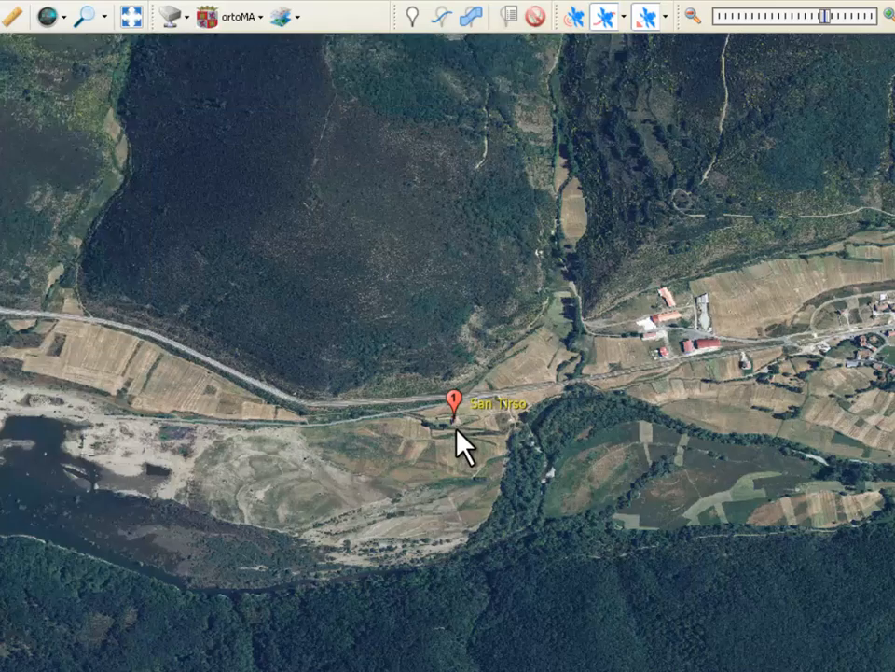
scroll(464, 446, up, 3)
scroll(457, 429, down, 2)
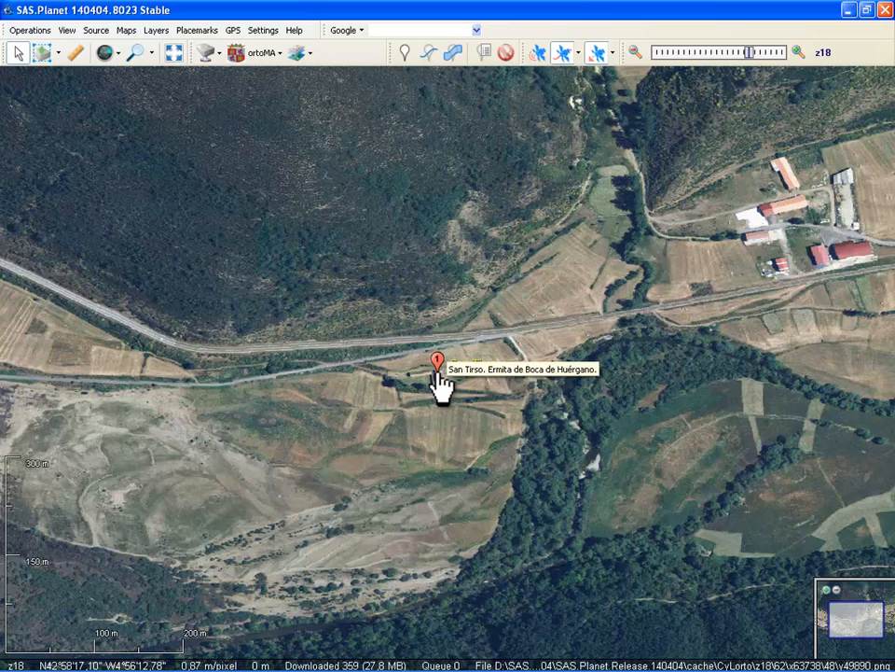
click(435, 373)
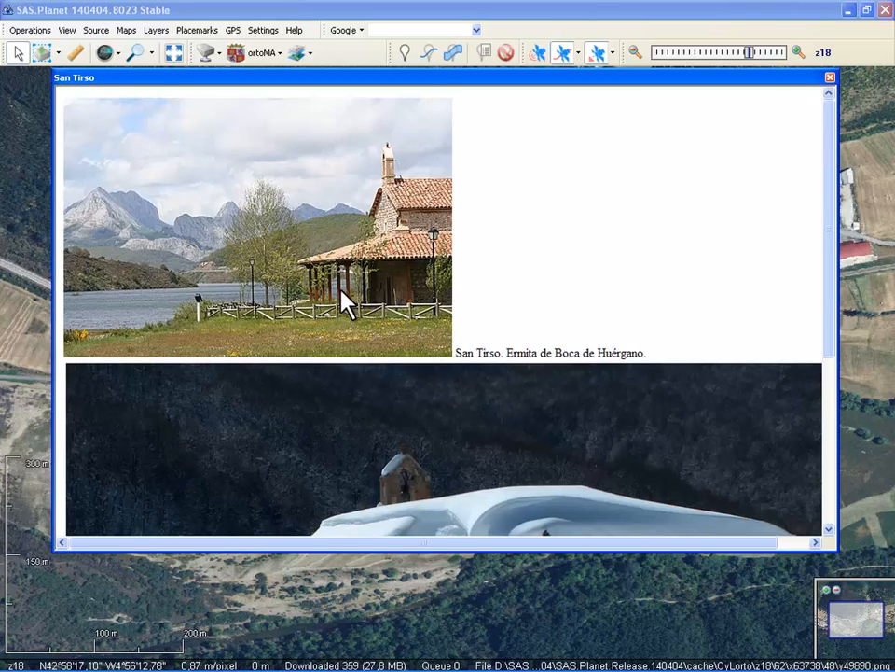
scroll(342, 292, down, 2)
drag(464, 285, 625, 287)
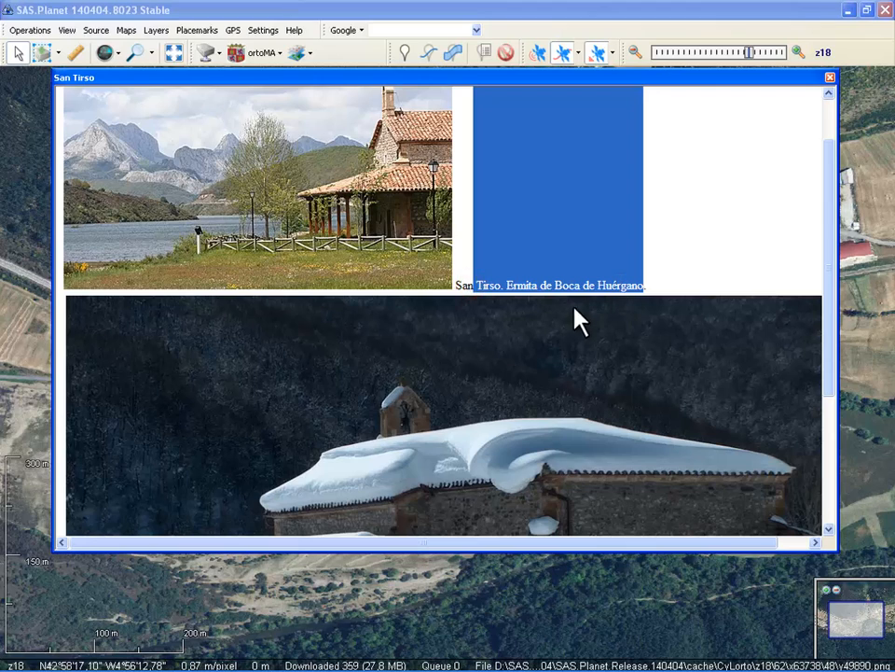
click(464, 270)
scroll(474, 354, down, 6)
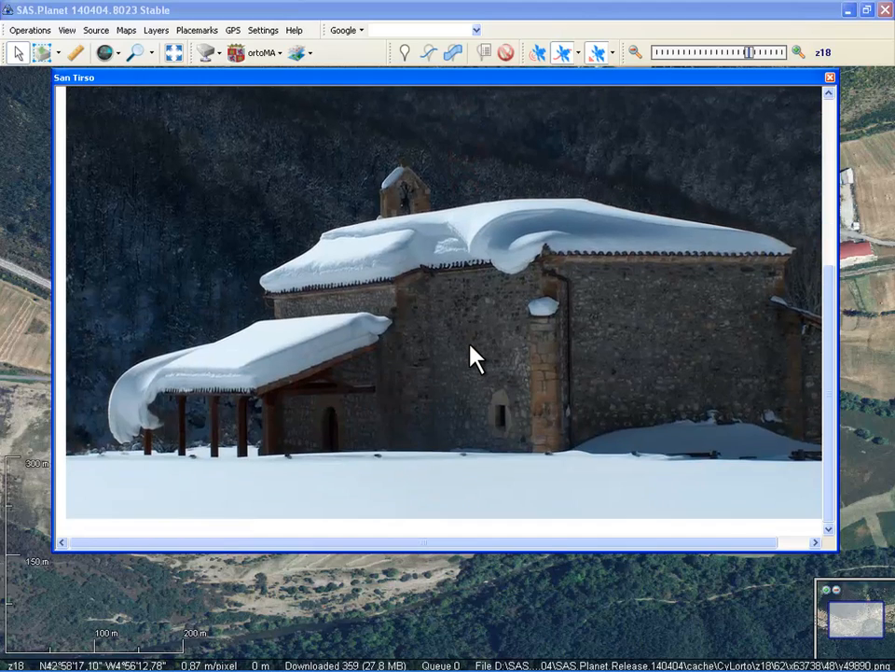
scroll(474, 358, up, 8)
scroll(474, 358, down, 8)
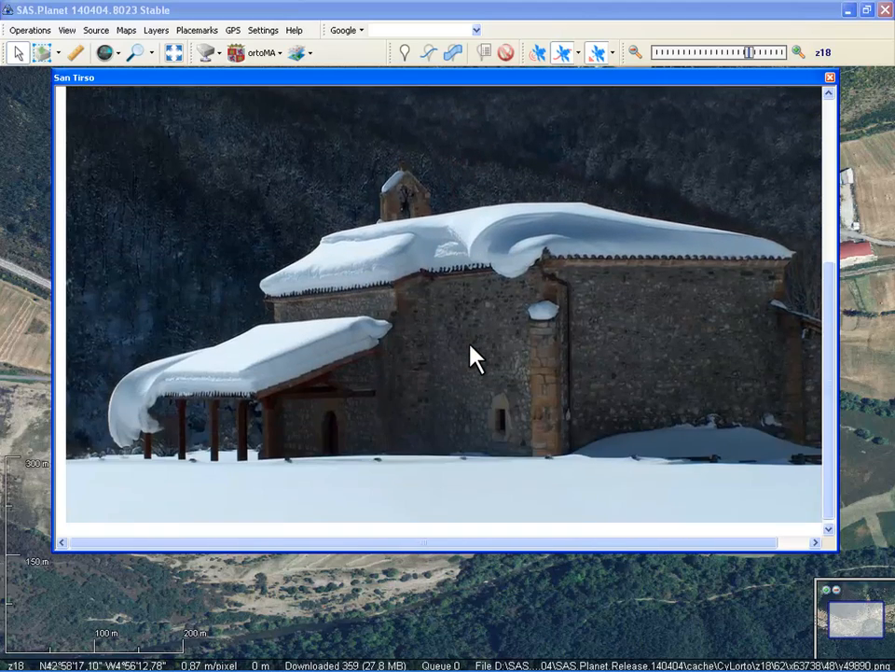
scroll(472, 351, up, 8)
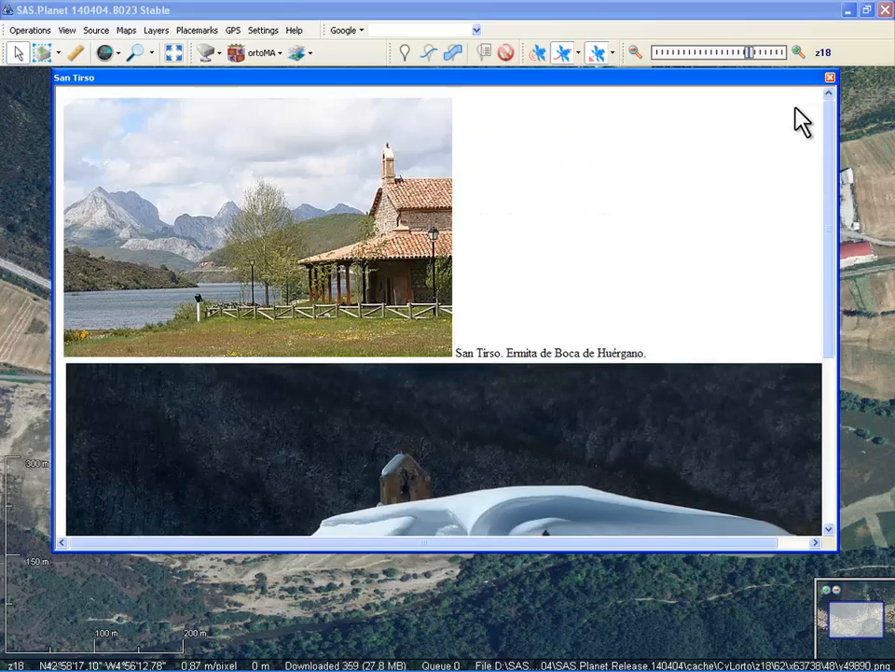
- Close the San Tirso description and place a new placemark beside the small campsite building in the fields west of the village
click(829, 79)
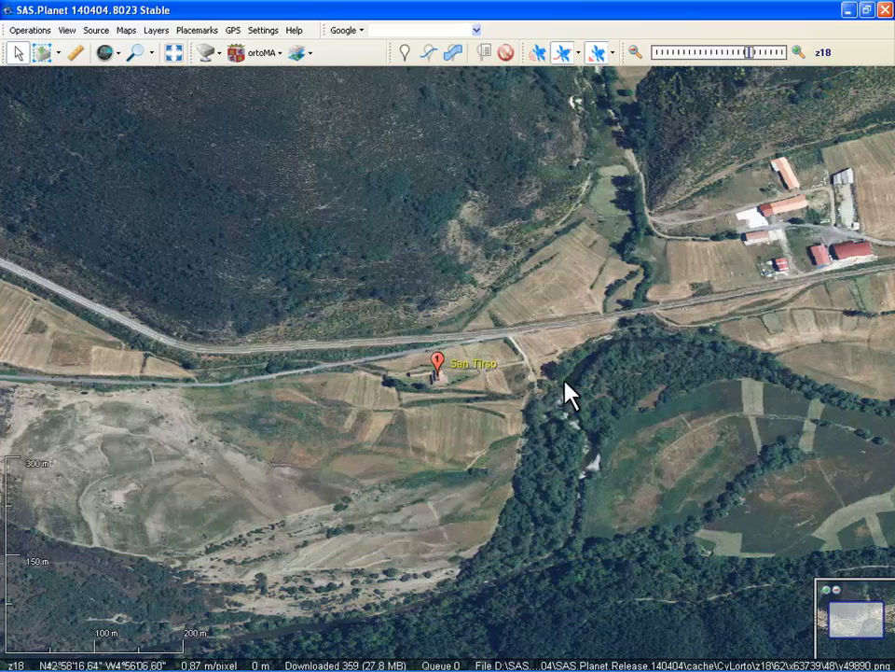
drag(562, 376, 374, 435)
drag(542, 431, 422, 435)
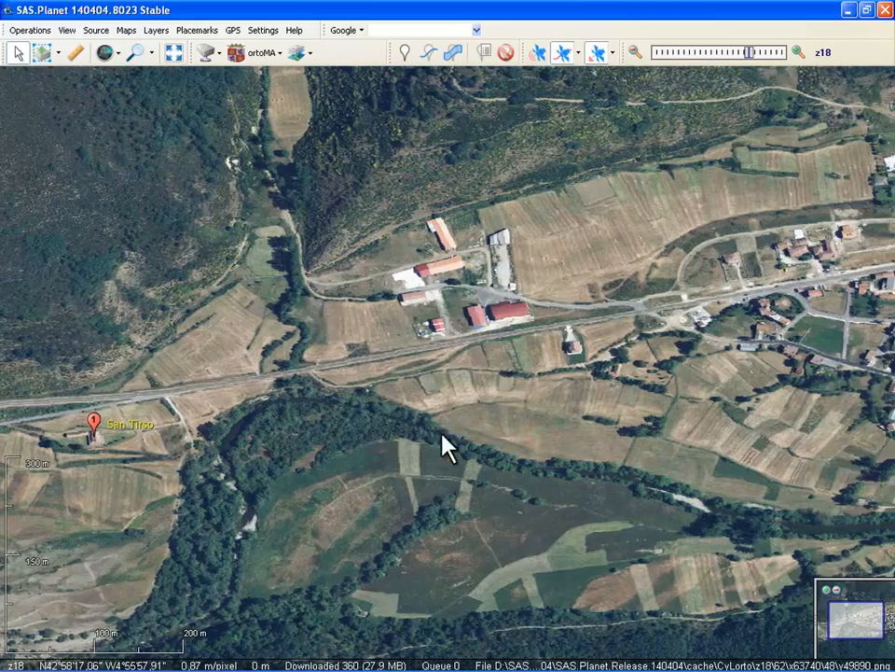
drag(531, 428, 372, 444)
drag(450, 412, 416, 406)
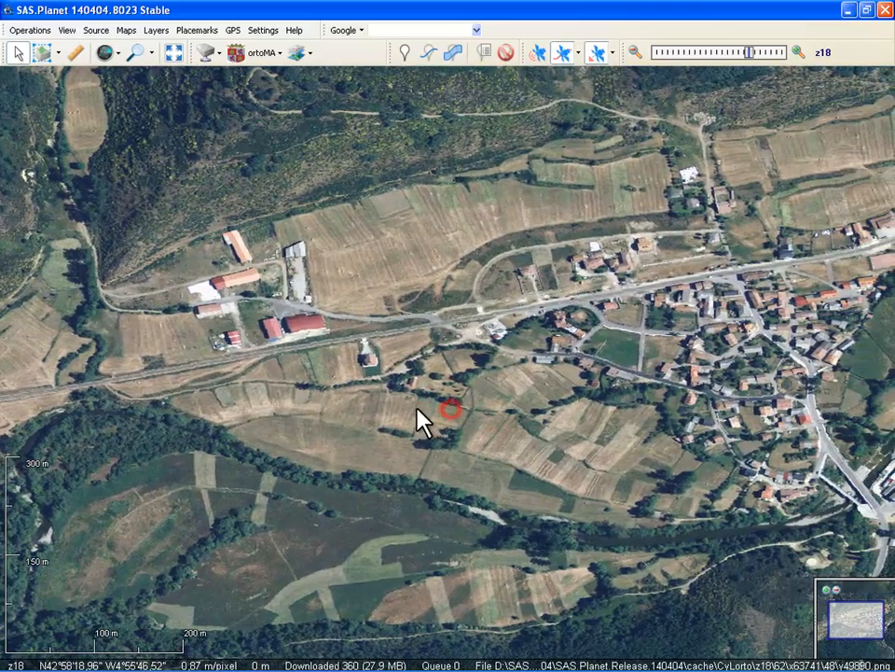
scroll(430, 391, up, 1)
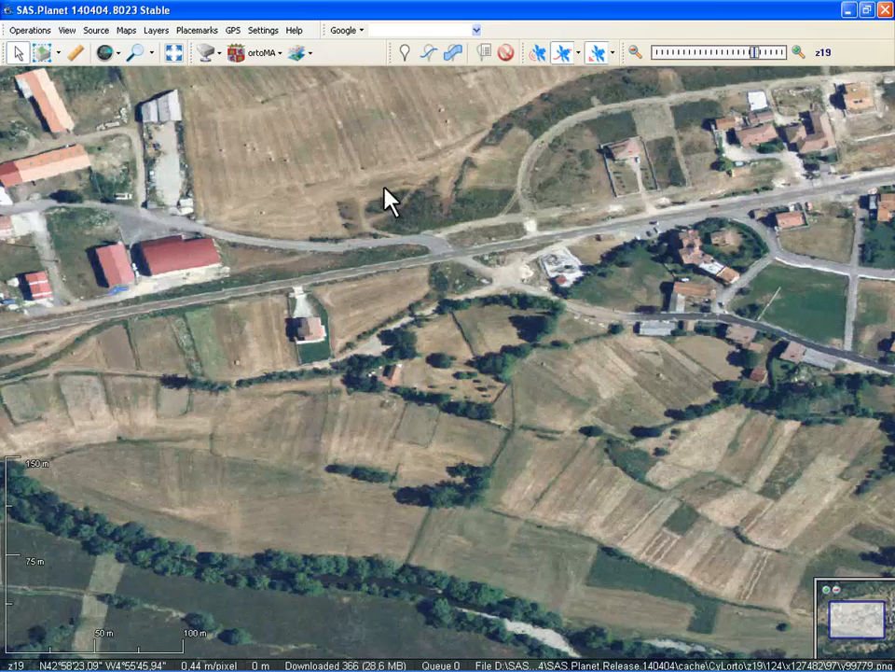
click(407, 53)
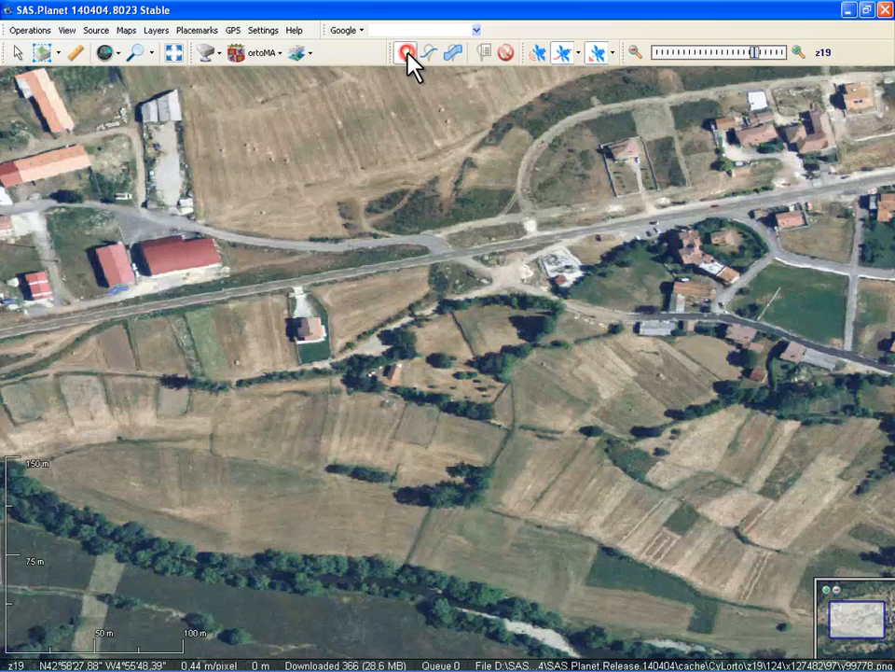
click(407, 371)
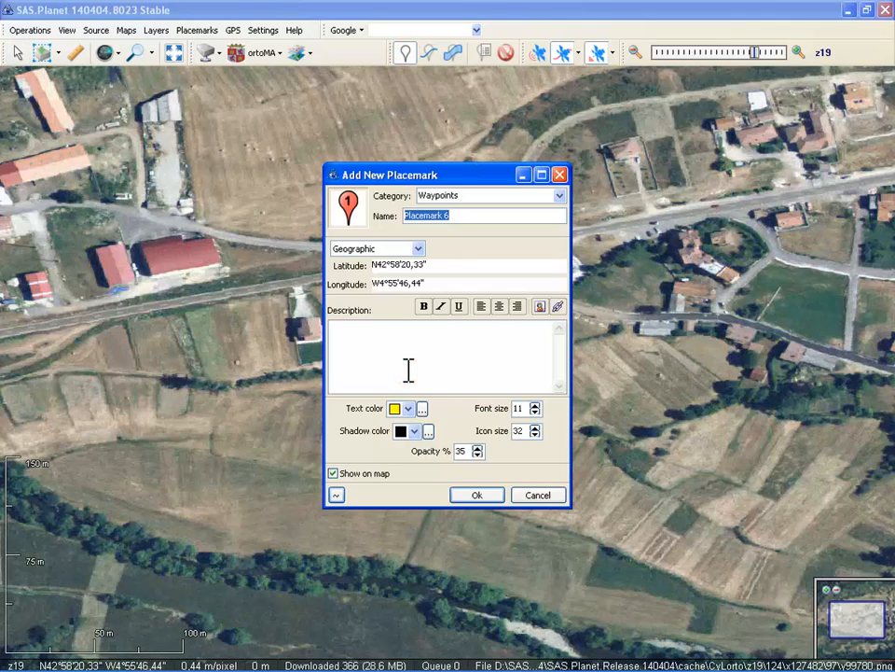
- Keep the new placemark in the Waypoints category and name it Alto Esla
click(559, 195)
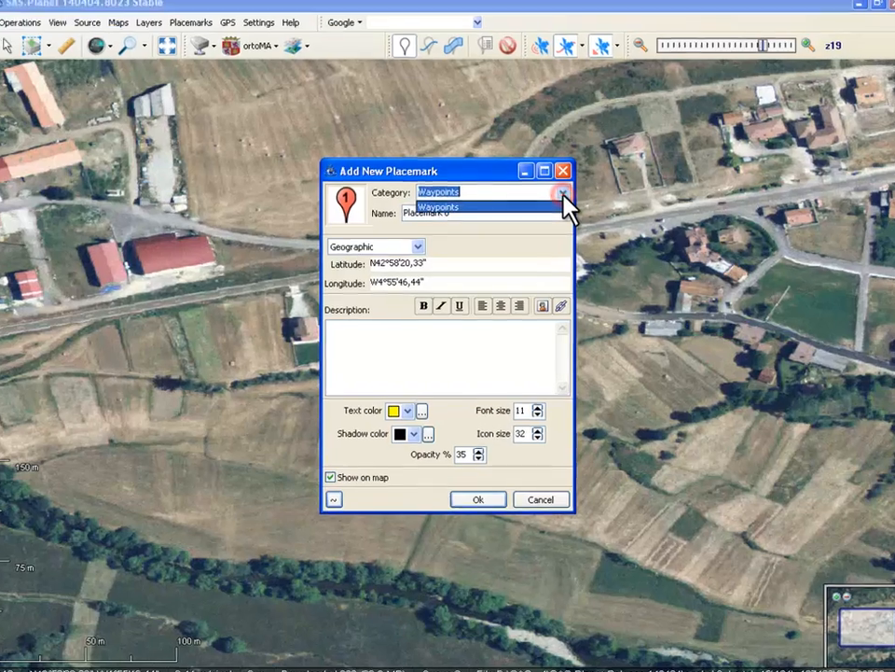
click(559, 196)
drag(466, 193, 329, 195)
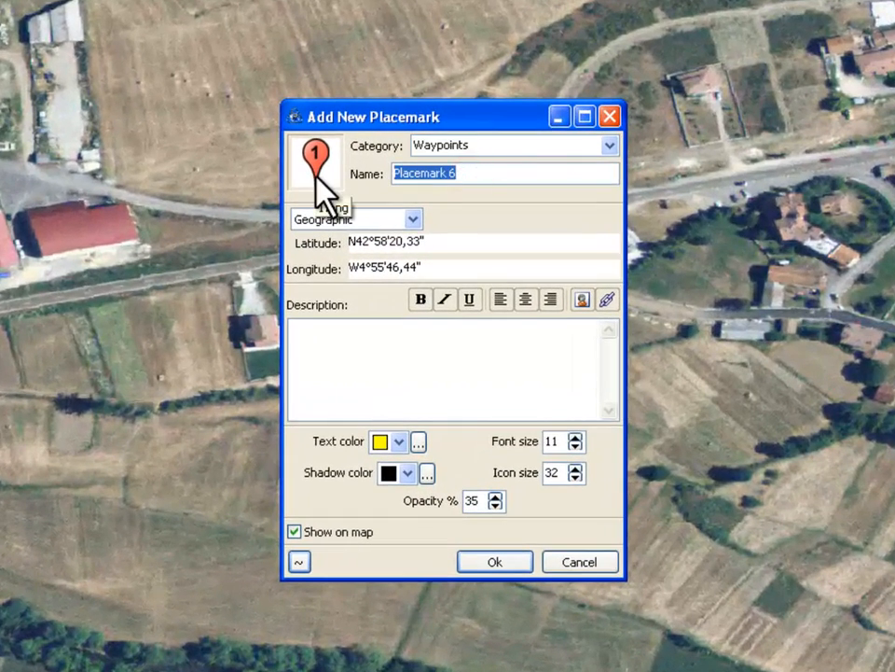
text(Alto)
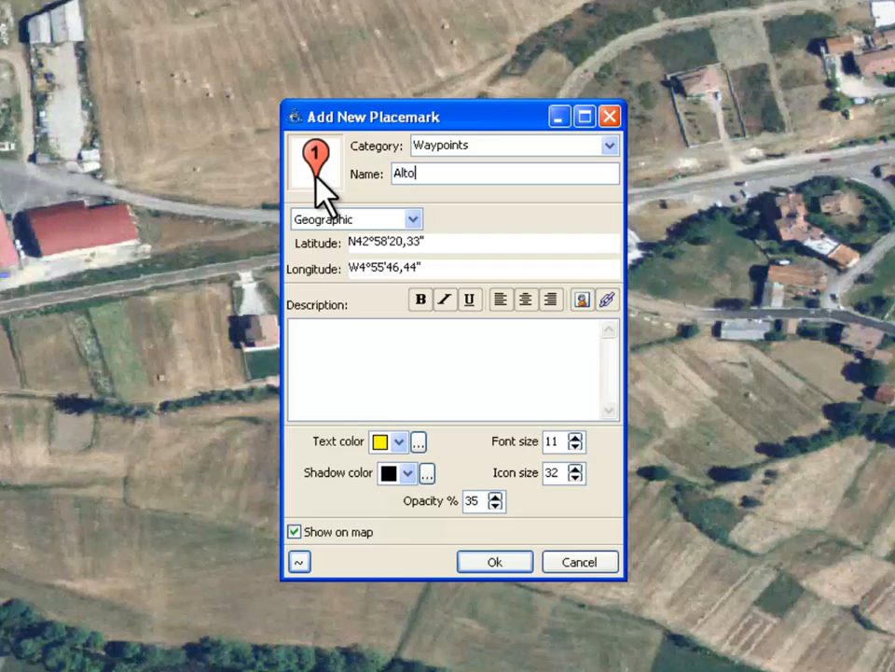
text( Esla)
- Insert the image camping.jpg into the placemark's description and paste the copied campsite text with its facilities list below it
click(581, 300)
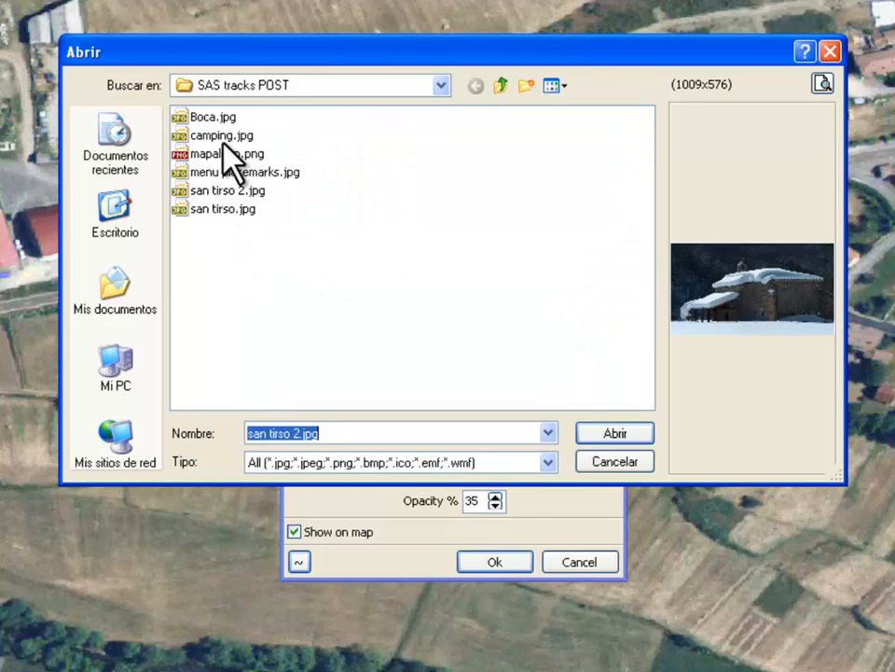
click(224, 137)
click(602, 437)
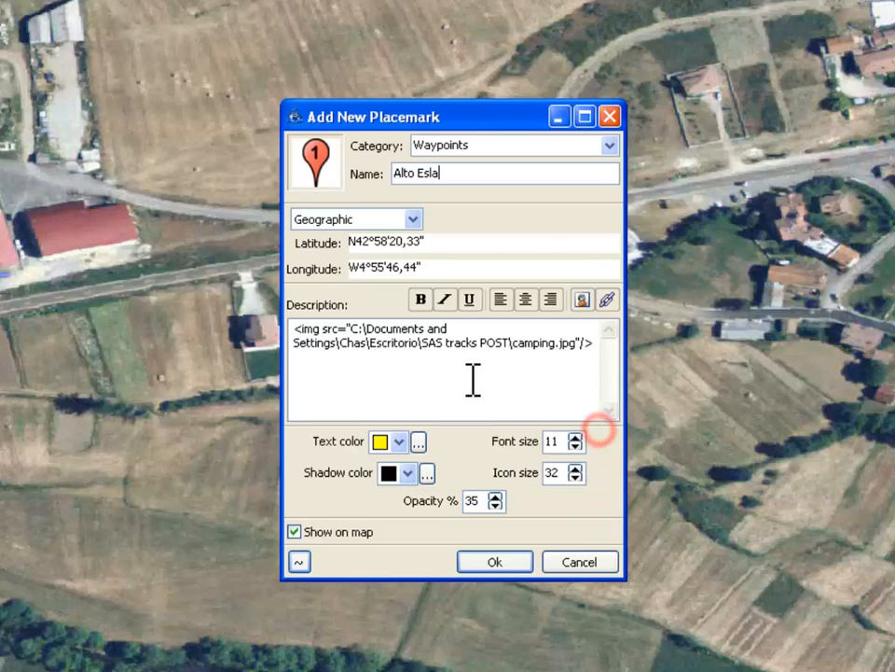
click(602, 343)
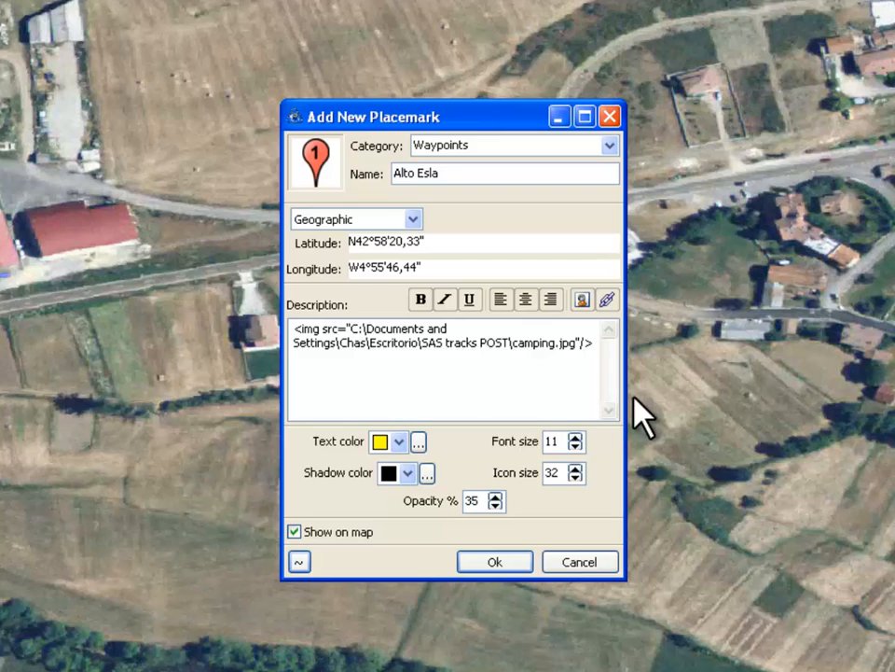
key(Return)
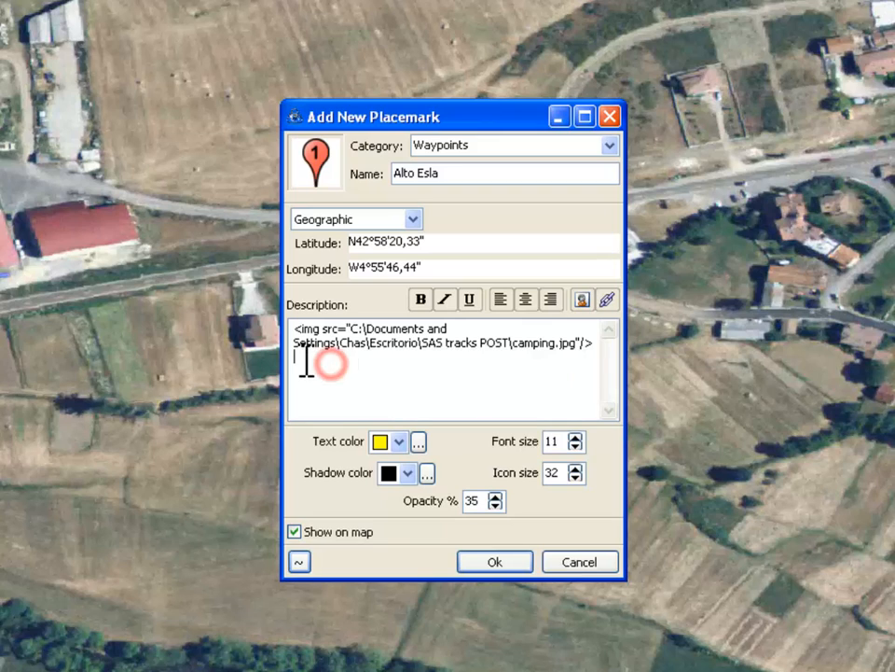
right_click(306, 362)
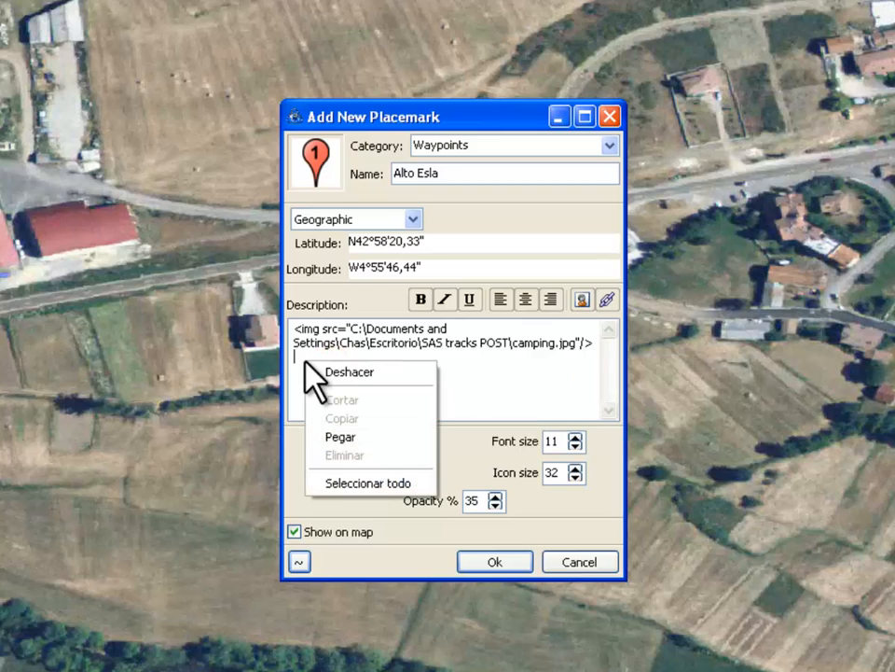
click(351, 438)
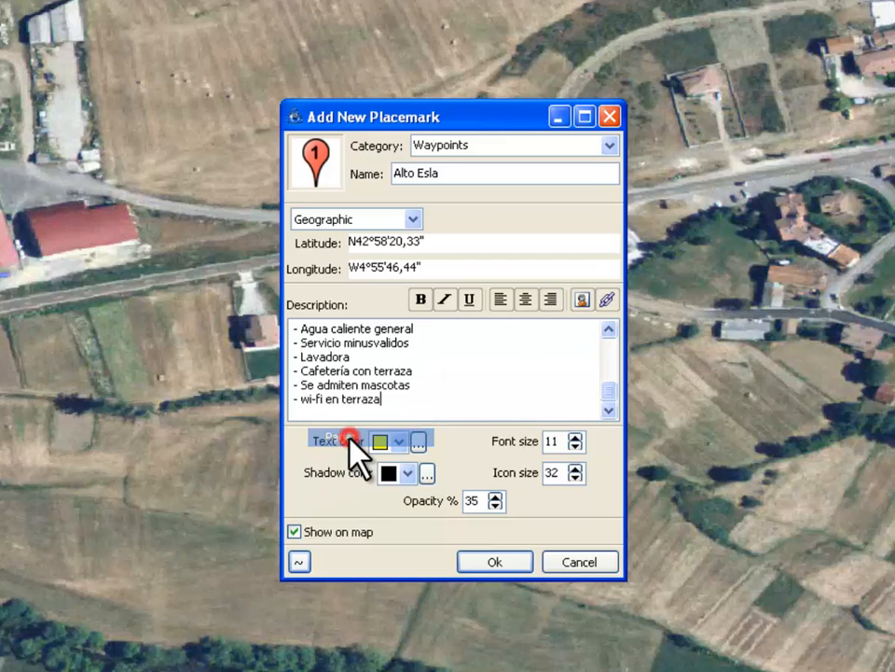
mouse_move(613, 407)
mouse_down()
mouse_move(614, 360)
mouse_move(611, 407)
mouse_up()
click(416, 398)
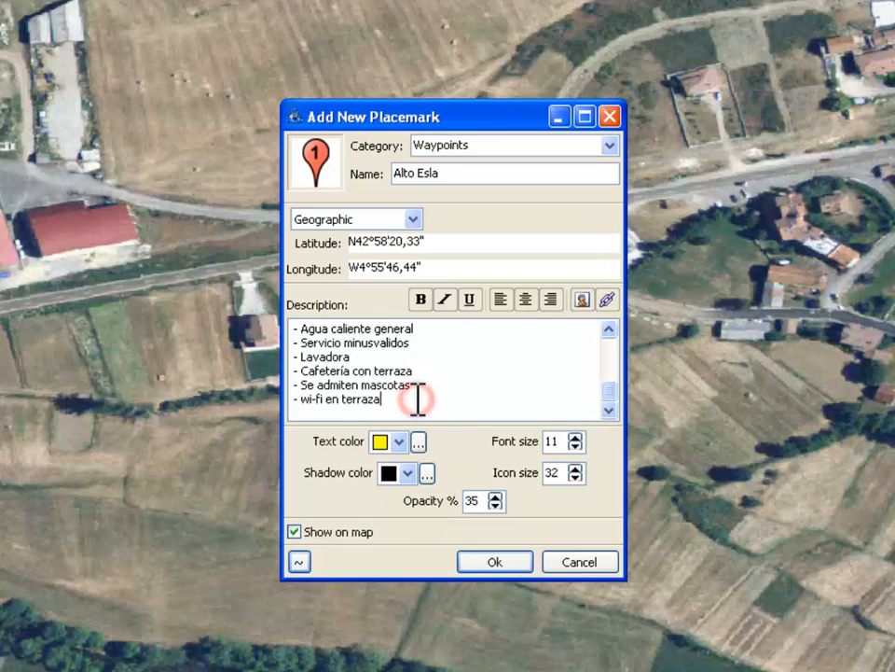
key(Return)
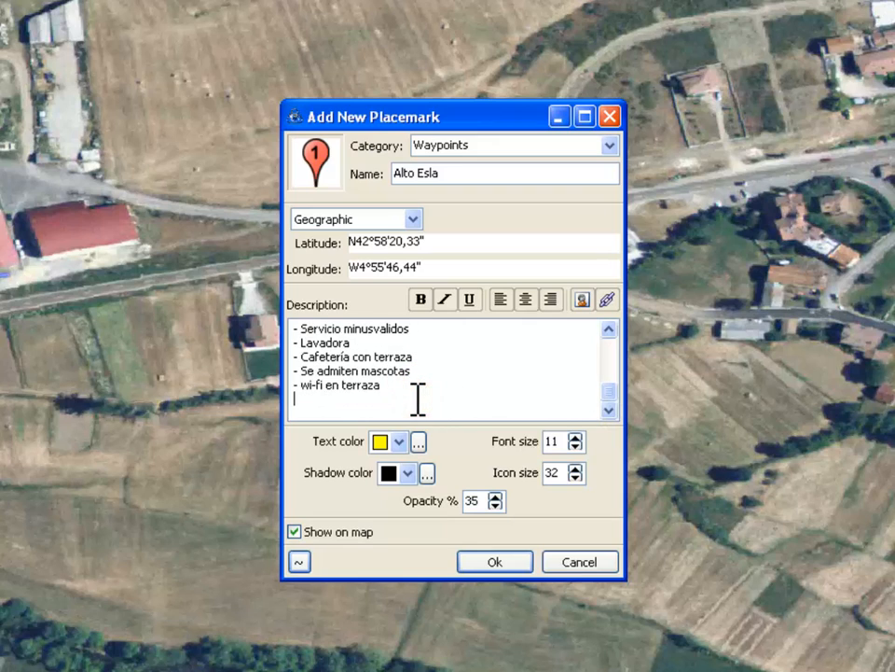
click(607, 299)
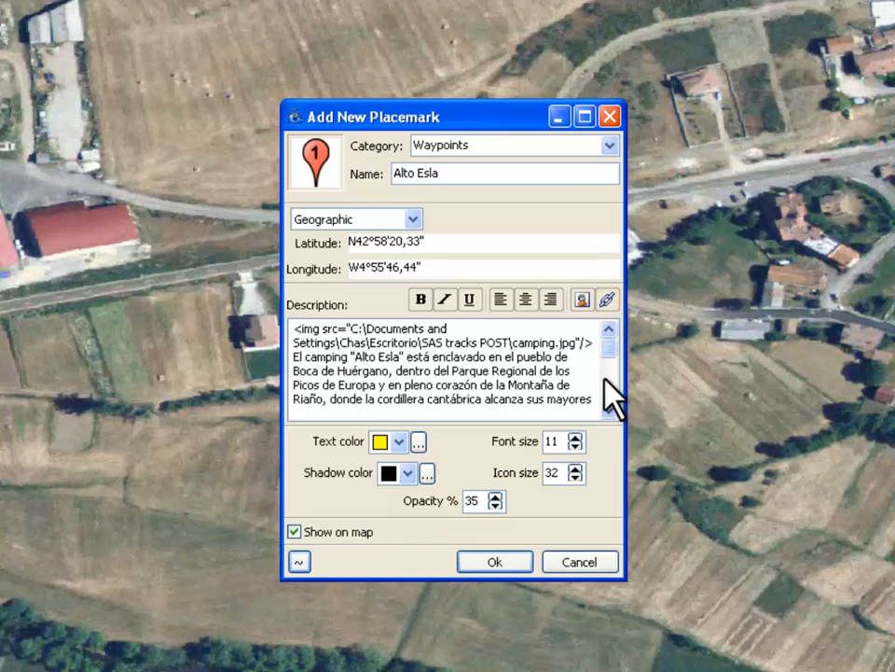
scroll(608, 387, down, 5)
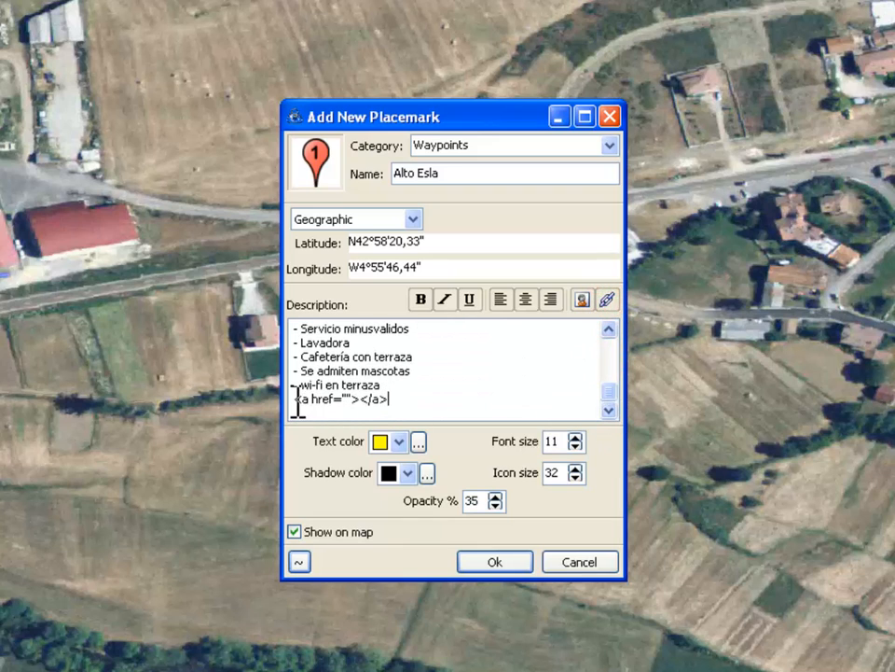
drag(295, 399, 410, 403)
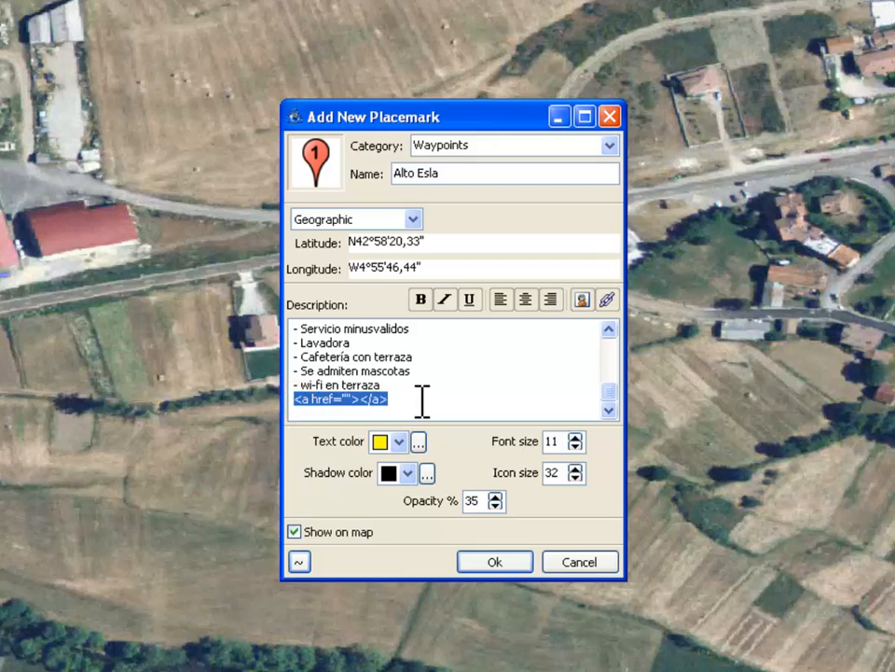
click(421, 399)
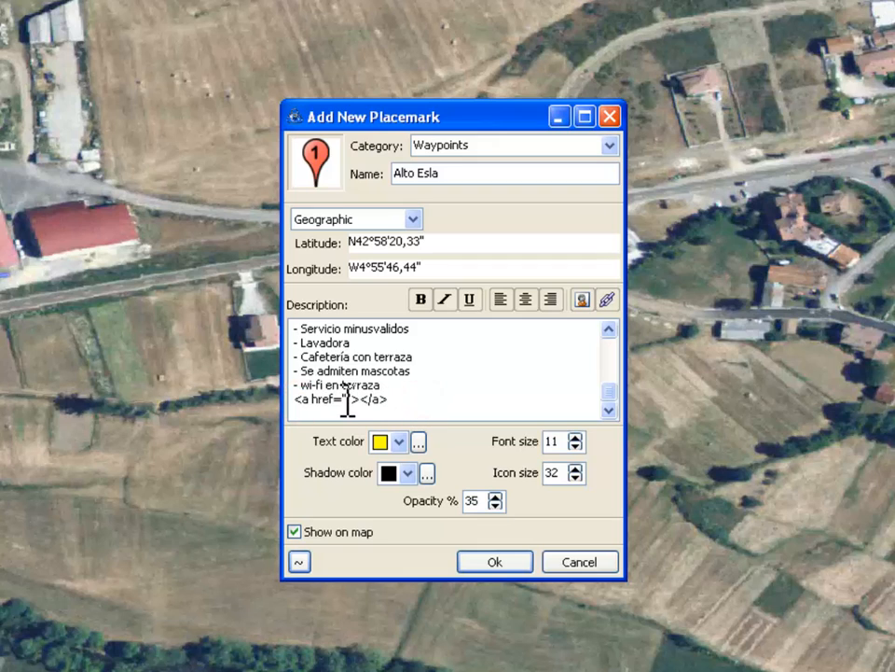
click(347, 399)
text(http://www.altoesla.eu)
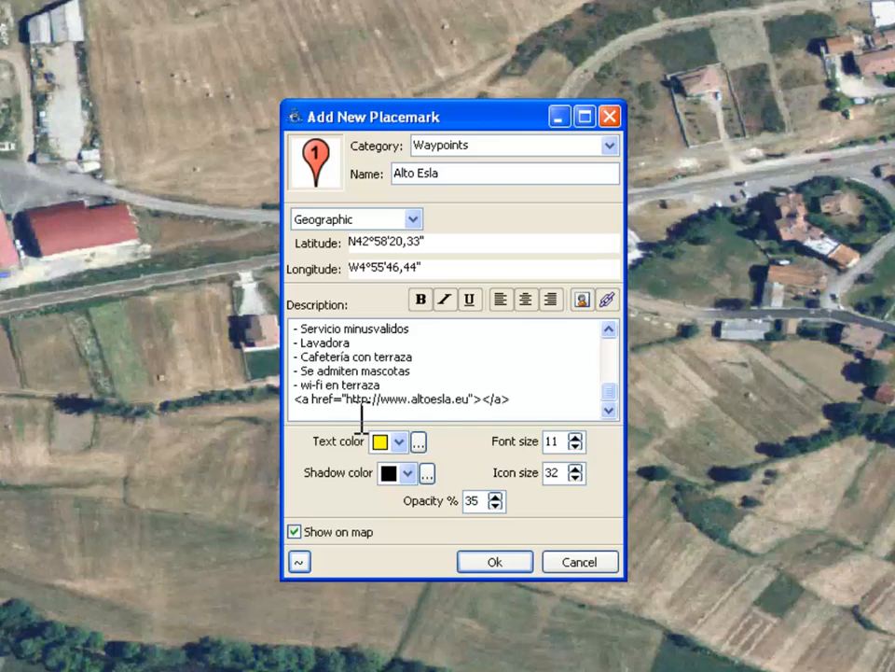
click(486, 399)
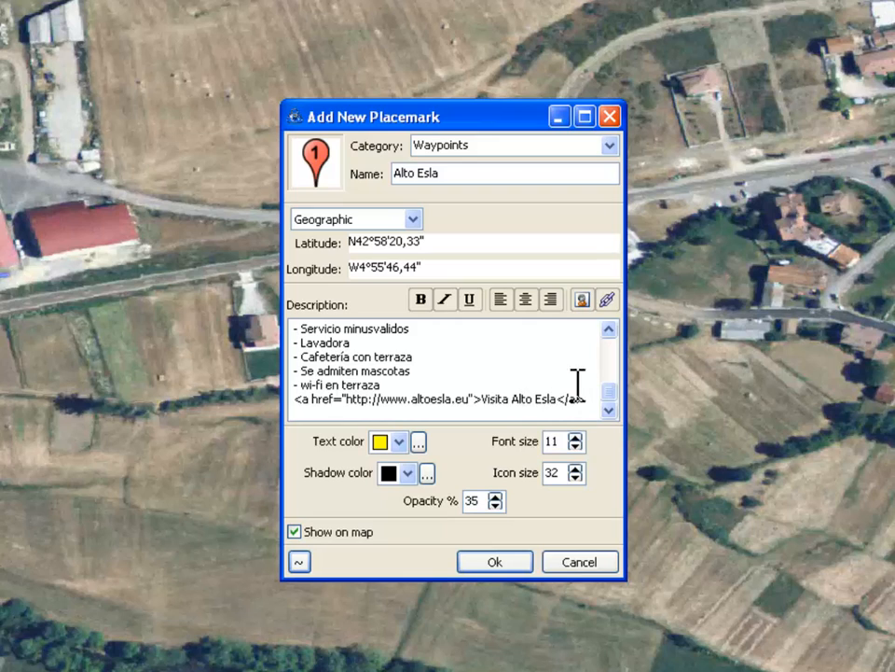
mouse_move(604, 392)
mouse_down()
mouse_move(603, 345)
mouse_move(601, 400)
mouse_up()
click(486, 563)
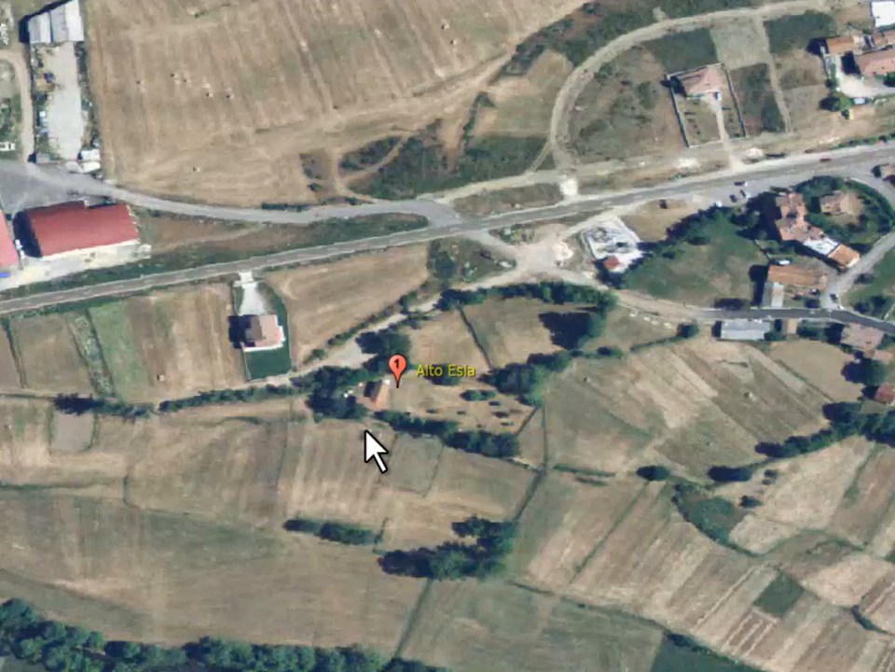
- Open the Alto Esla description from the map, follow its website link, and view the campsite's Entorno page before closing it
mouse_move(399, 378)
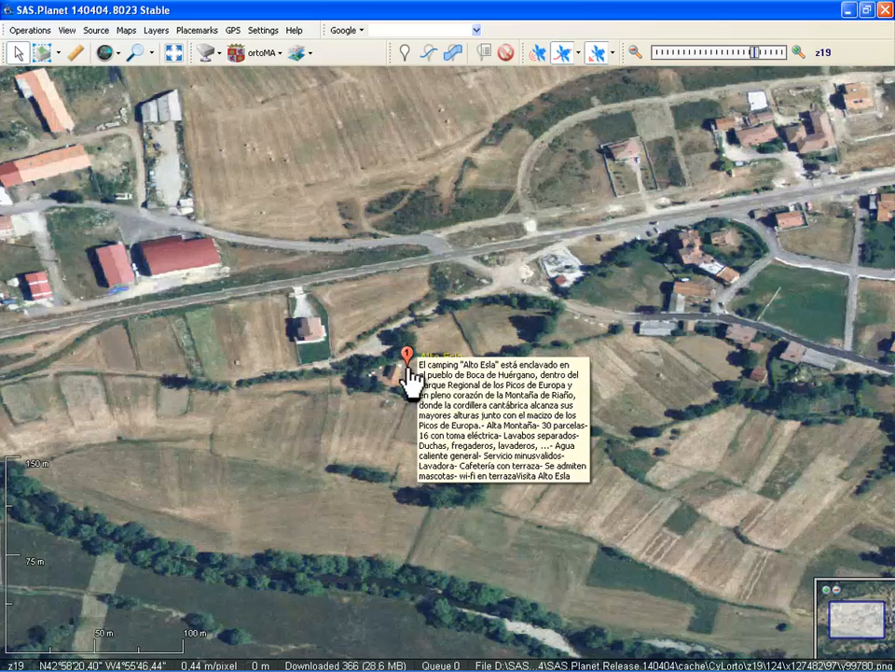
click(409, 371)
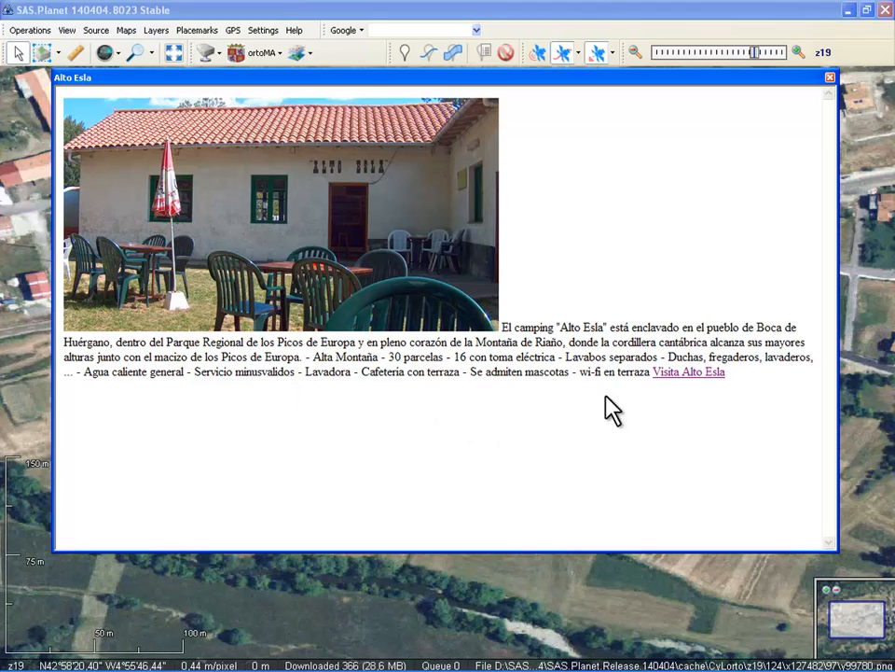
click(688, 373)
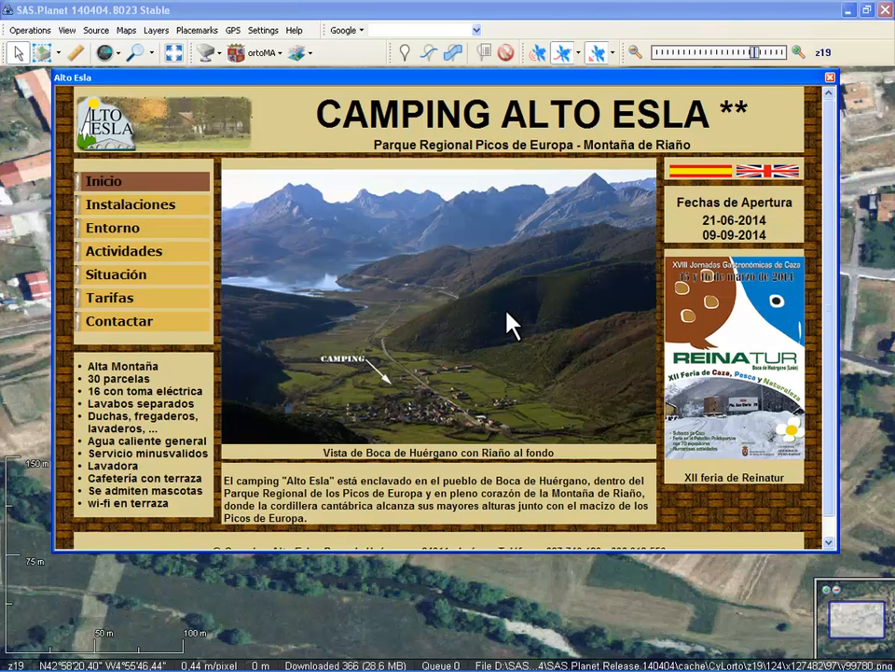
scroll(511, 324, down, 1)
scroll(511, 325, up, 1)
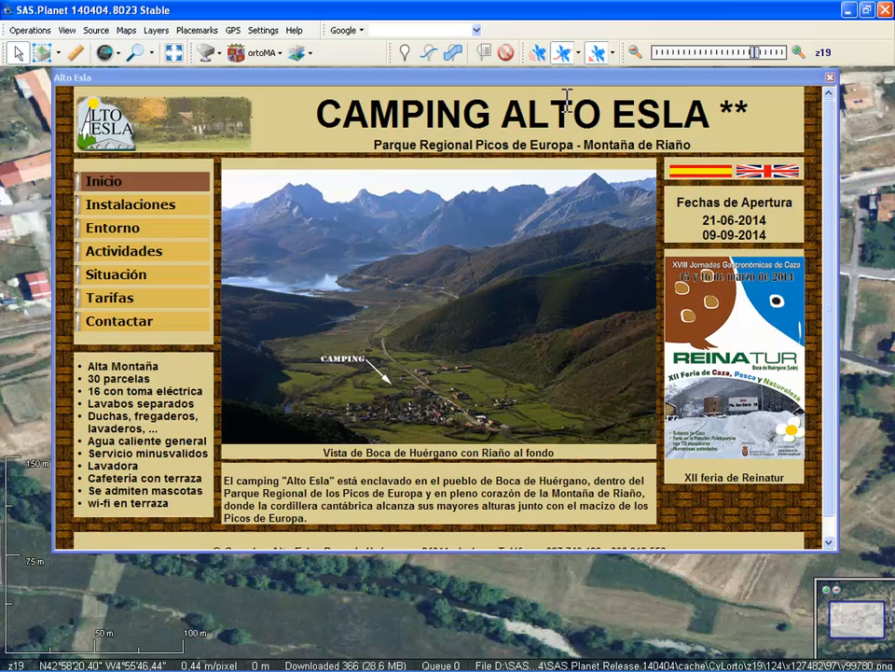
click(119, 228)
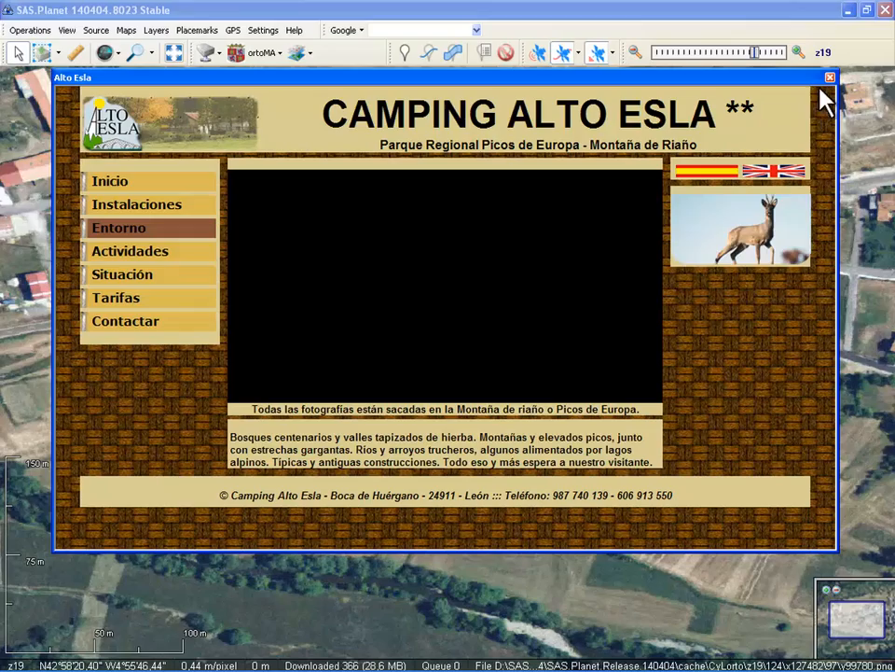
click(831, 78)
- Place a new placemark in the village just below the main road and name it La Villa, keeping the Waypoints category
drag(659, 362, 436, 467)
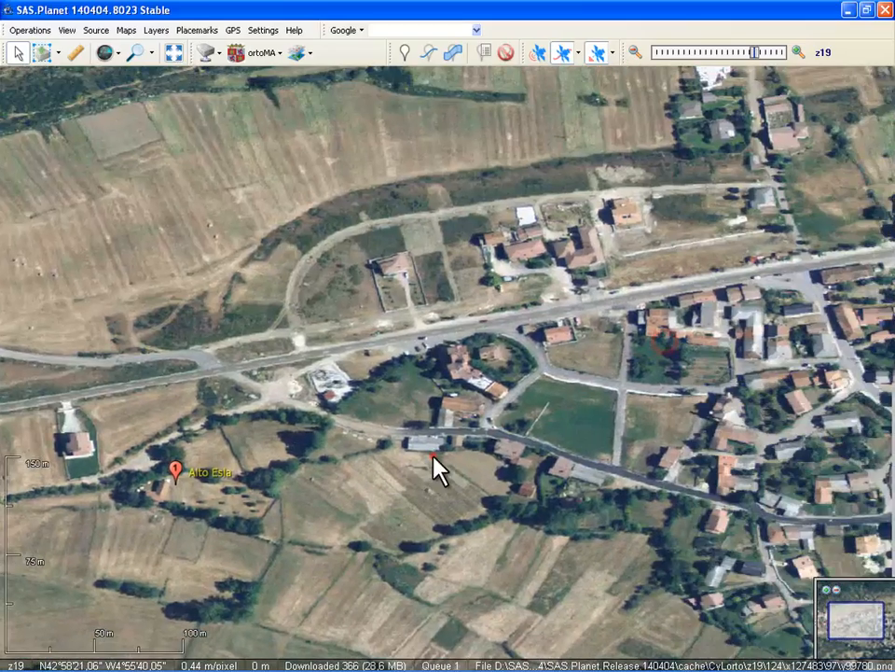
drag(592, 416, 444, 444)
drag(485, 403, 418, 412)
click(404, 53)
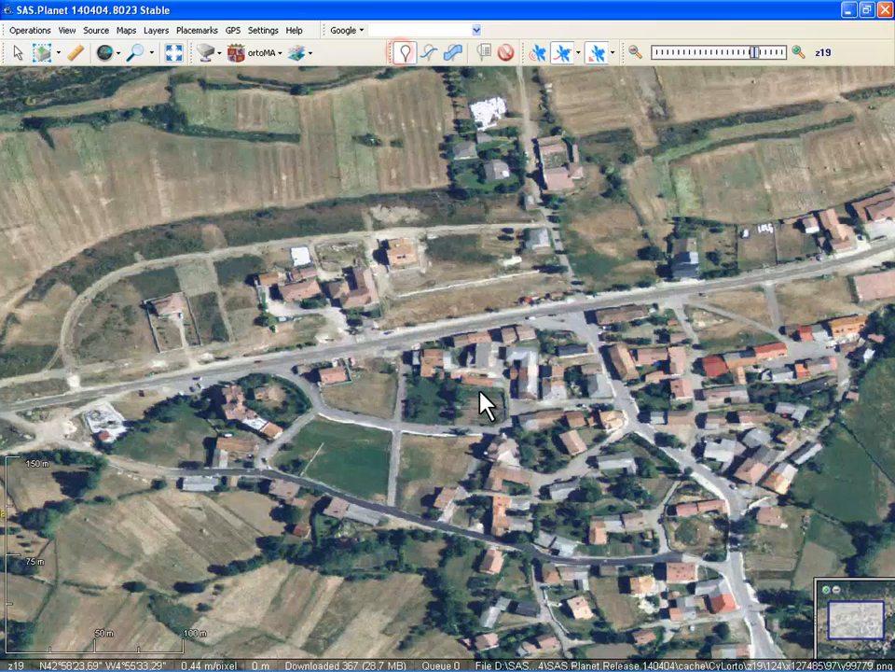
click(571, 332)
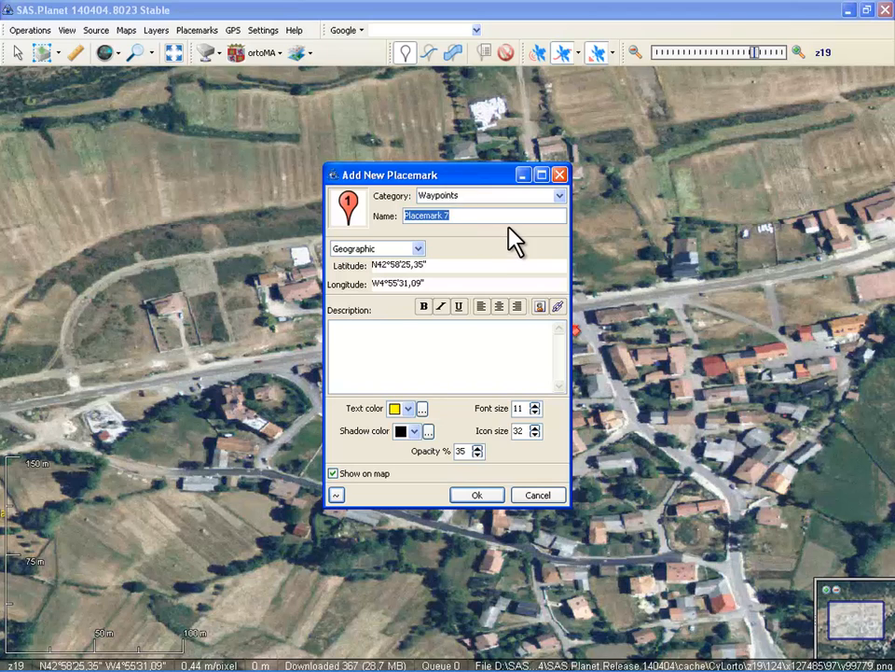
text(La Villa)
click(560, 196)
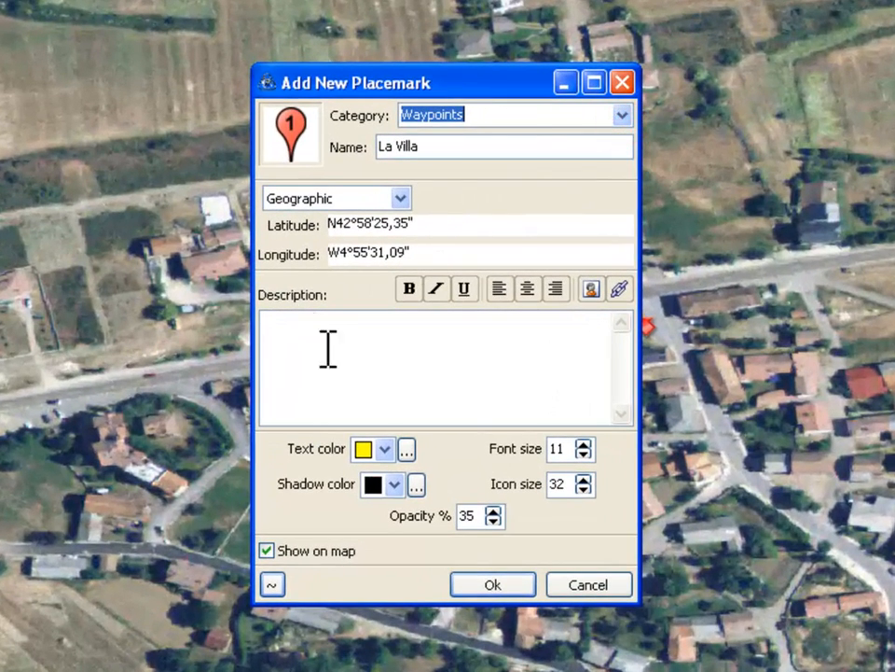
- Fill La Villa's description with the nature text that includes the "La riqueza ornitológica es notable" paragraph
click(418, 340)
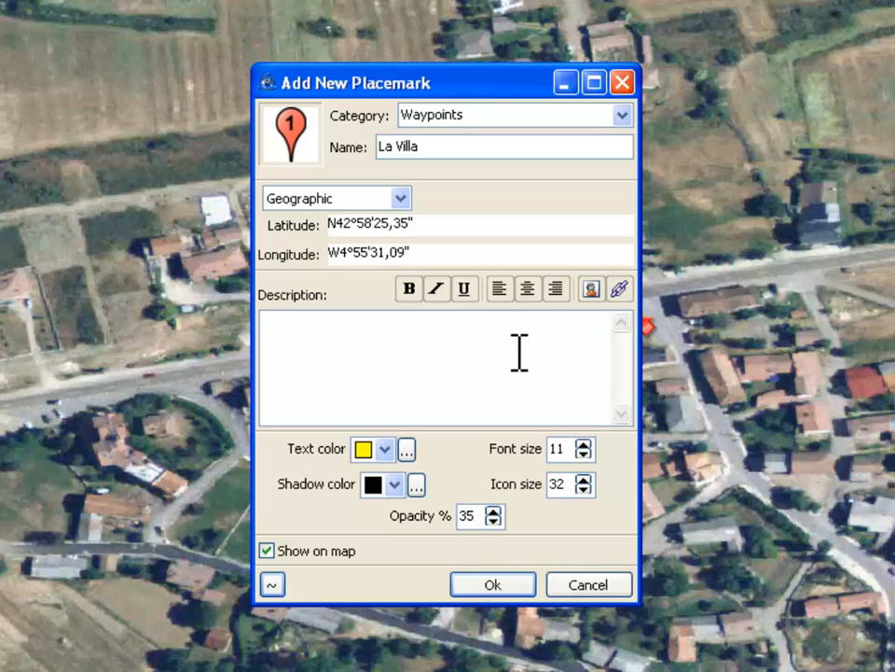
text(La riqueza ornitológica es notable, con presencia del águila real y buitre leonado, con aves típicas de la alta montaña como la perdiz pardilla, el treparriscos o el gorrión alpino, y con aves forestales tan llamativas como el pito negro y el pico mediano.)
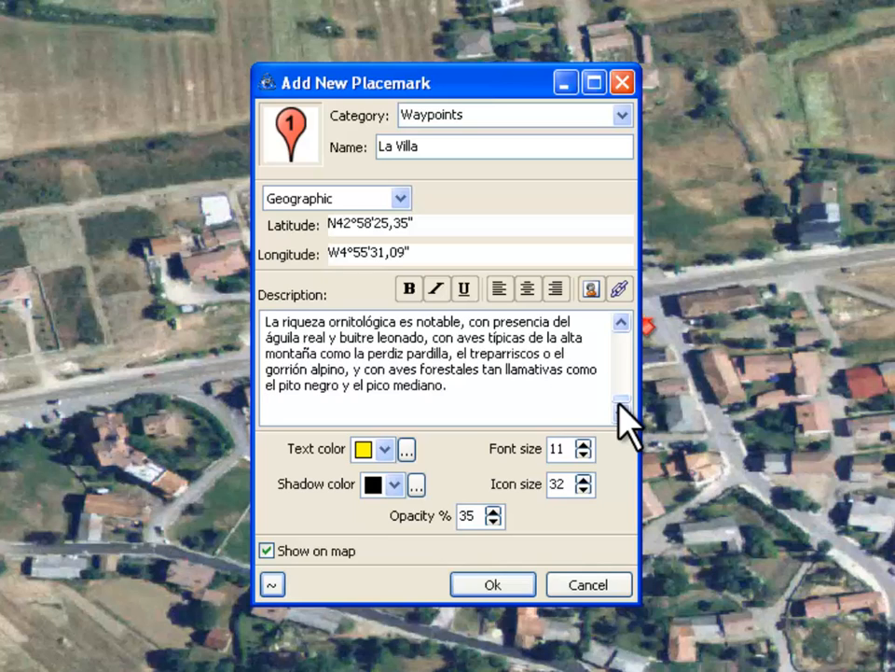
- Insert the image Boca.jpg from the SAS tracks POST folder at the end of La Villa's description
drag(619, 400, 566, 297)
click(590, 288)
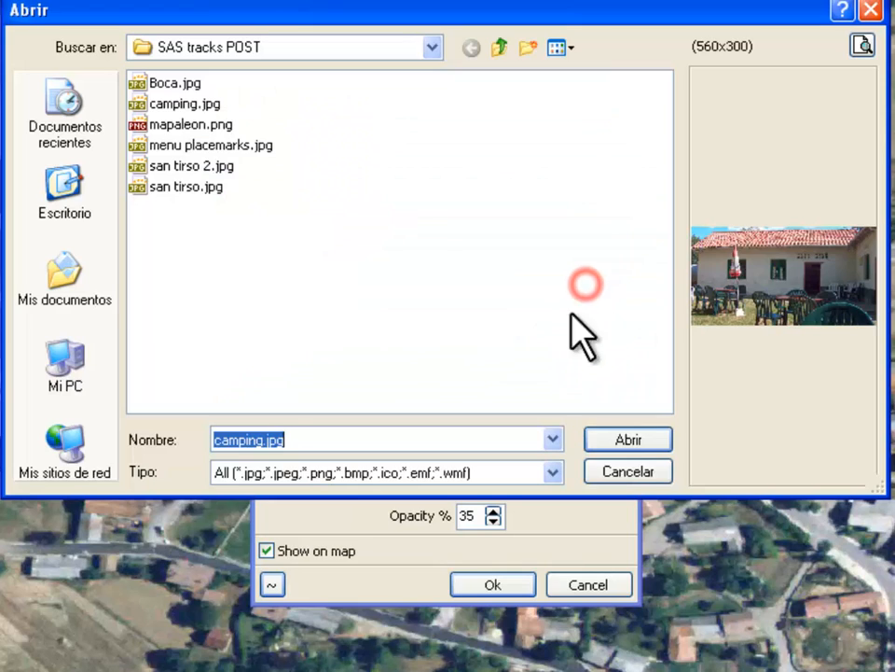
click(175, 84)
click(624, 440)
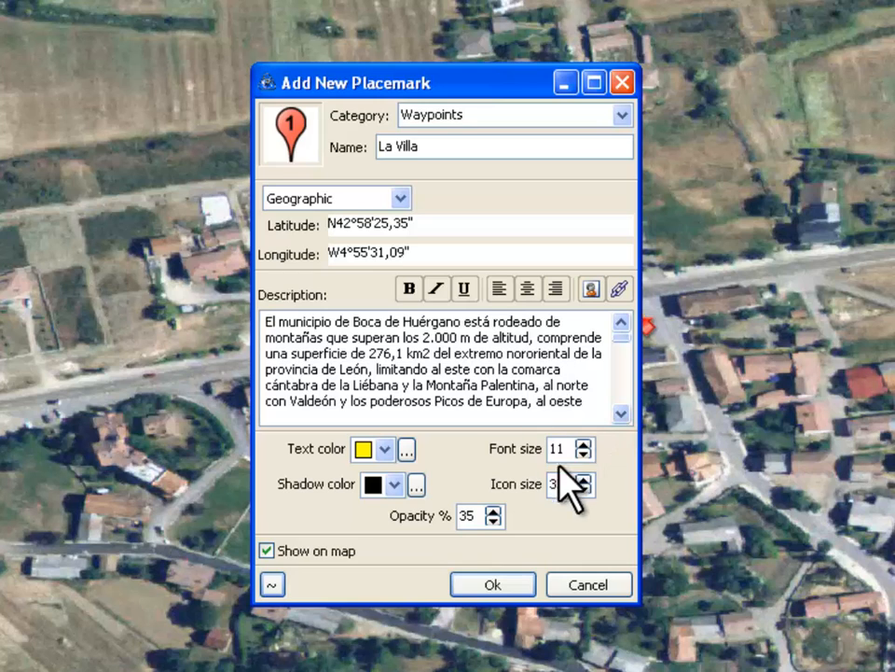
- Insert the image mapaleon.png on a new line below the Boca.jpg image in the description
drag(617, 336, 622, 408)
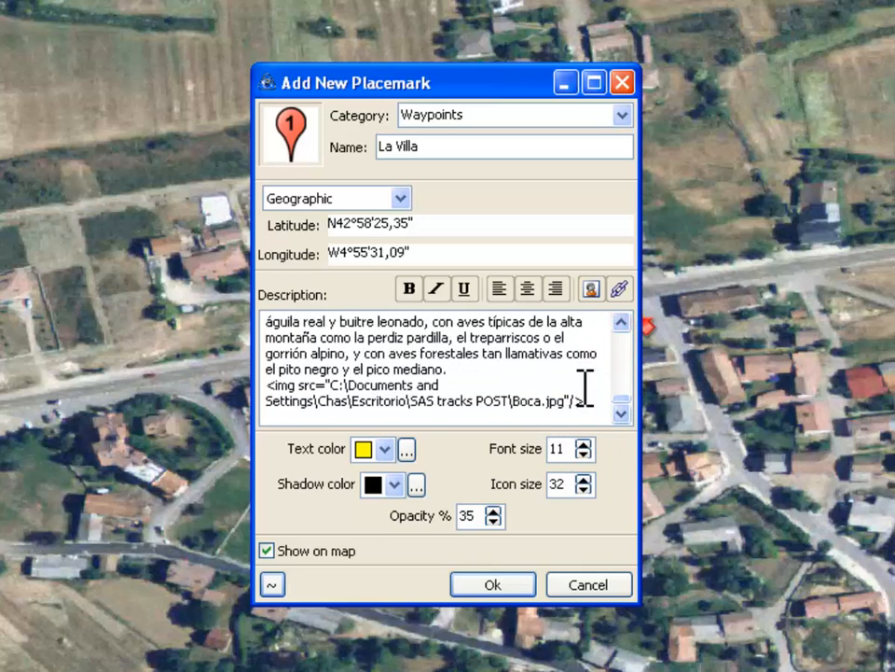
double_click(598, 402)
click(598, 402)
key(Return)
click(589, 289)
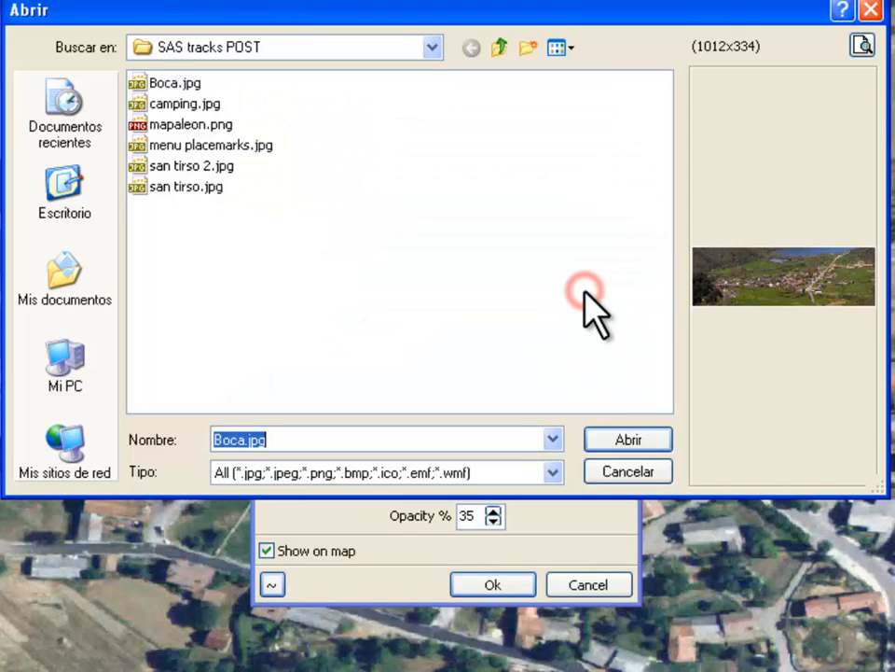
click(177, 125)
click(616, 440)
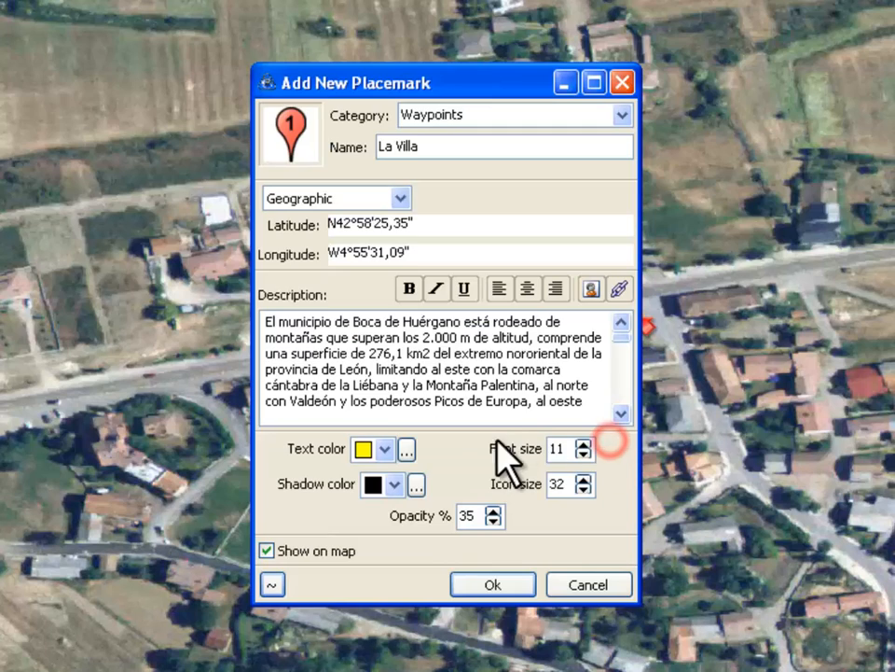
- Add a link with the text "Visita La Villa" on a new line after the mapaleon.png image
click(622, 415)
click(622, 415)
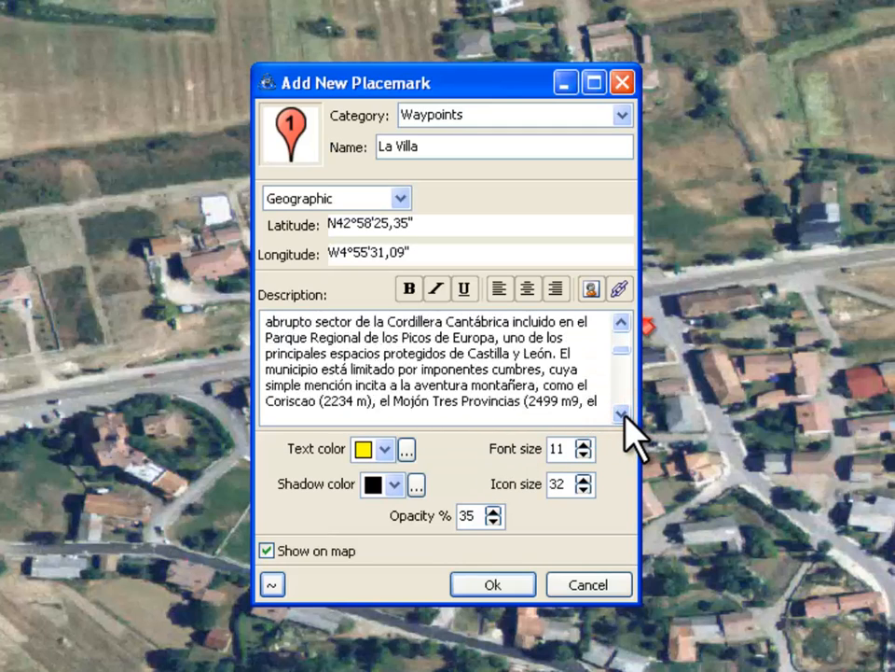
scroll(622, 415, down, 7)
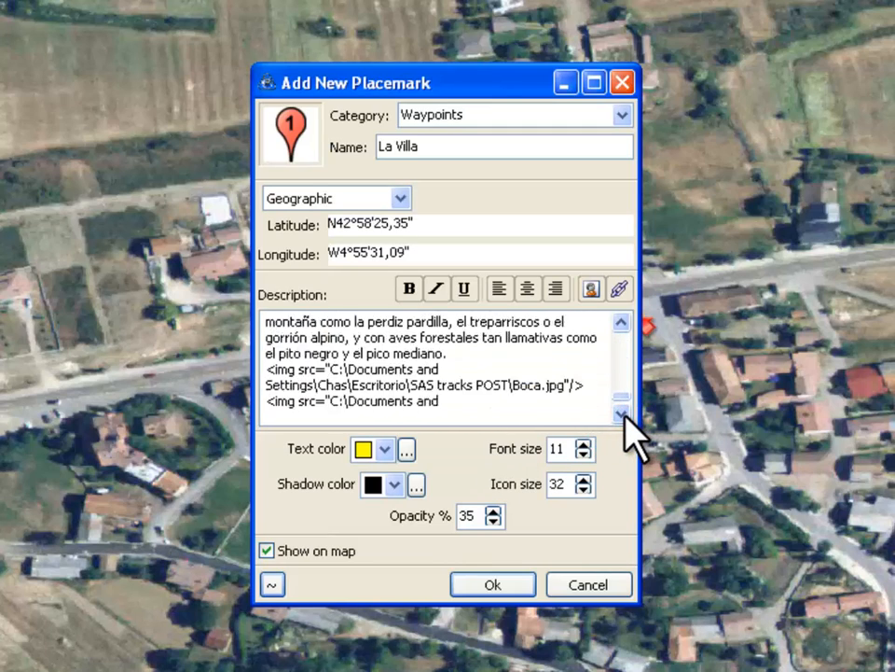
scroll(622, 415, down, 2)
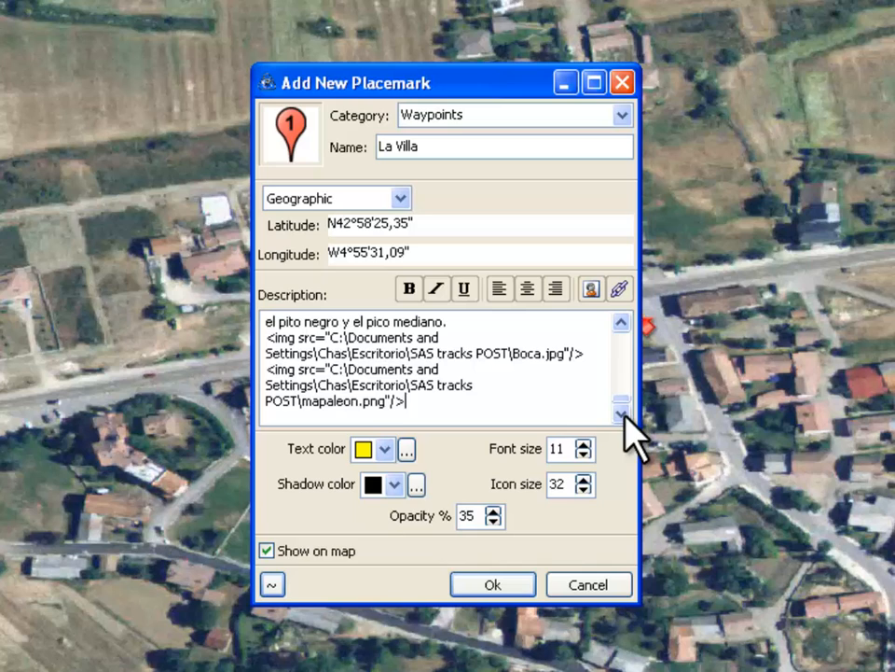
click(554, 404)
key(Return)
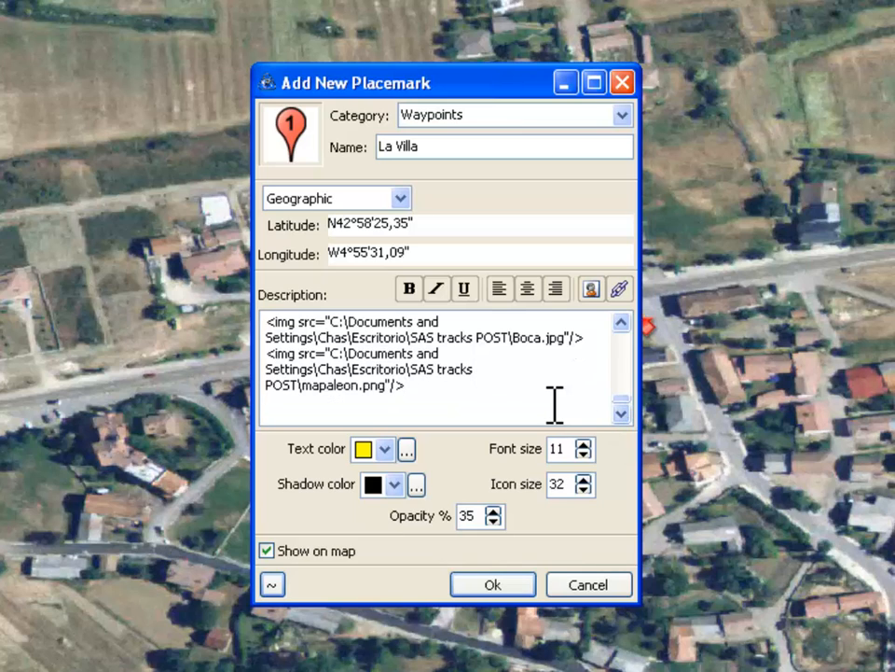
click(618, 289)
scroll(627, 353, down, 5)
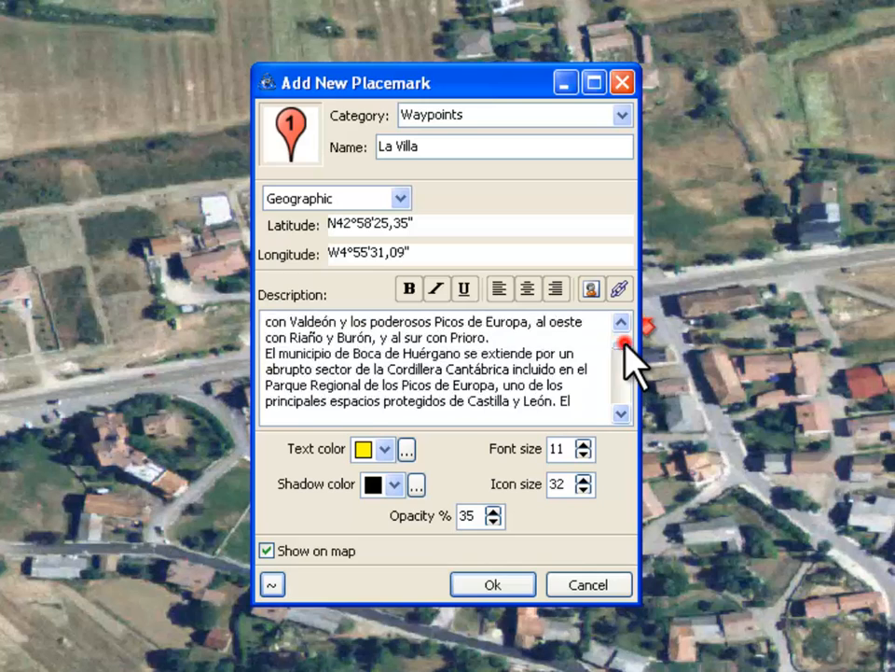
click(340, 401)
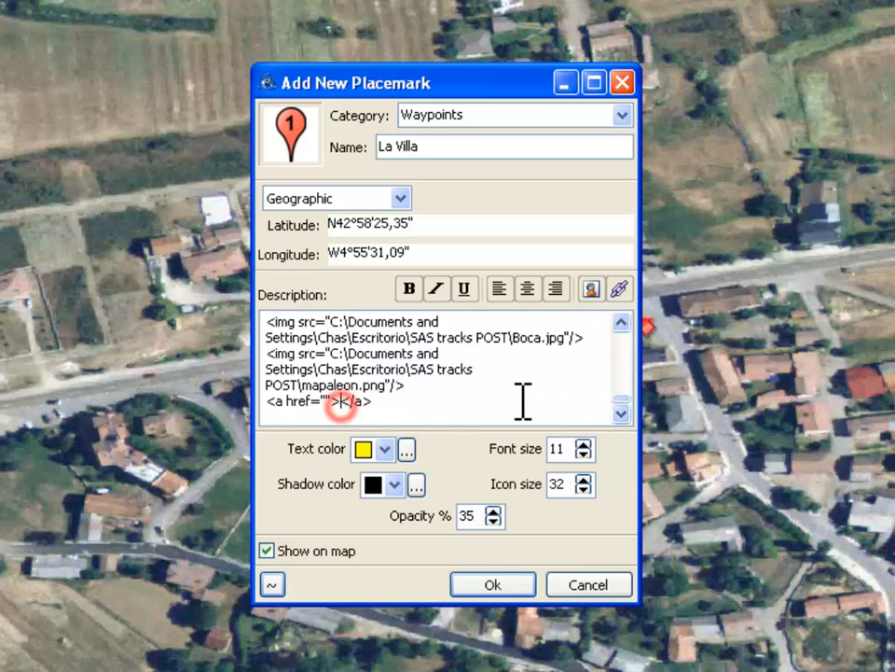
text(Visita La)
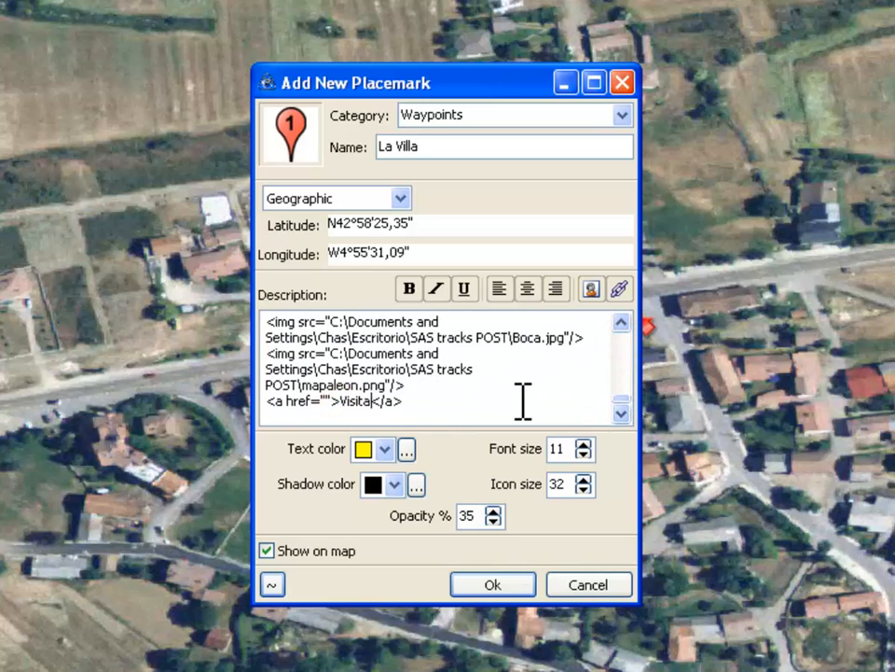
text( Villa)
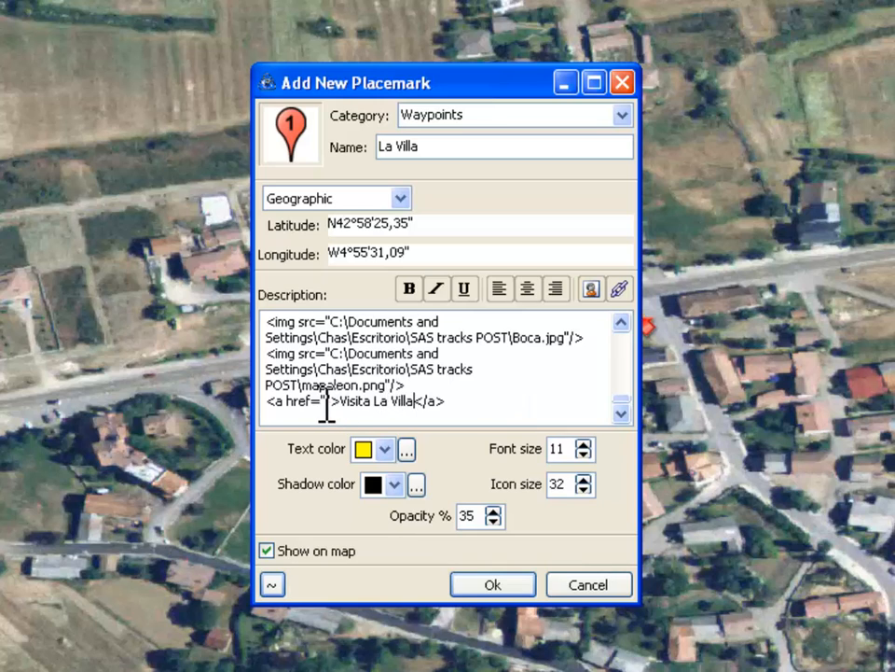
click(325, 401)
text(http://www.aytobocadehuergano.es)
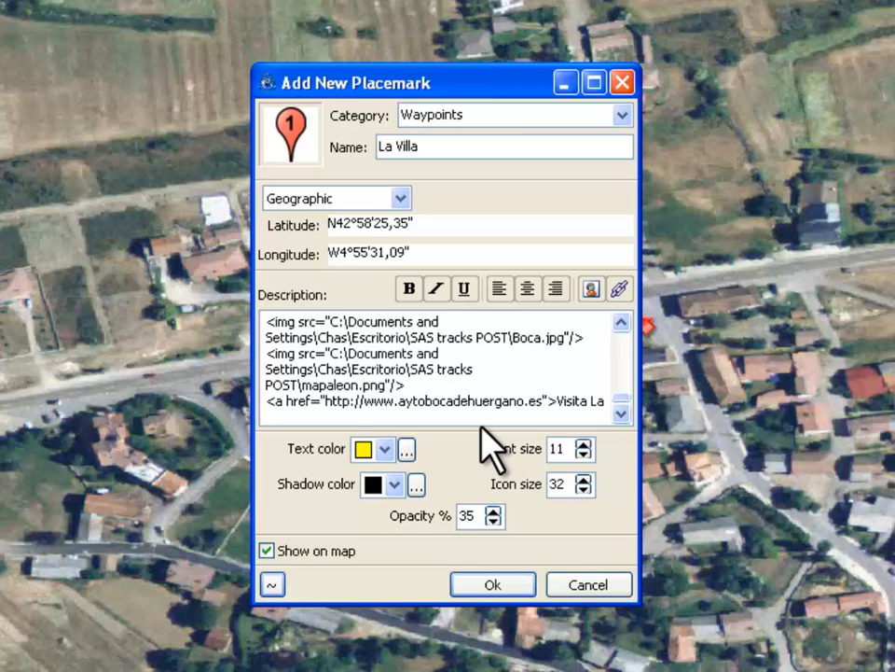
click(493, 586)
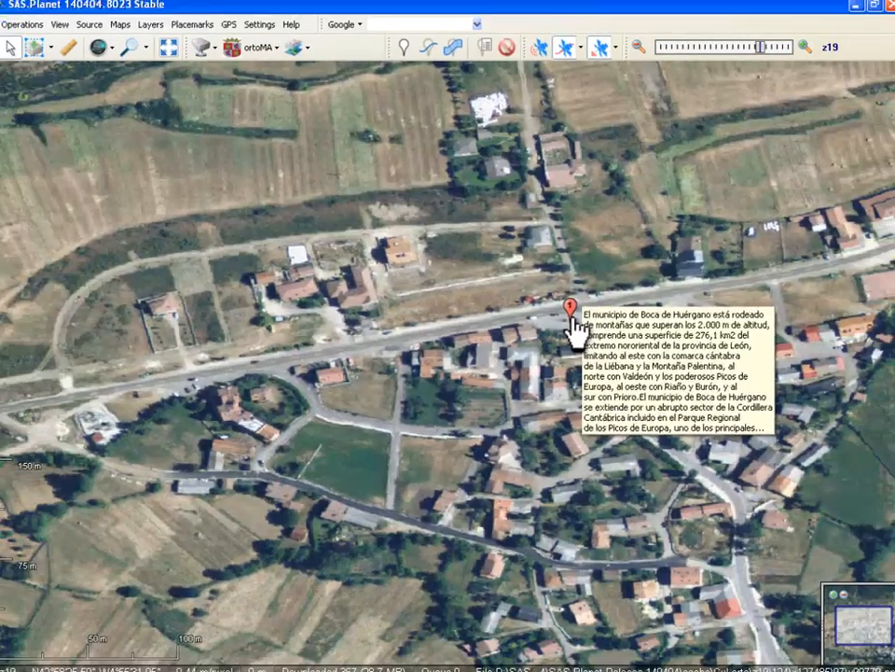
- Open La Villa's description from the map, review its text and images, follow the Visita La Villa link, view the town council page and close it
click(638, 322)
scroll(454, 317, down, 10)
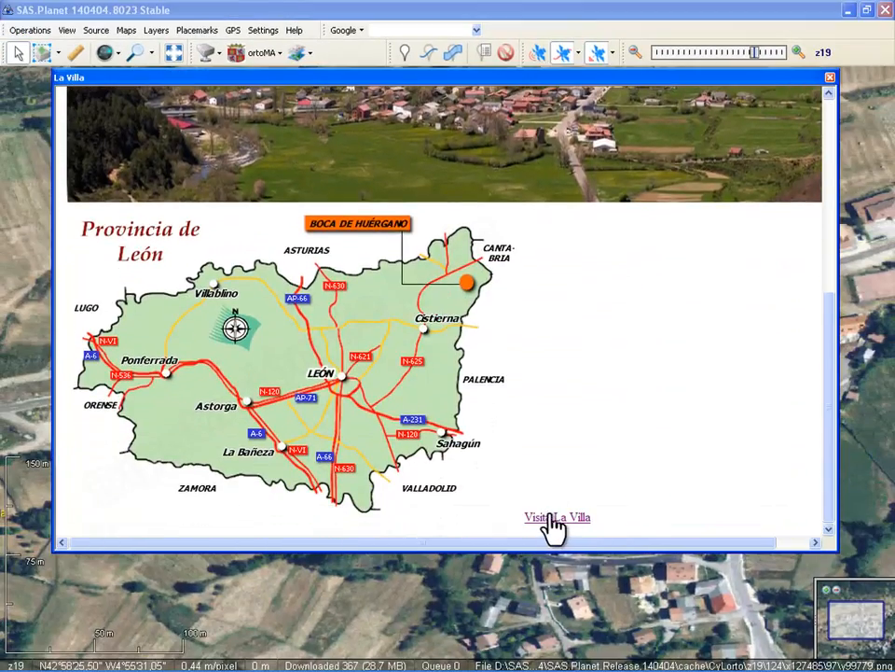
scroll(559, 530, up, 5)
scroll(558, 521, up, 3)
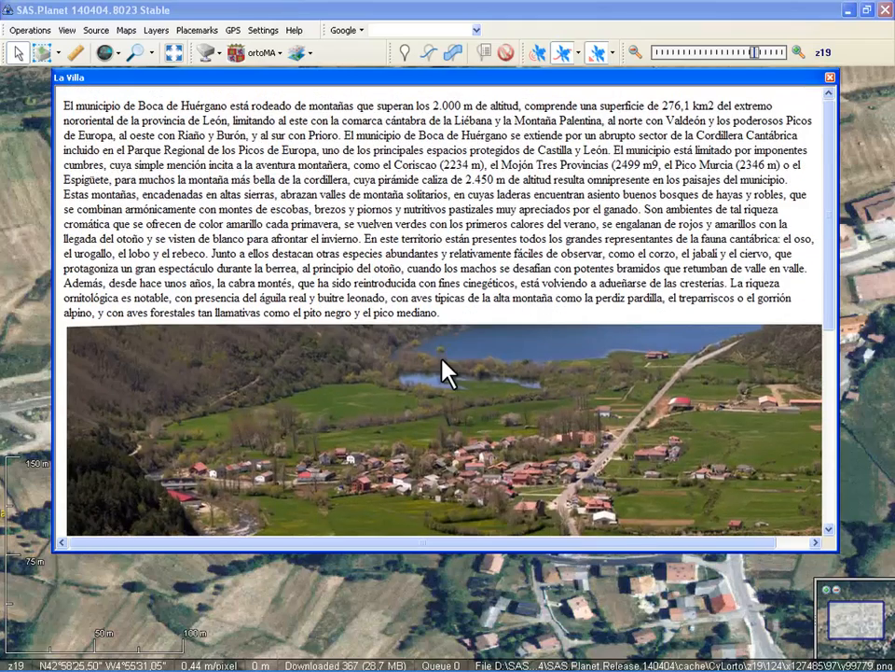
scroll(446, 365, down, 8)
click(567, 518)
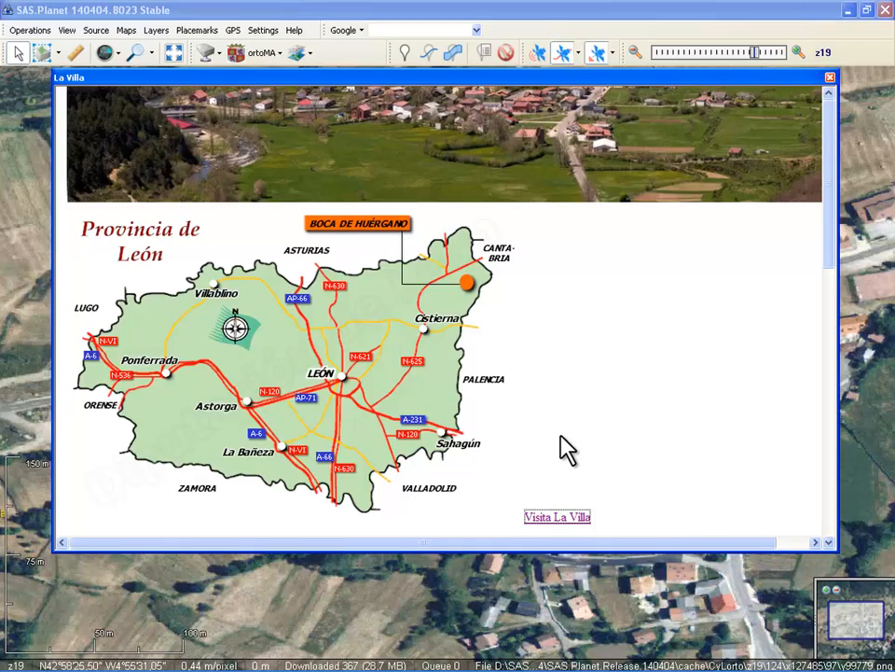
scroll(420, 341, down, 10)
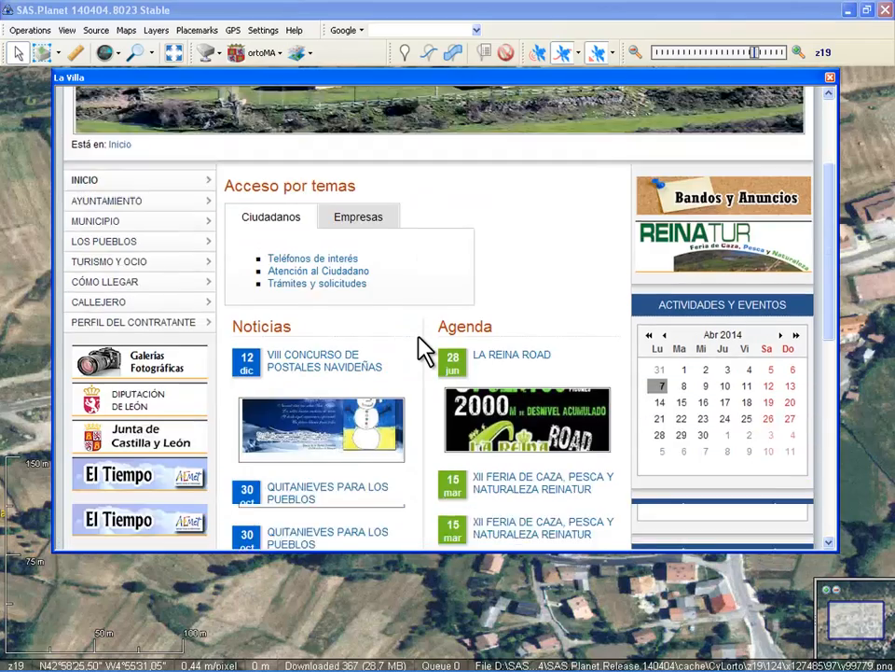
scroll(424, 350, up, 10)
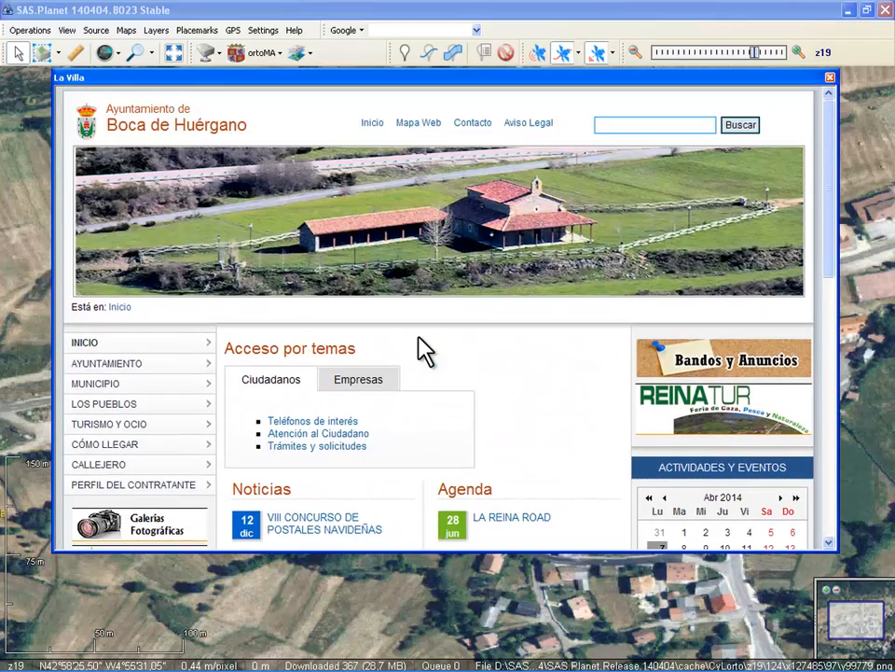
click(830, 78)
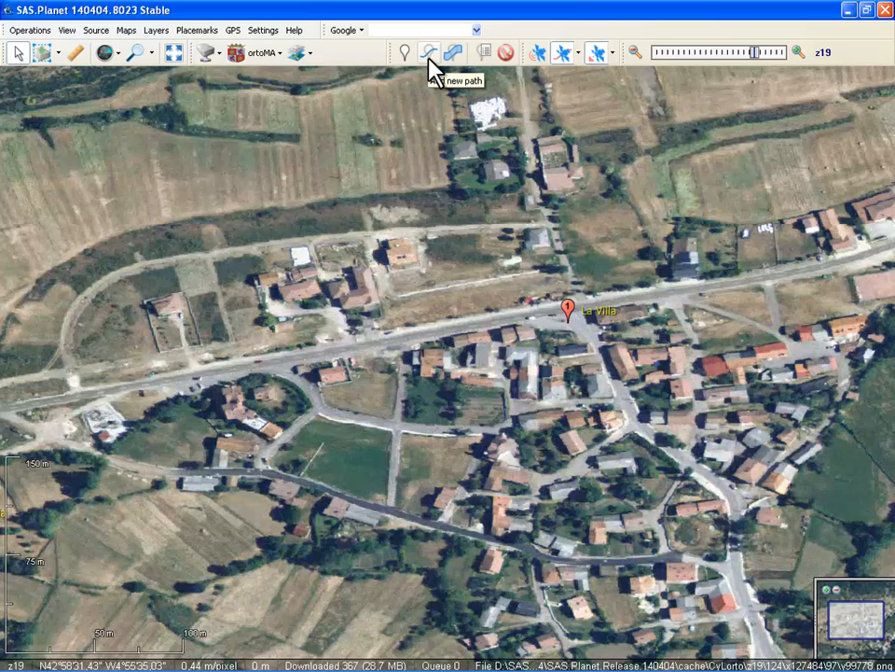
- Start a new path beside the La Villa placemark and trace it west along the main road for about 297 m
click(429, 59)
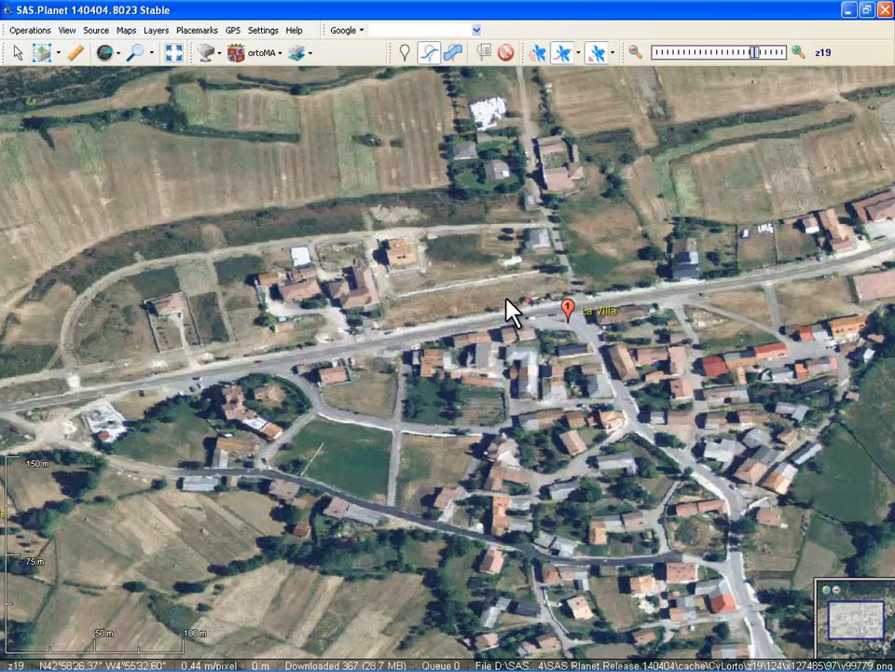
click(551, 310)
click(438, 328)
click(315, 352)
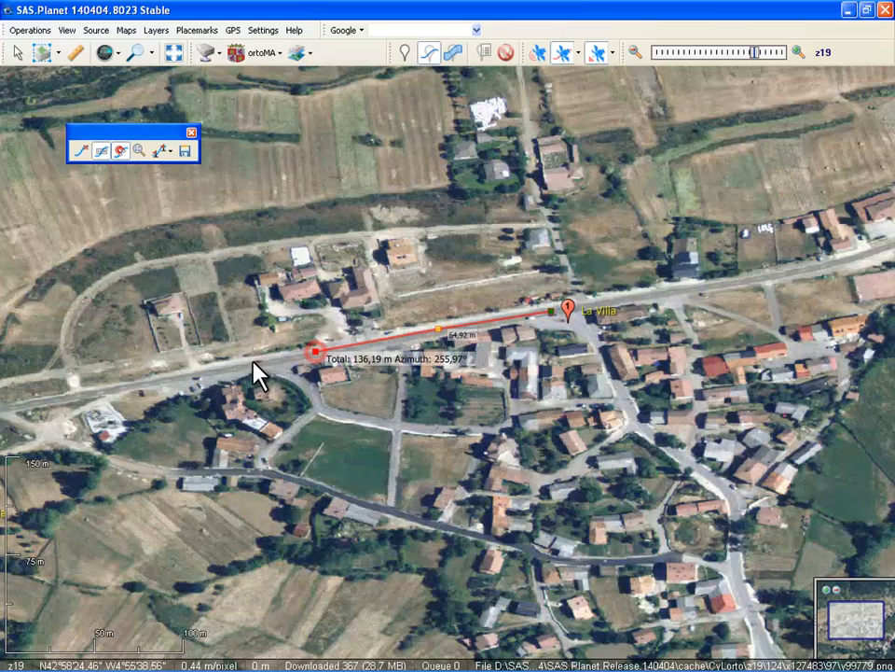
click(236, 366)
click(122, 386)
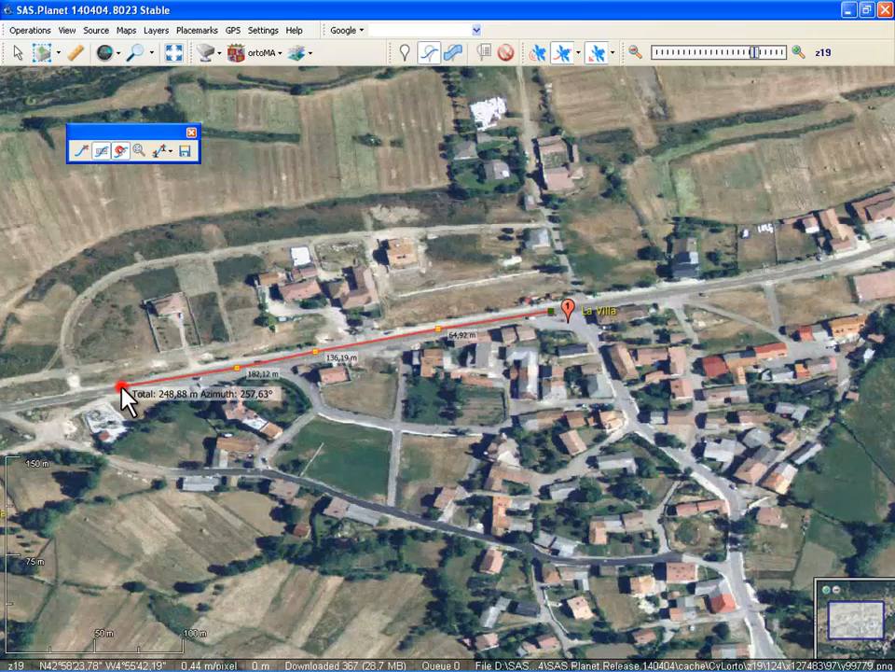
click(42, 408)
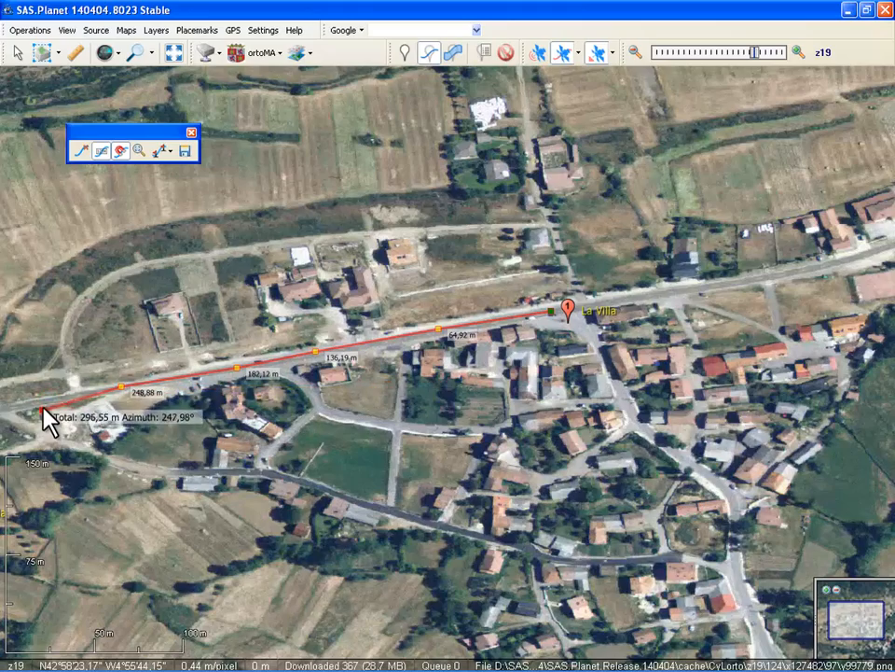
- Extend the path west along the main road past Alto Esla to the large red-roofed building, about 494 m in total
drag(25, 416, 478, 368)
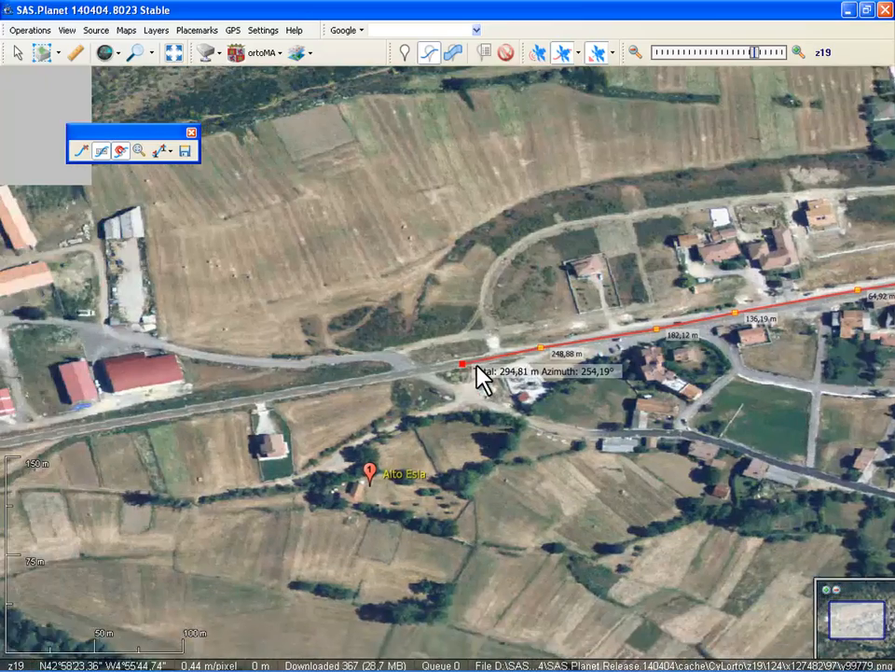
click(420, 374)
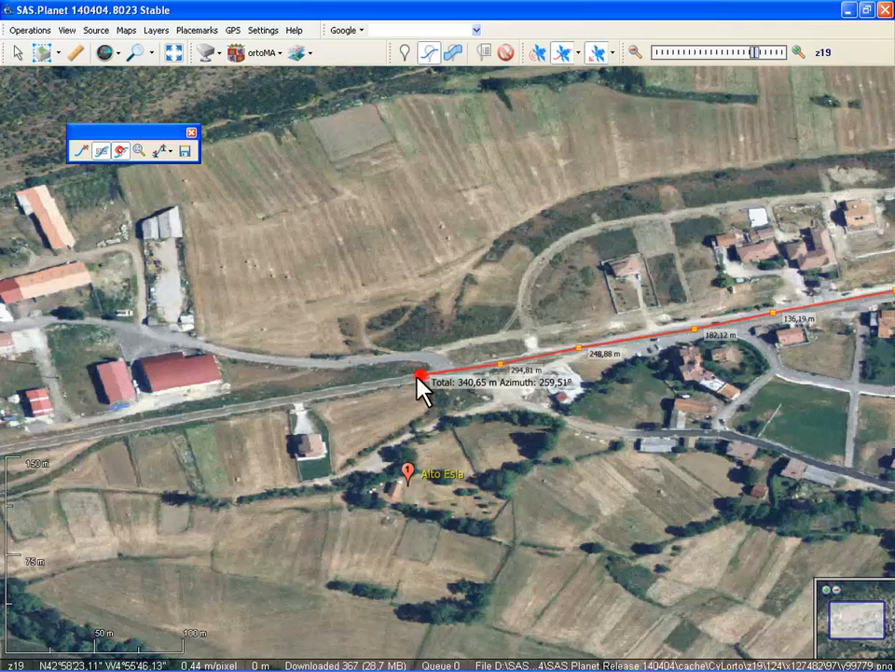
click(344, 388)
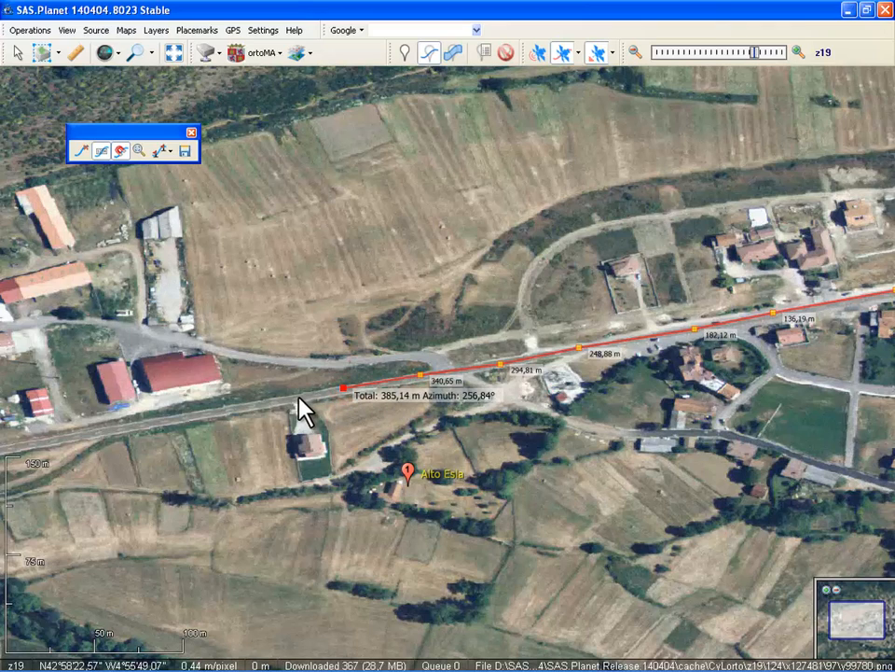
click(294, 399)
click(228, 411)
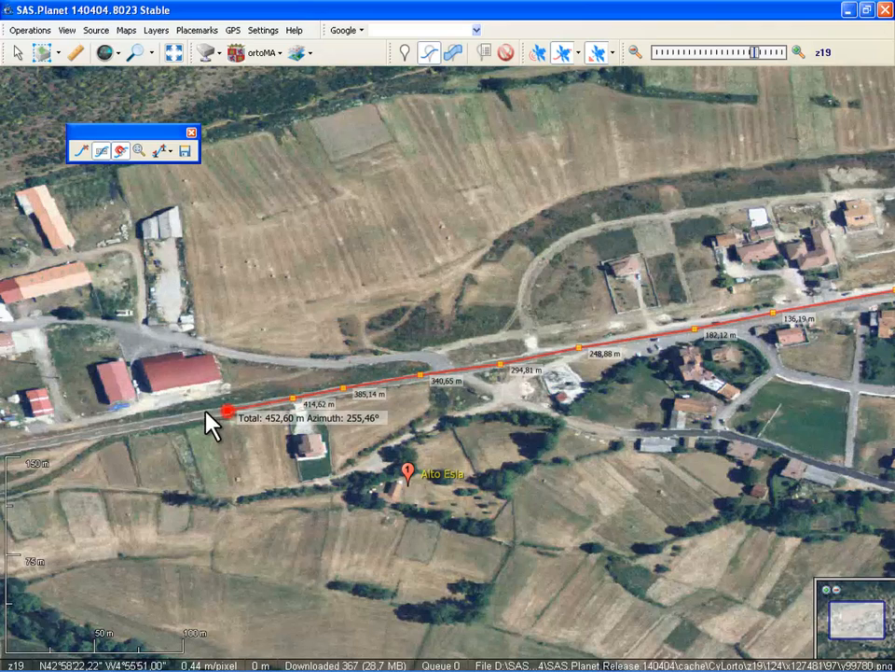
click(159, 419)
- Continue the path along the main road to just west of the tree-lined stream, about 765 m in total
drag(100, 426, 515, 334)
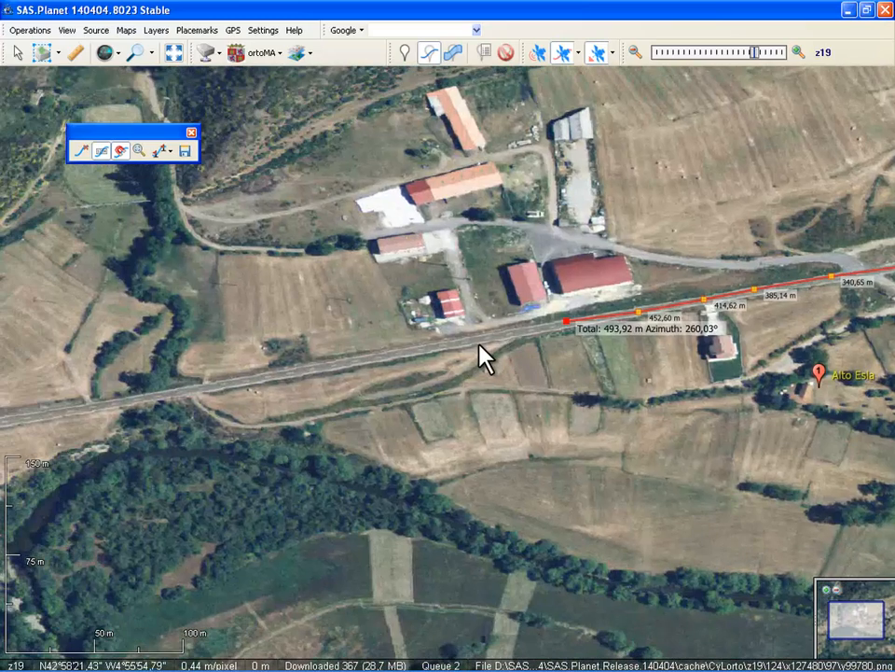
click(476, 341)
click(277, 376)
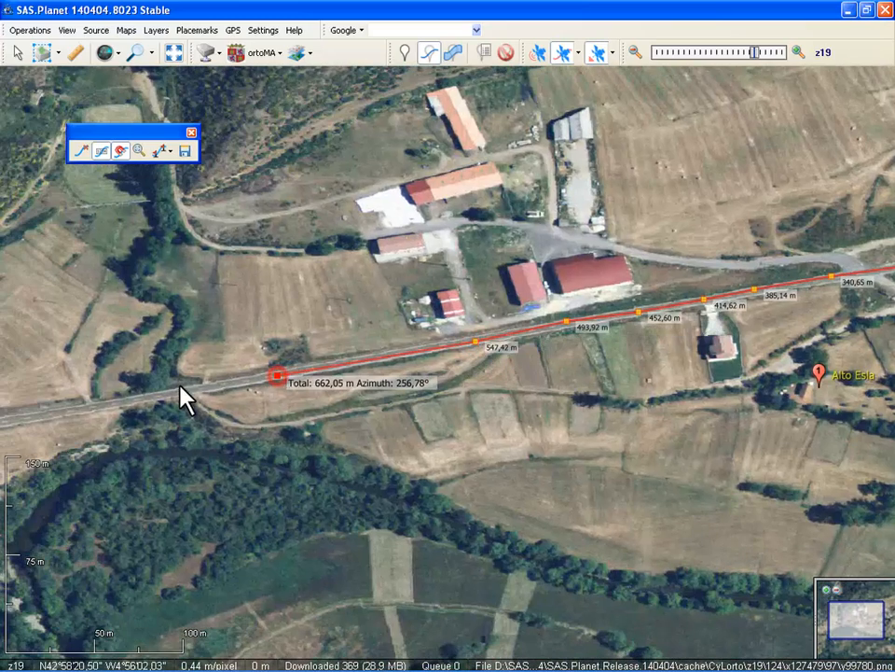
click(173, 393)
click(99, 408)
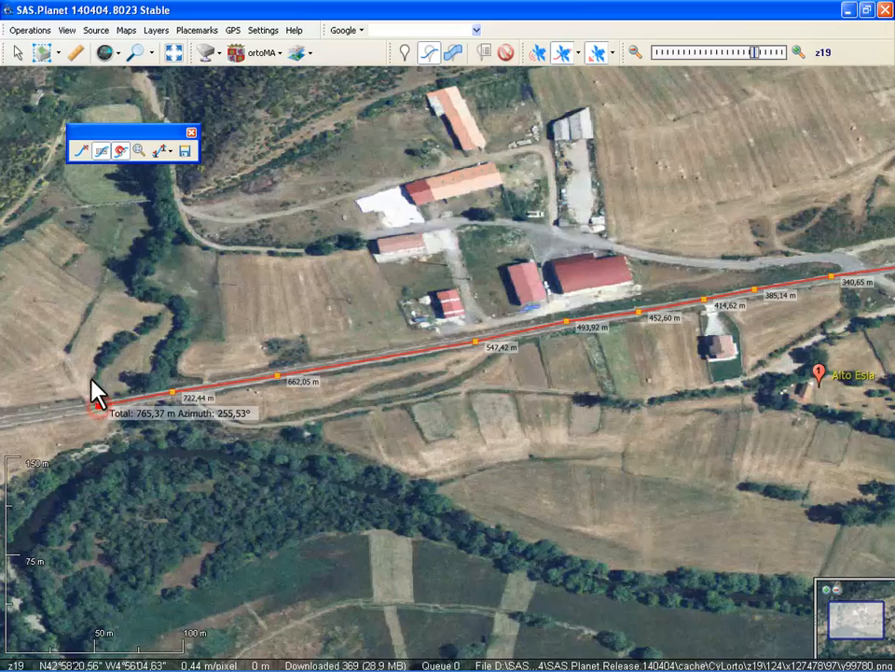
- Trace the path on to the side track, down it and west to the San Tirso placemark, about 1,024 m in total
drag(93, 392, 459, 280)
click(364, 323)
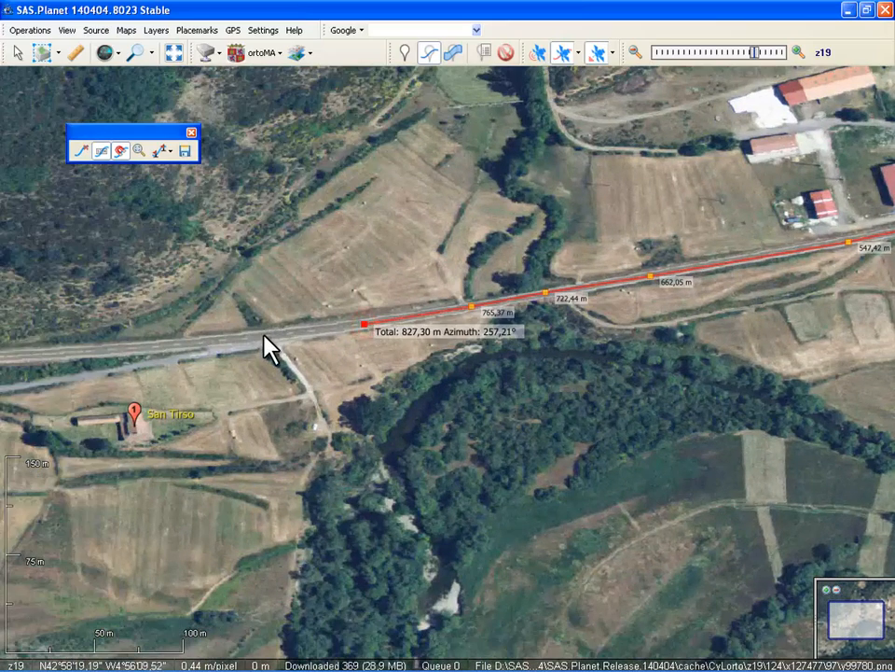
click(264, 334)
click(289, 368)
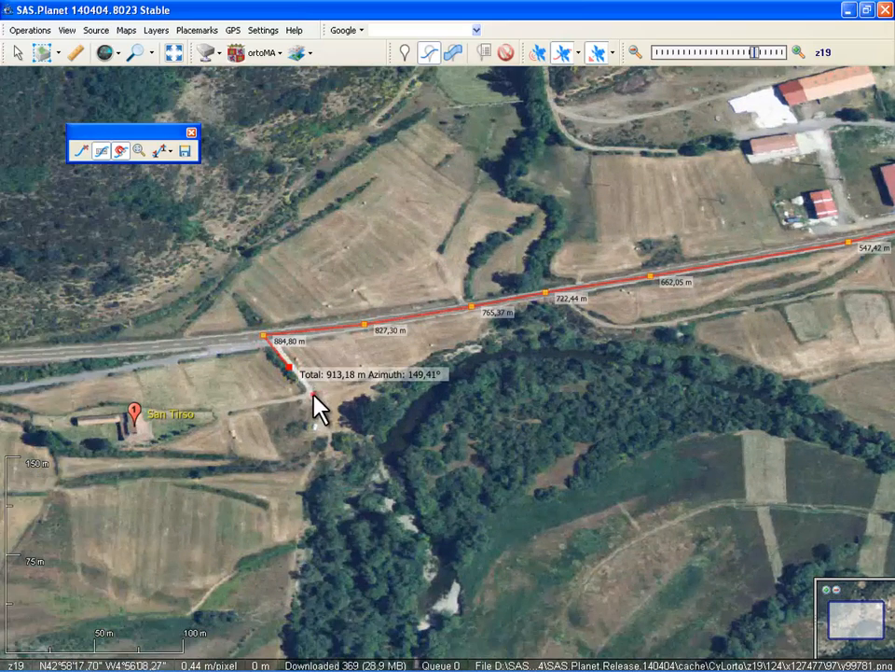
click(315, 394)
click(166, 422)
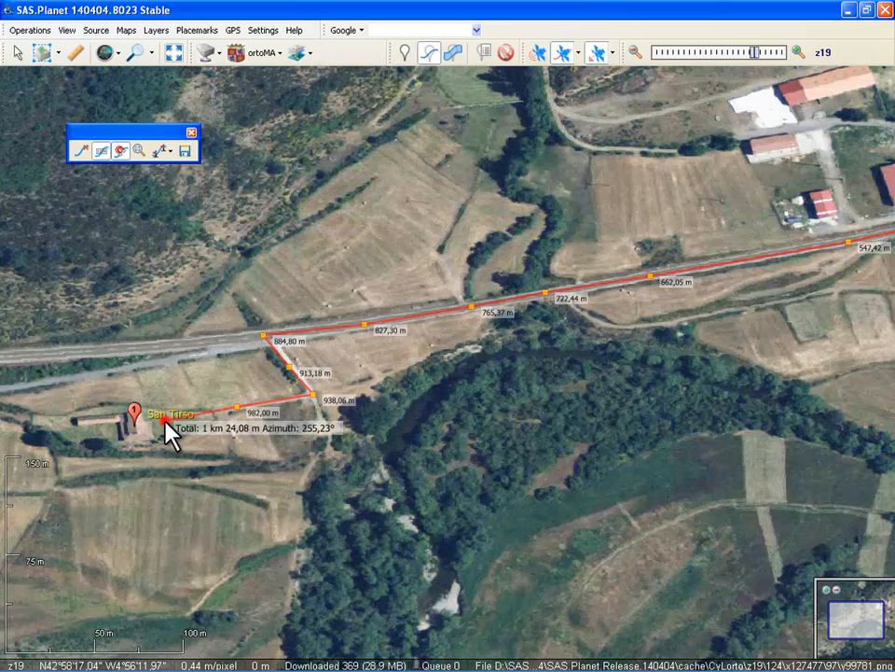
- Reroute the path off the main road at about 313 m, moving its points onto the side road past Alto Esla up to about 573 m
drag(557, 364, 344, 391)
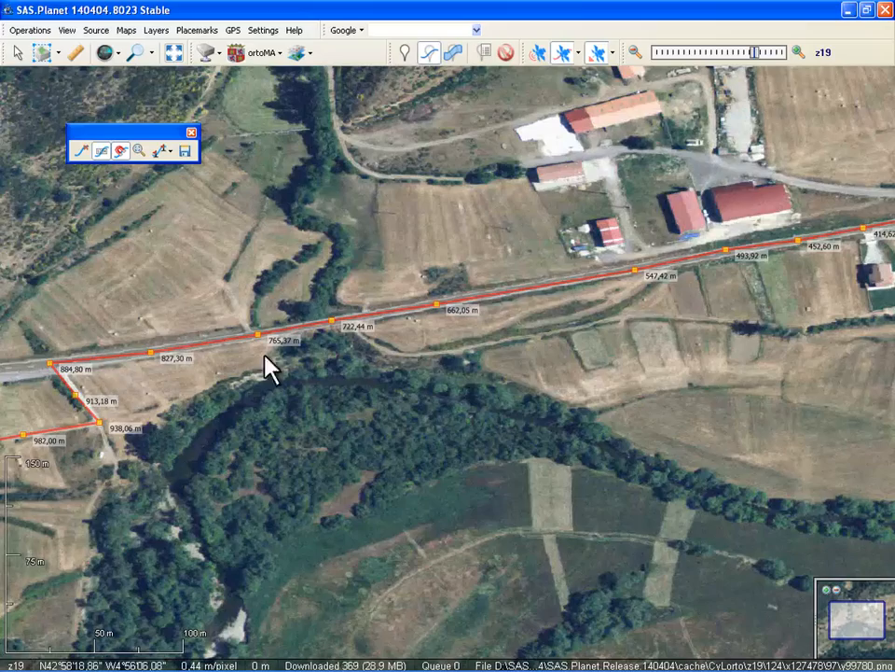
drag(640, 355, 390, 439)
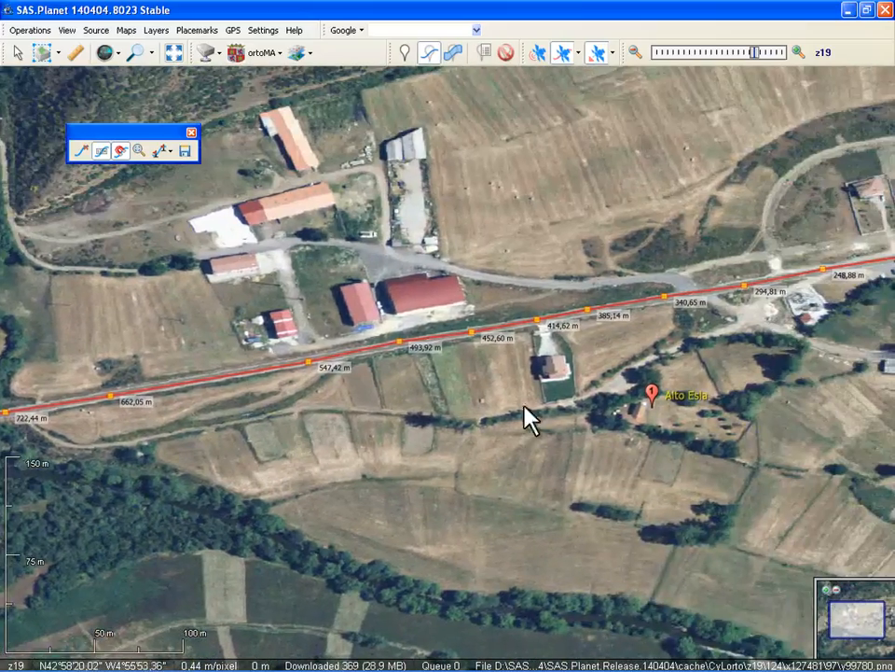
drag(525, 420, 347, 421)
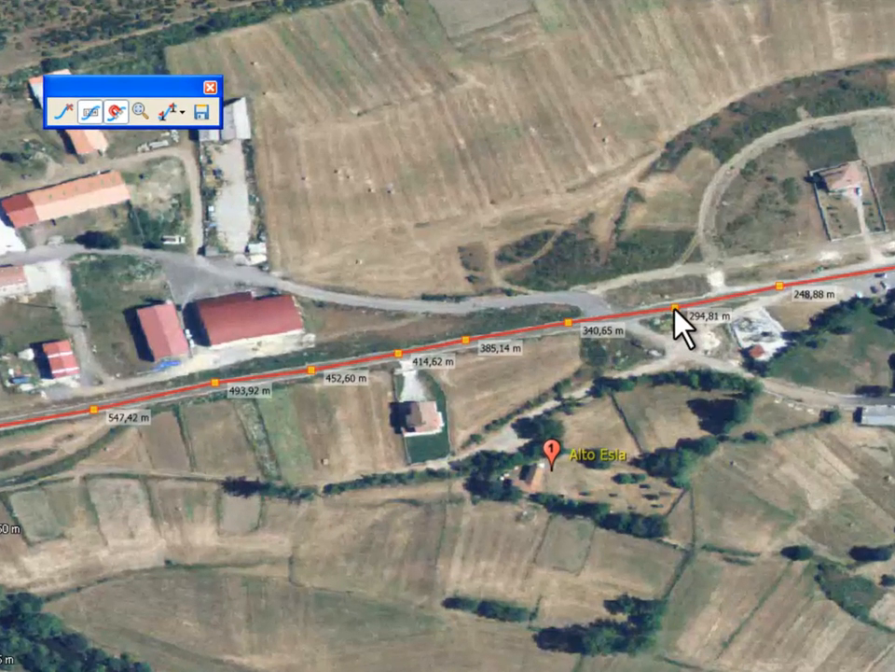
drag(675, 312, 628, 317)
drag(569, 323, 675, 357)
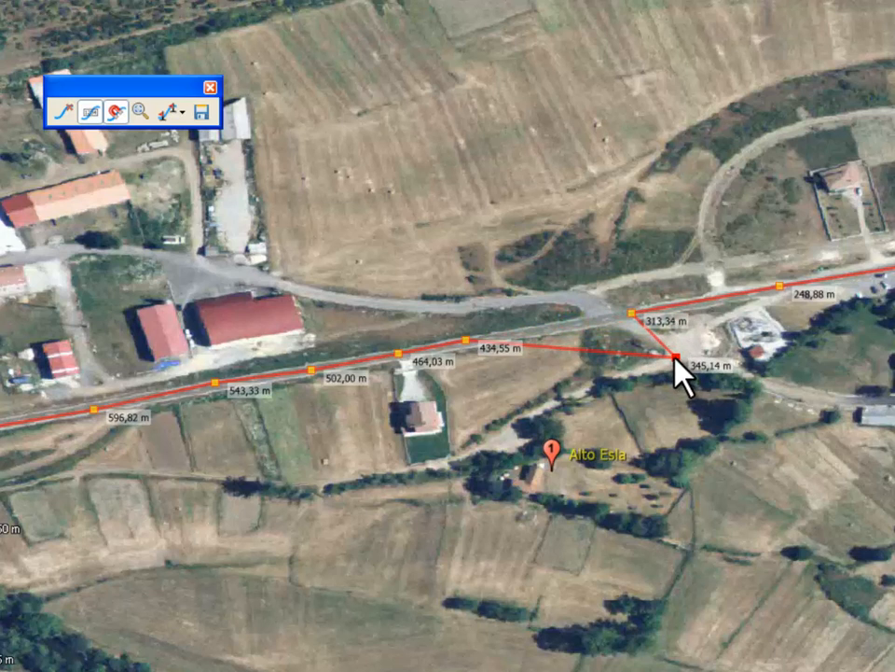
drag(466, 341, 565, 394)
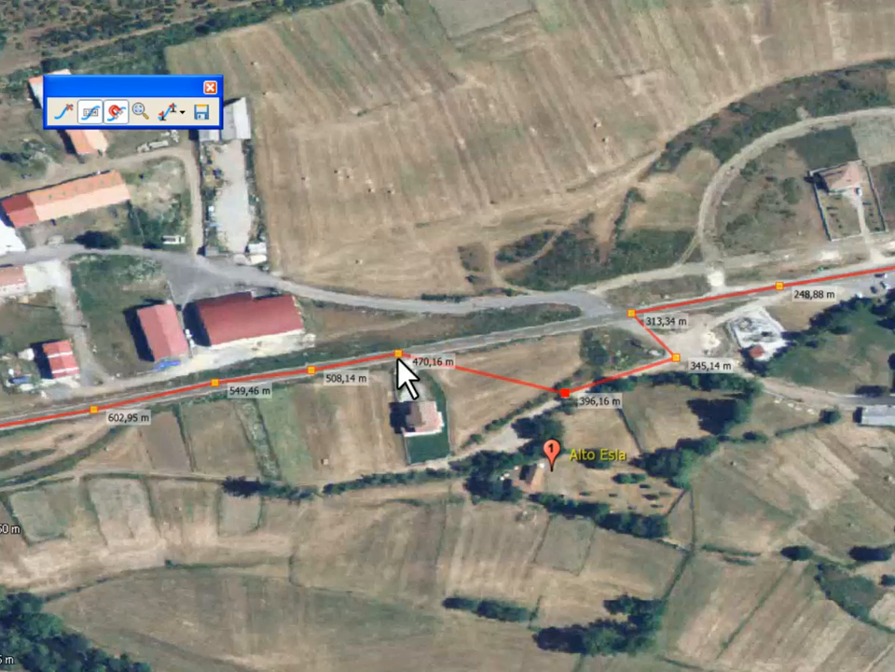
drag(399, 355, 474, 453)
drag(311, 371, 319, 485)
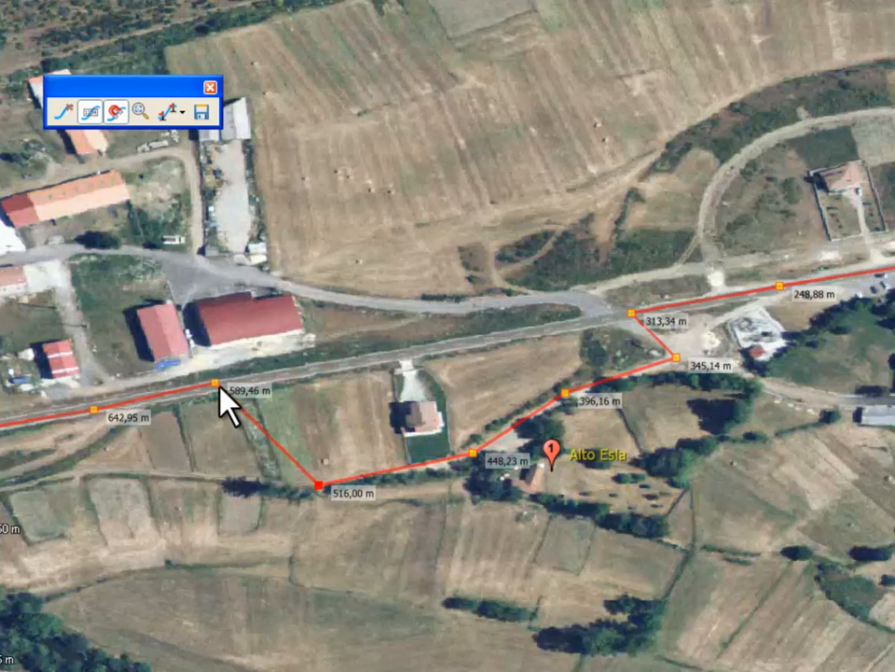
drag(216, 384, 185, 476)
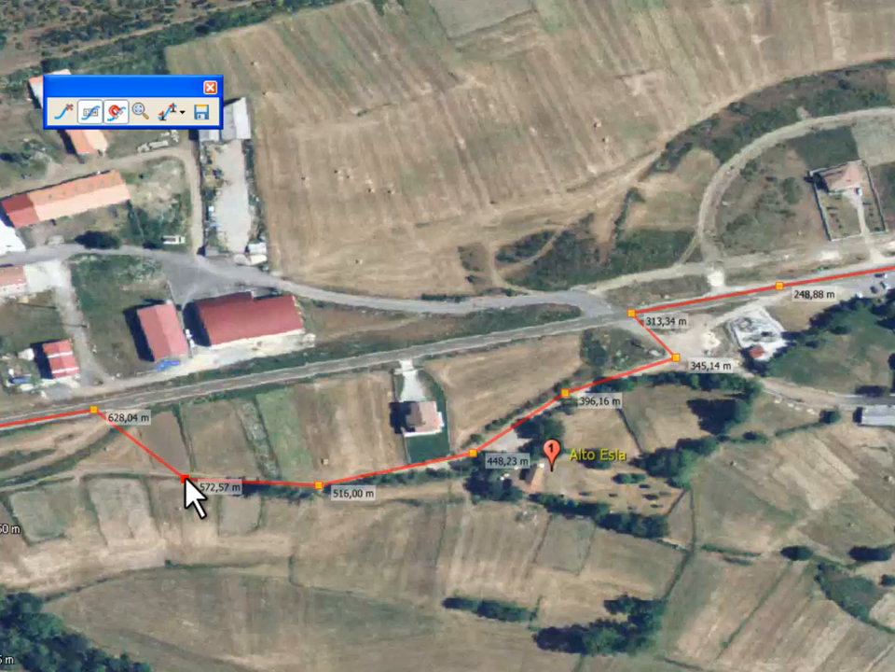
- Move the following path points onto the dirt track and insert two more, rejoining the main road at about 792 m
drag(103, 495, 409, 460)
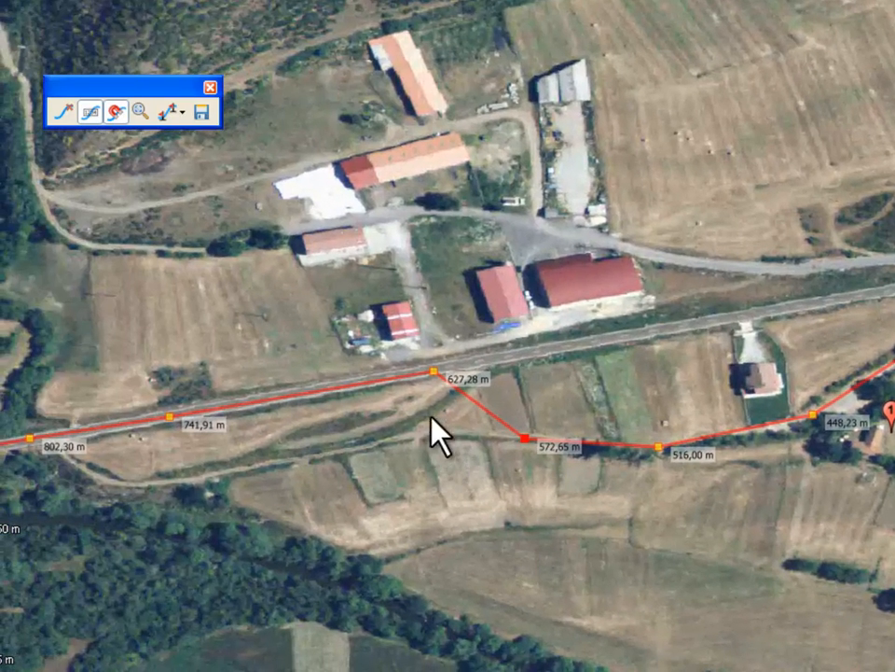
drag(431, 374, 424, 434)
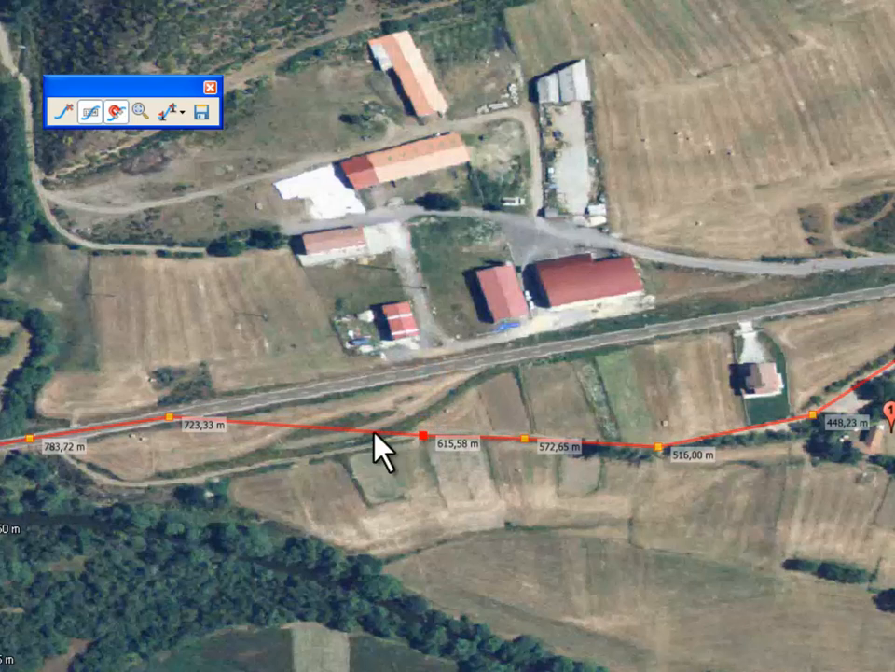
click(308, 427)
drag(306, 430, 307, 459)
drag(171, 417, 173, 482)
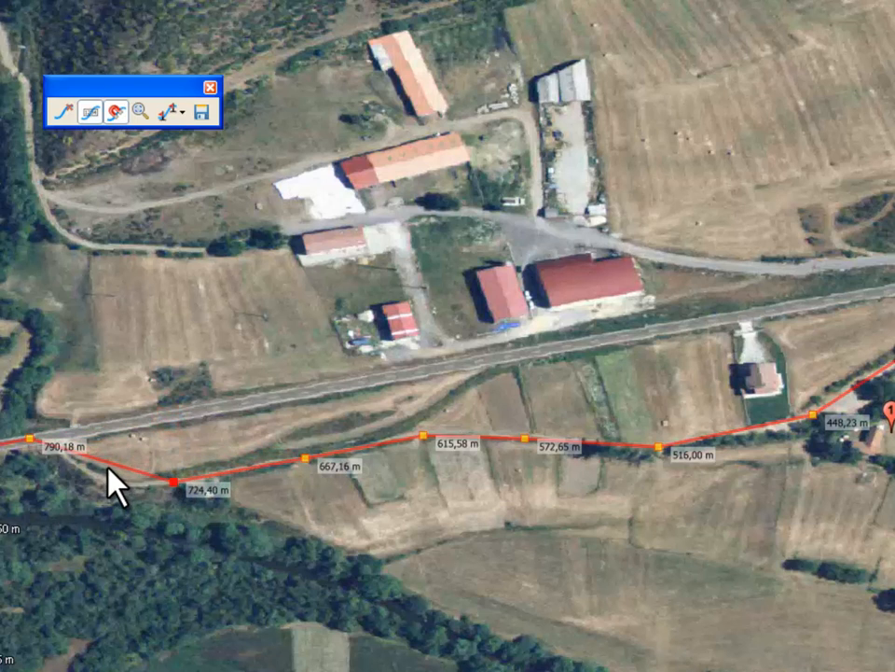
drag(107, 467, 101, 477)
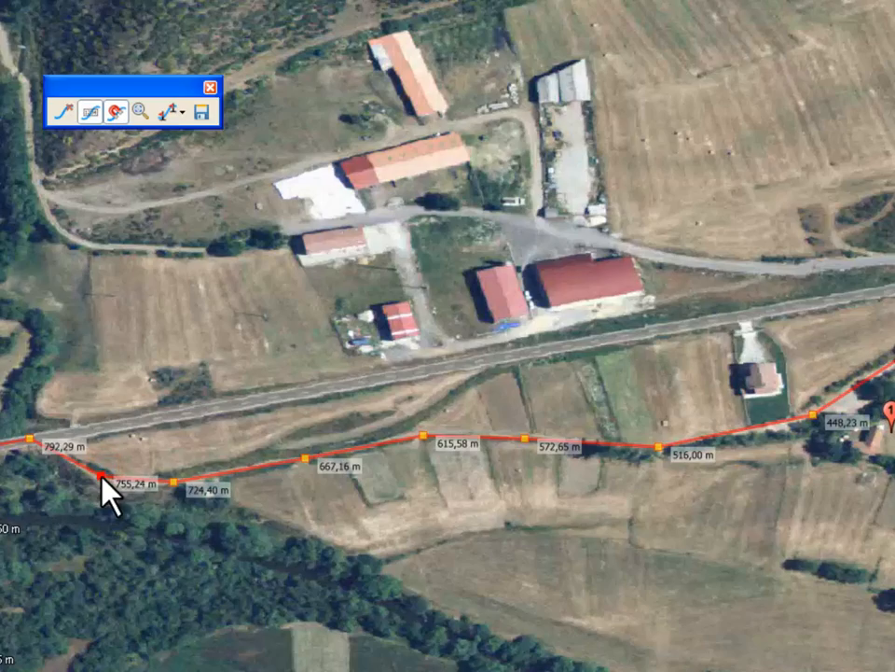
drag(139, 525, 472, 430)
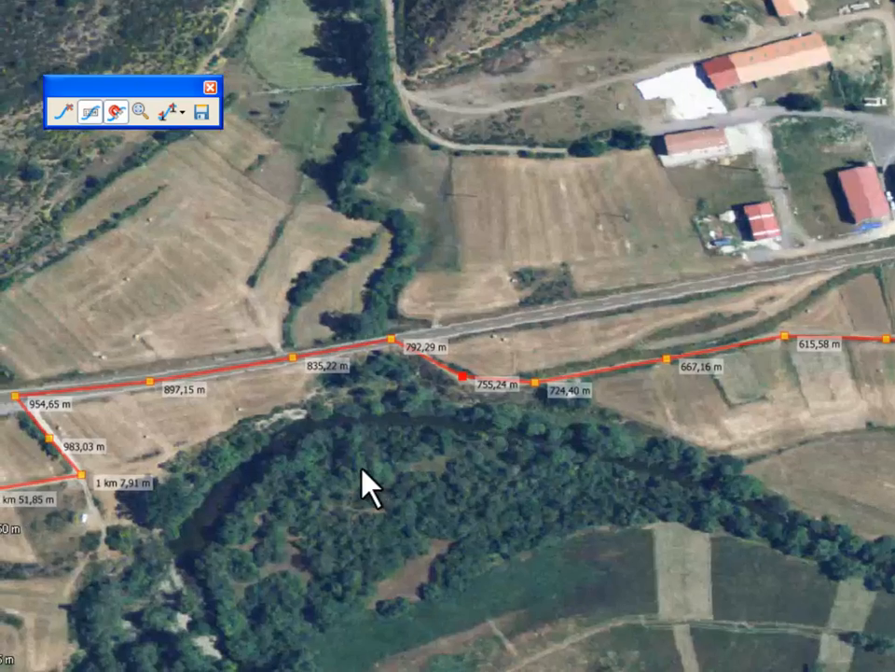
drag(362, 471, 435, 463)
- Review the whole path, toggling its distance captions, fitting it to the screen and viewing the route calculation options
scroll(436, 464, down, 3)
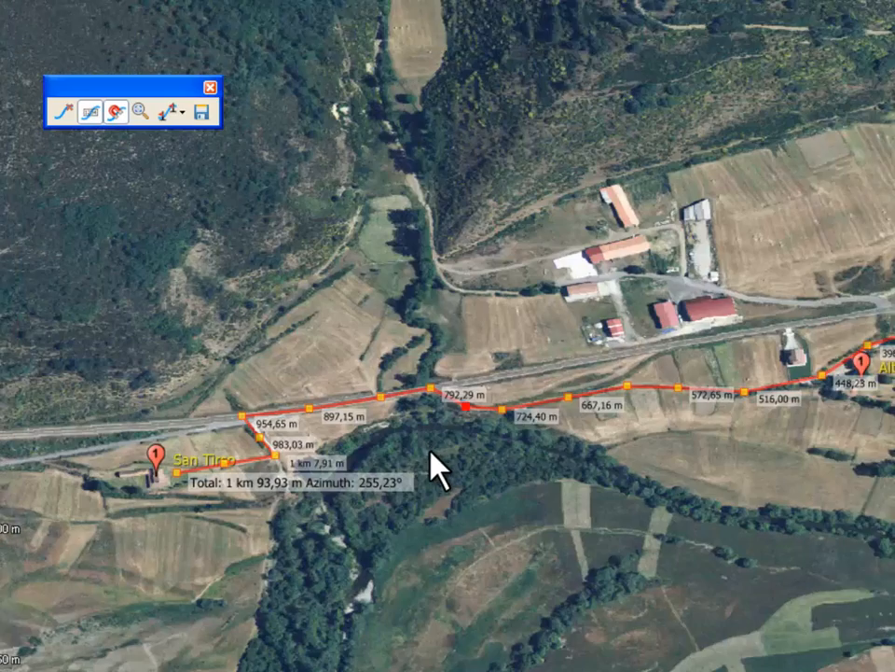
scroll(465, 472, down, 2)
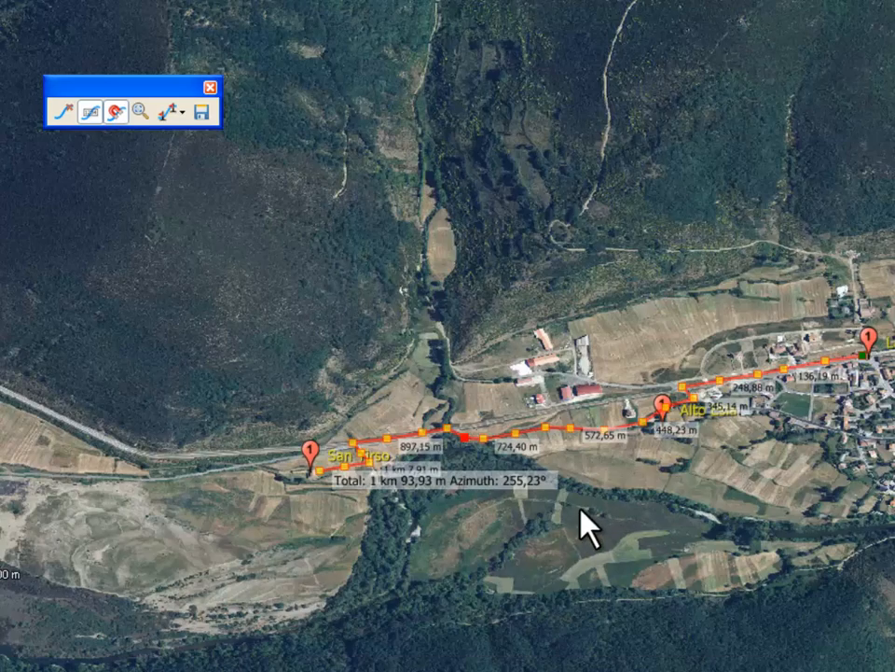
drag(583, 517, 530, 516)
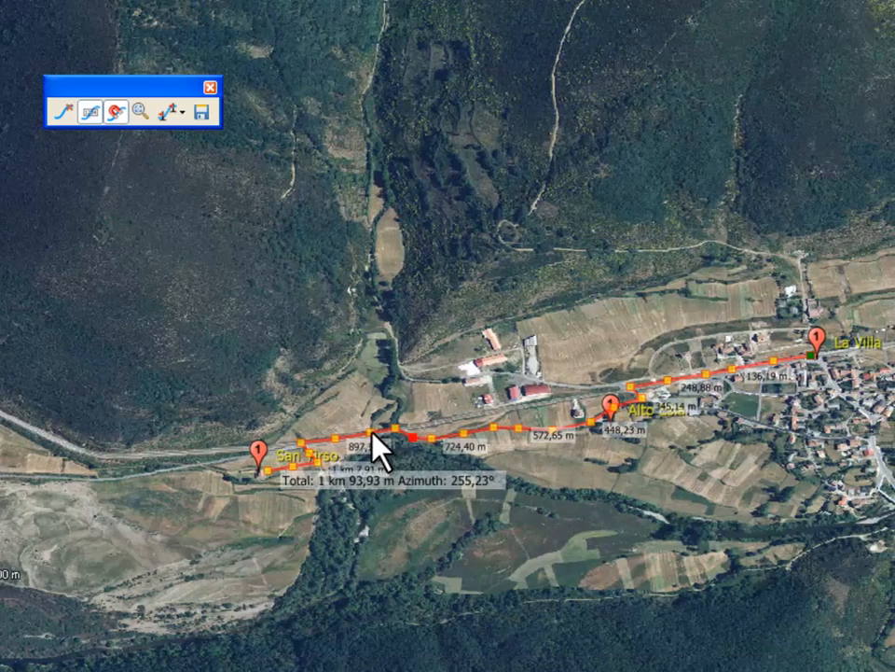
drag(122, 88, 407, 336)
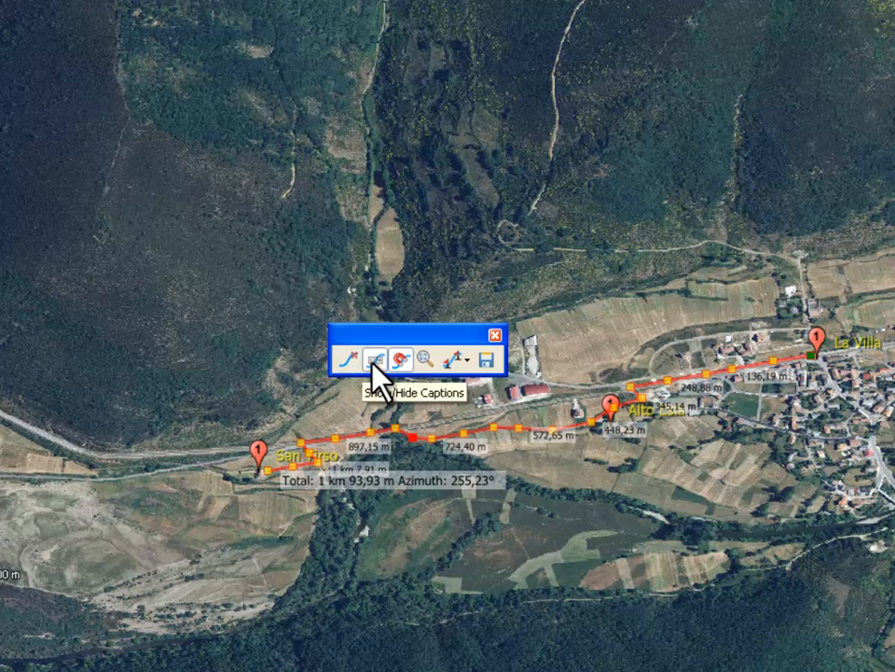
click(371, 363)
click(372, 363)
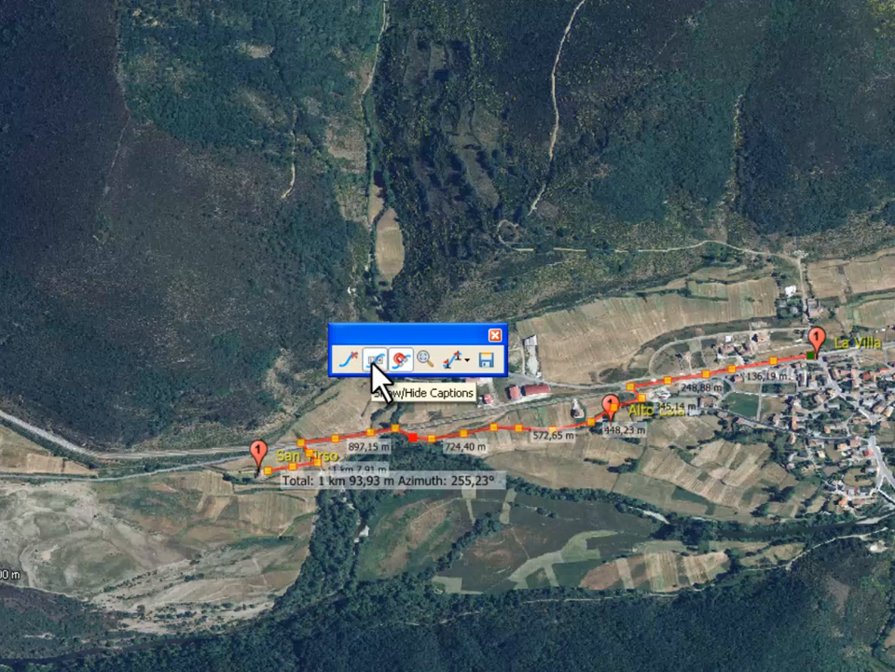
click(424, 360)
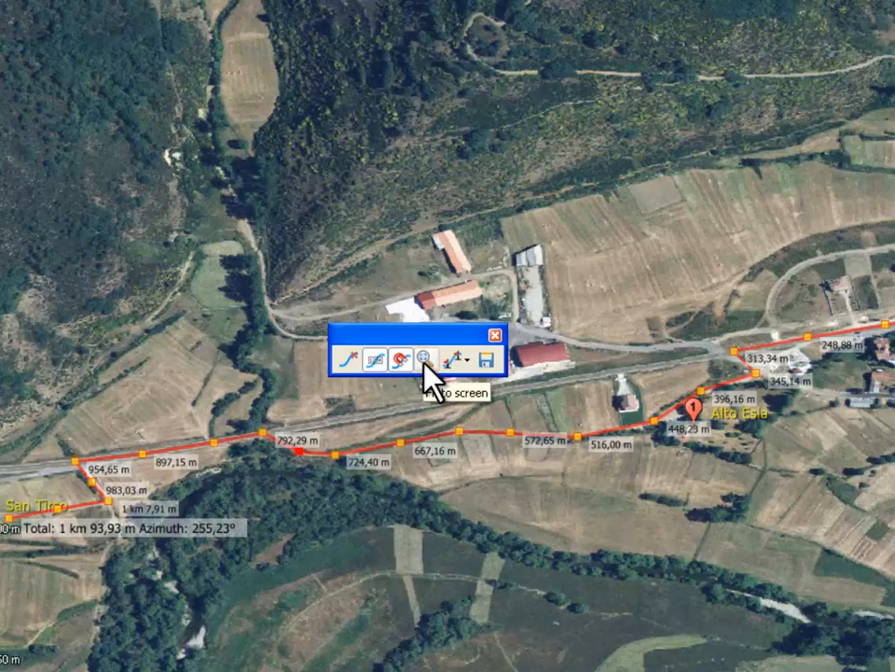
click(464, 362)
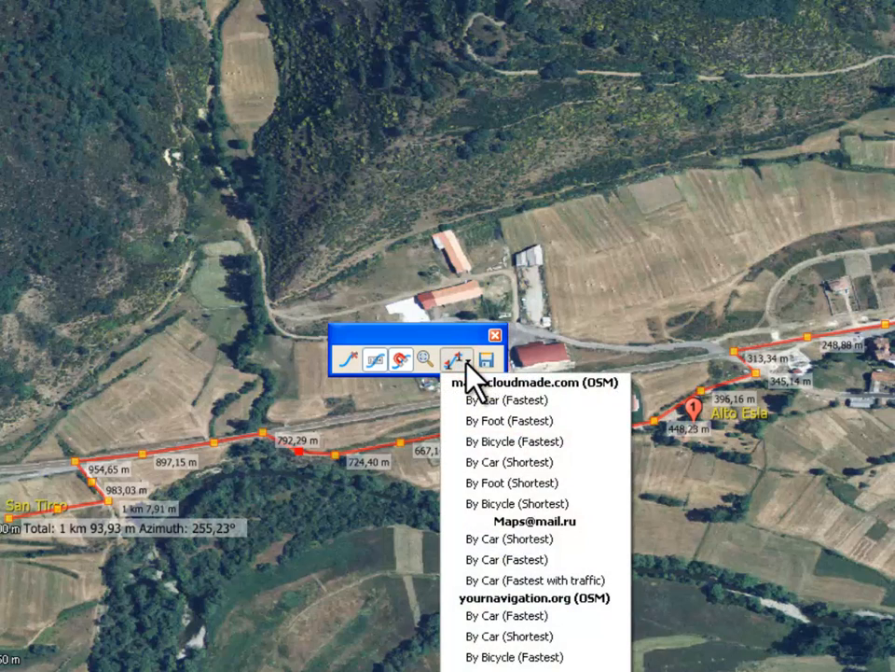
click(467, 360)
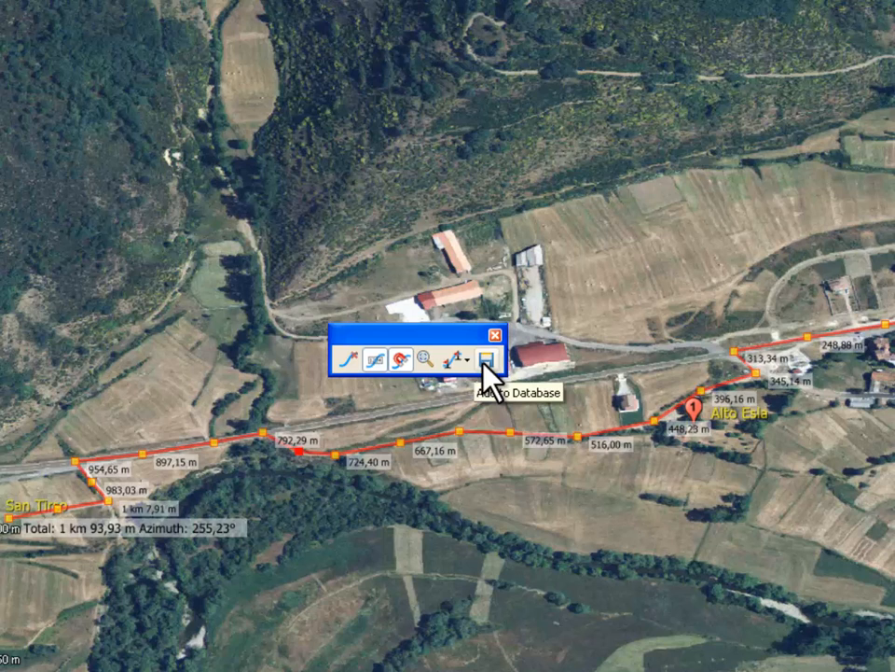
- Add the path to the database under a new category Tracks with the name Paseo La Villa
click(486, 360)
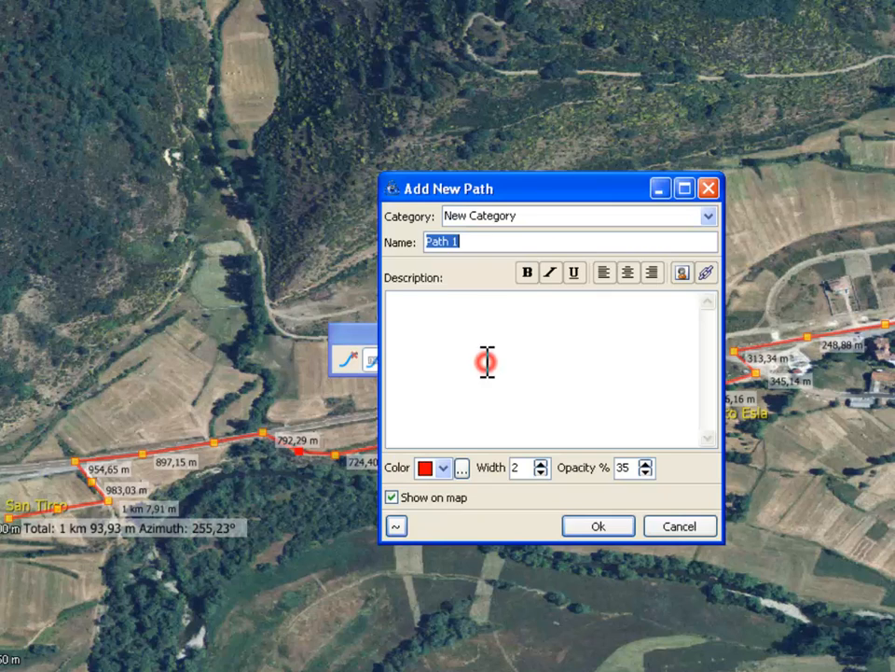
click(708, 216)
click(708, 216)
text(Tracks)
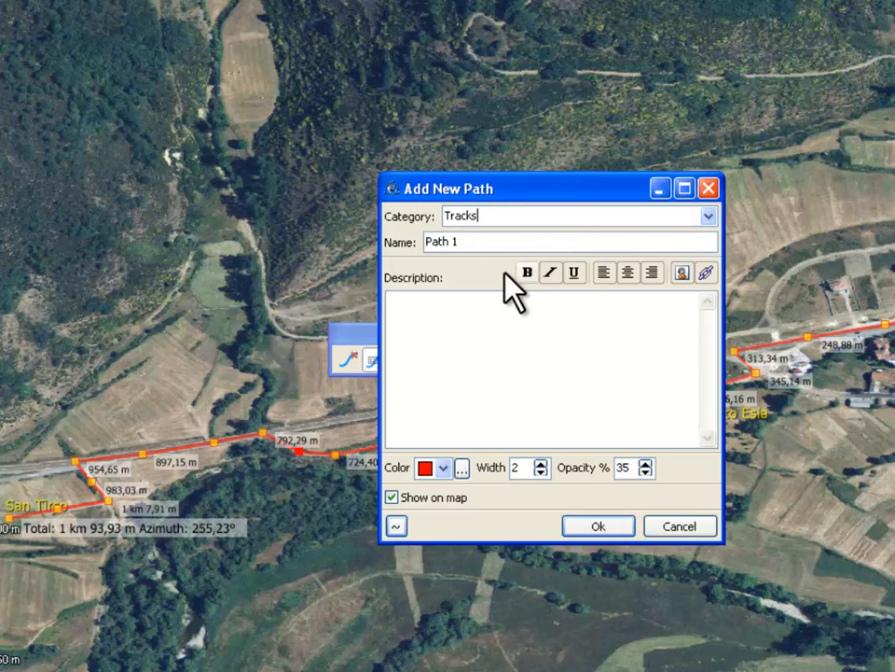
drag(467, 240, 406, 256)
text(Paseo La Villa)
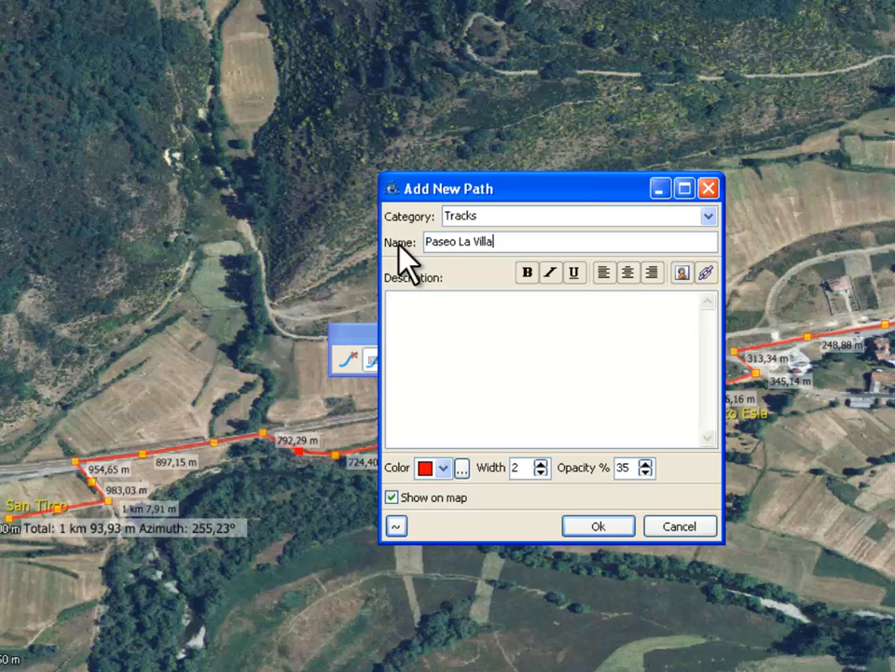
- Enter the path description "Ruta sencilla por el pueblo" and save the path
click(453, 324)
text(Ruta sencilla por el pueblo)
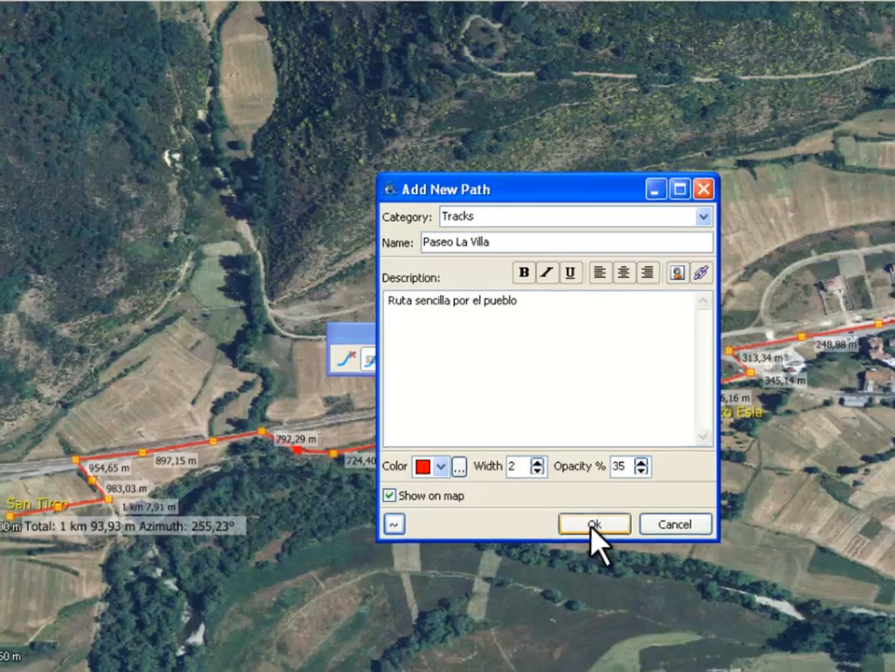
click(600, 537)
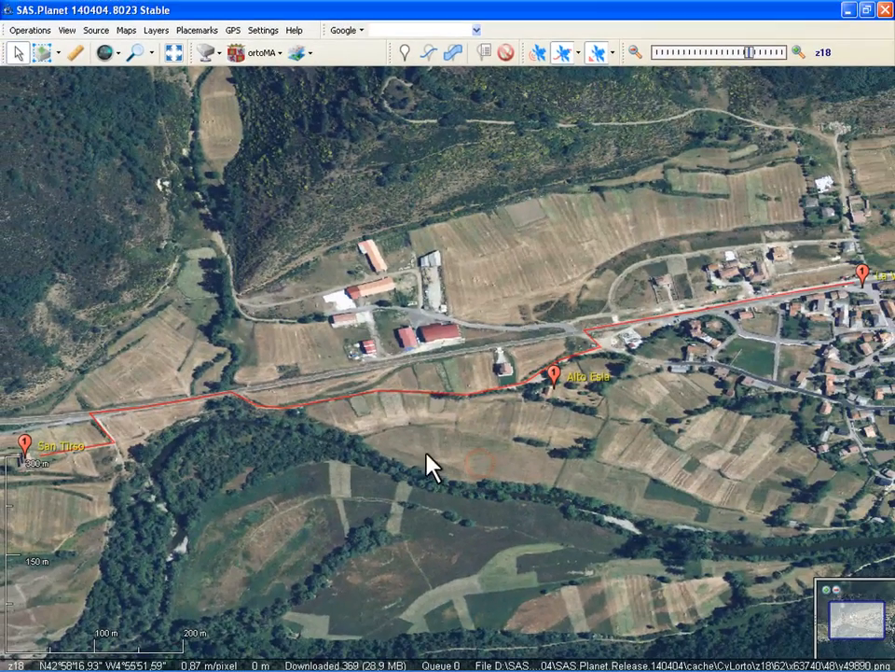
mouse_move(450, 425)
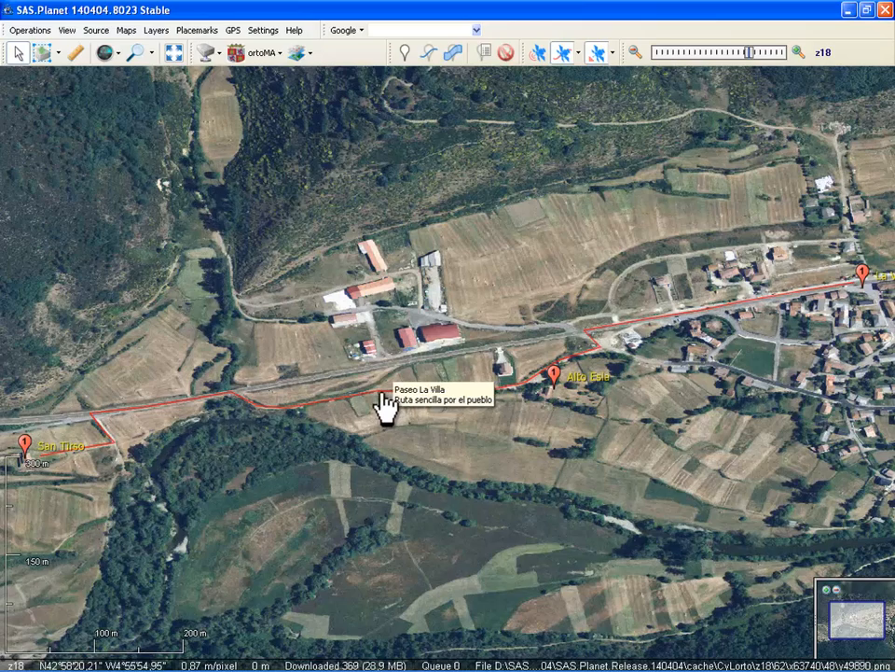
- Draw a five-corner polygon around the group of red-roofed buildings north of the main road
scroll(376, 404, up, 1)
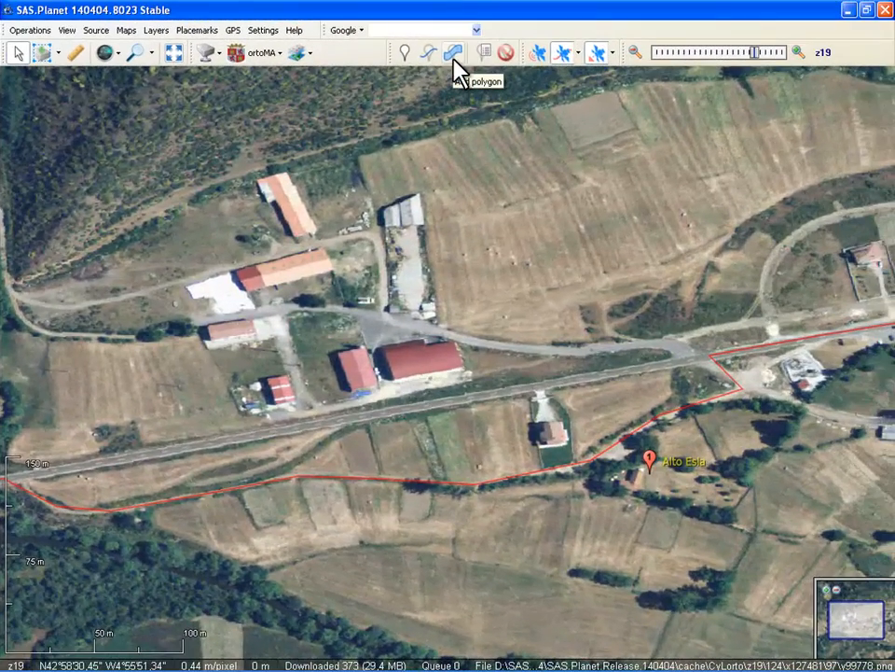
click(455, 56)
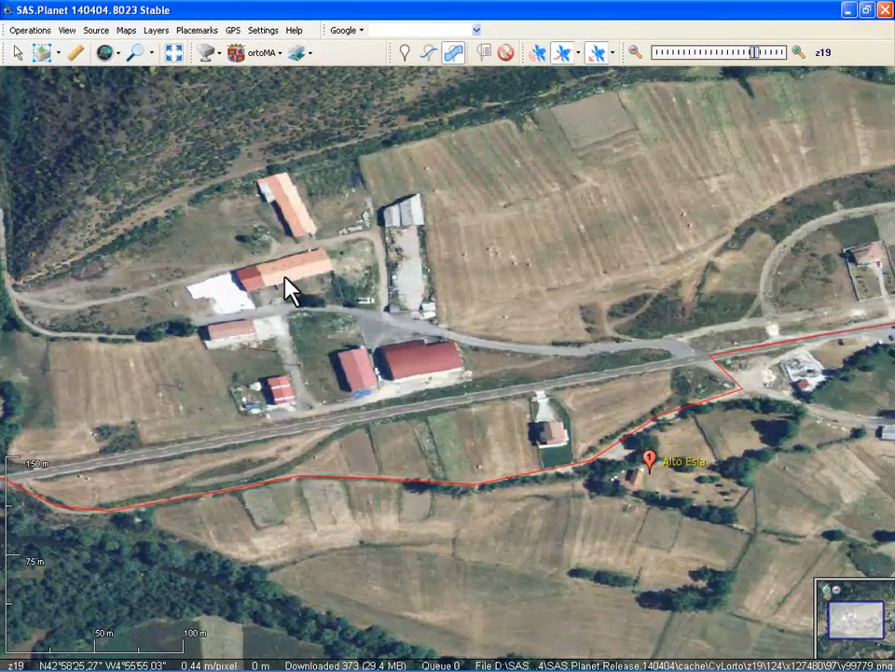
click(186, 279)
click(293, 247)
click(415, 226)
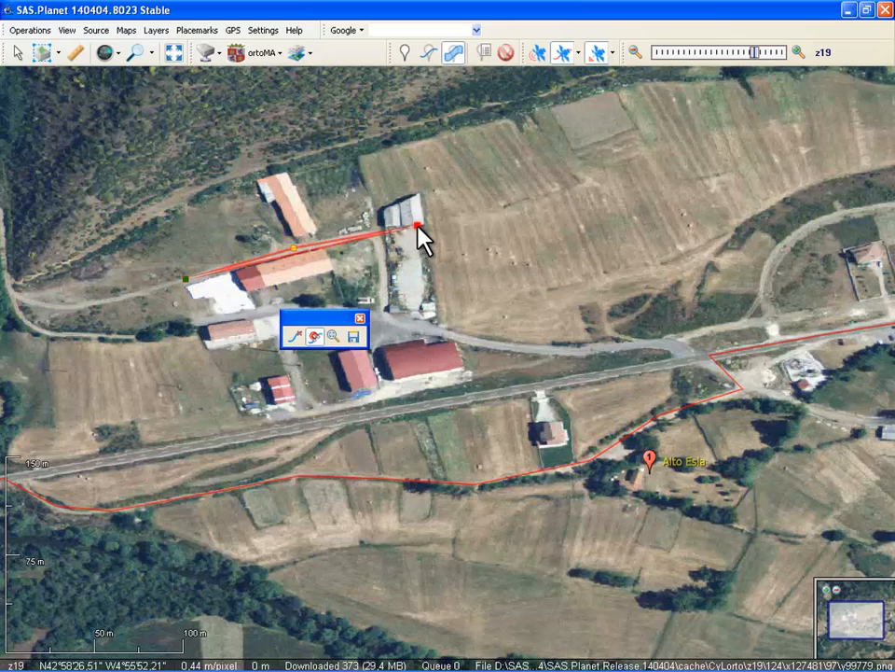
click(467, 376)
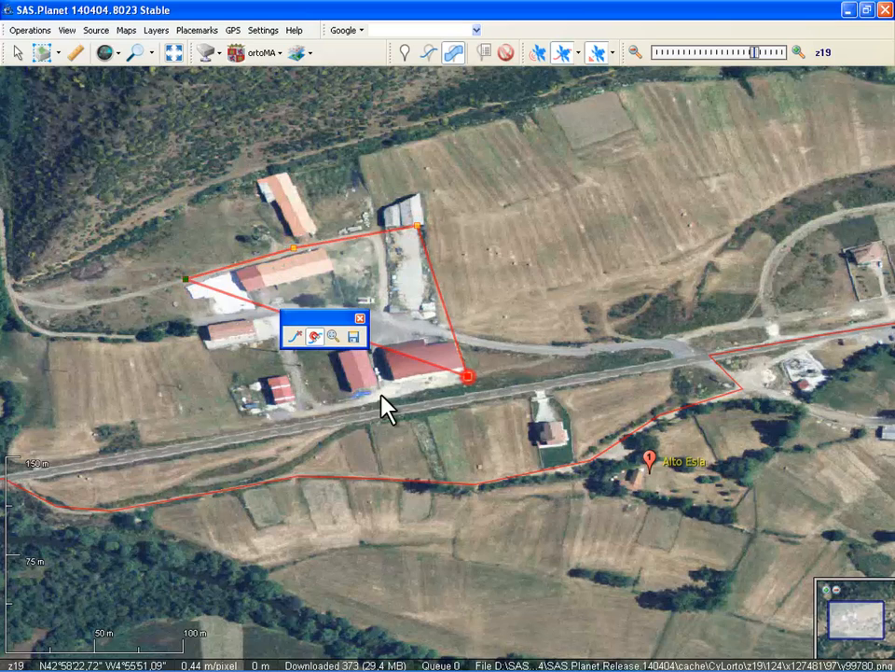
click(267, 419)
click(185, 279)
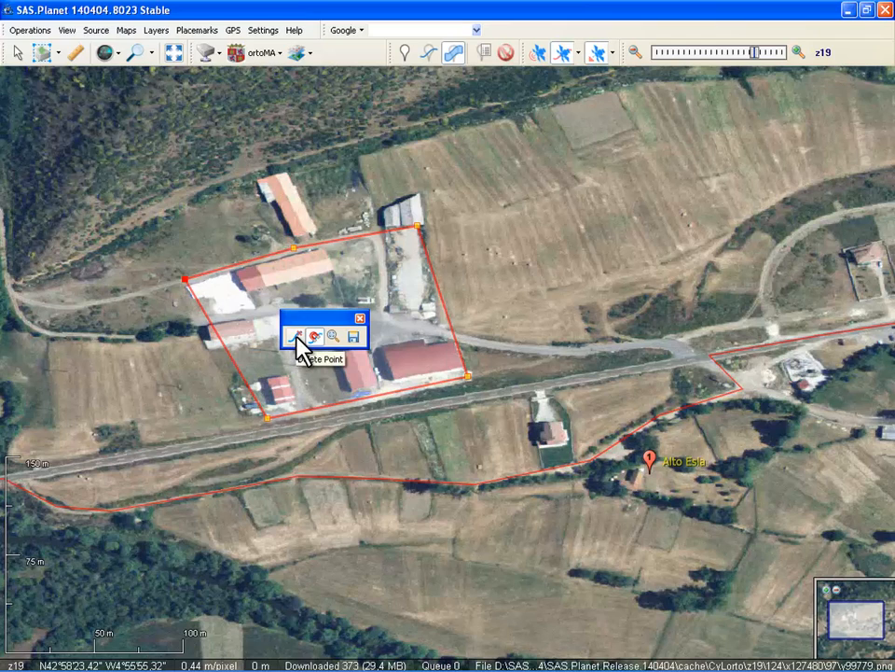
- Fit the polygon to the screen and add it to the database under a new category Poligonos
click(334, 337)
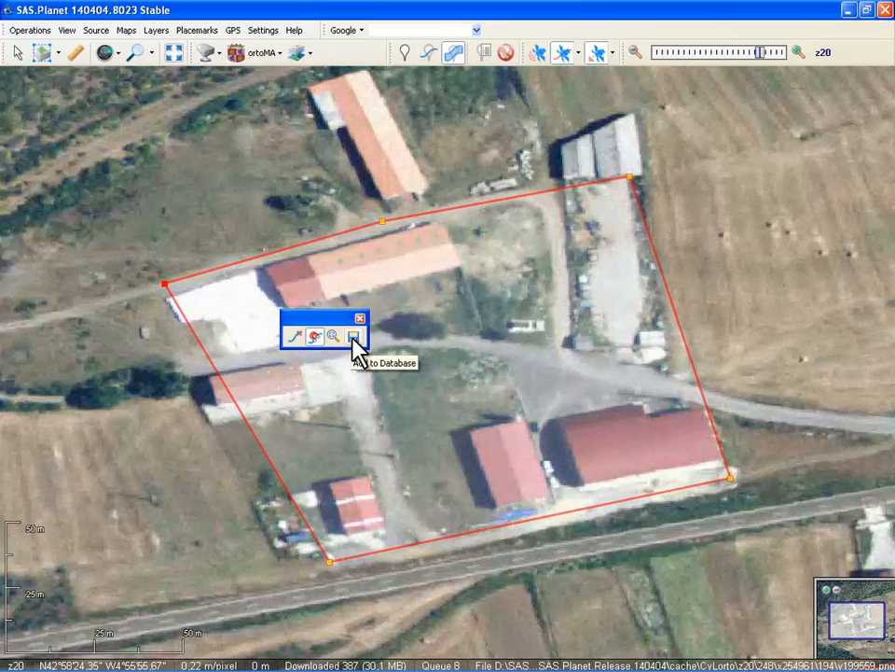
click(354, 338)
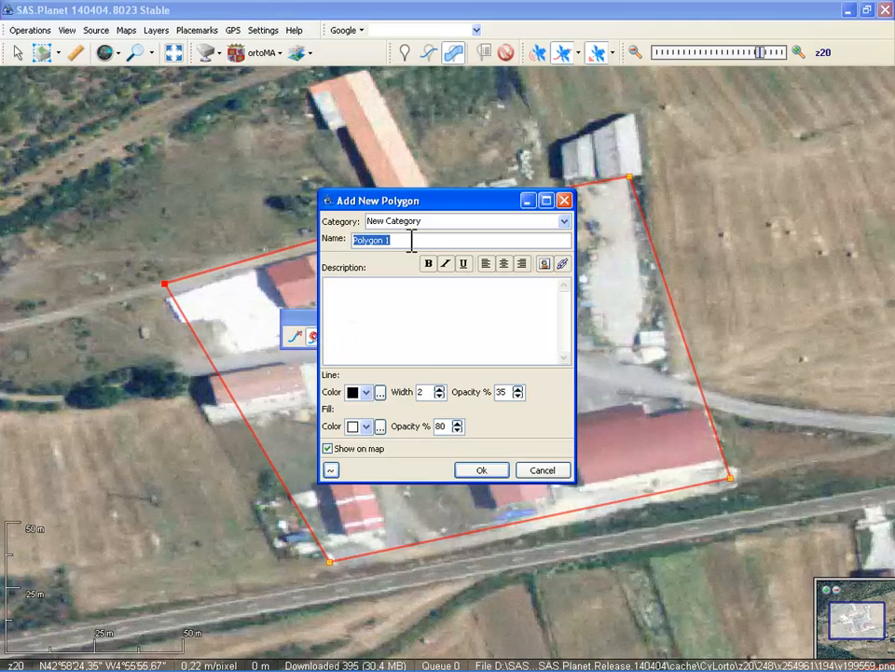
click(563, 222)
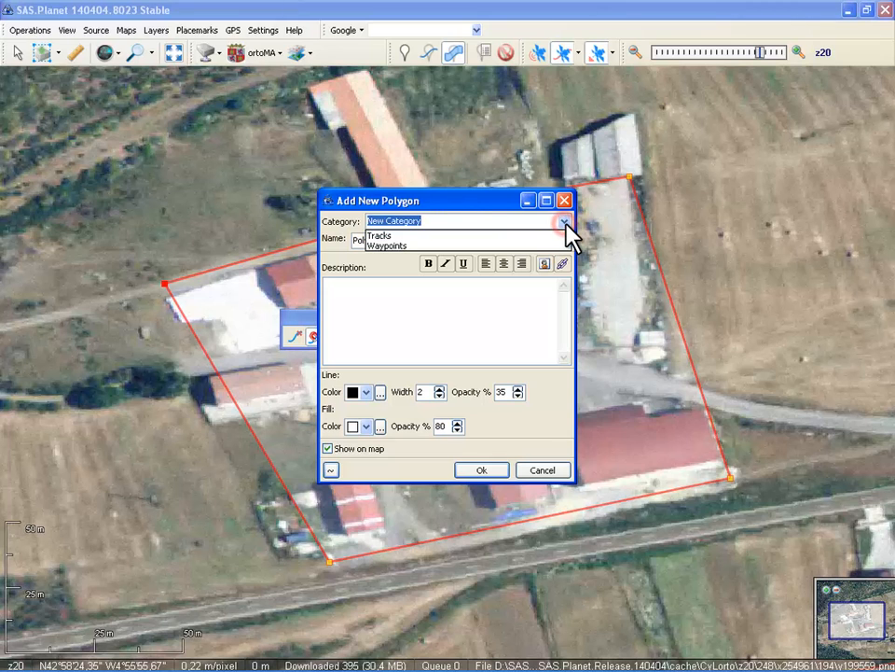
click(495, 221)
text(Pol)
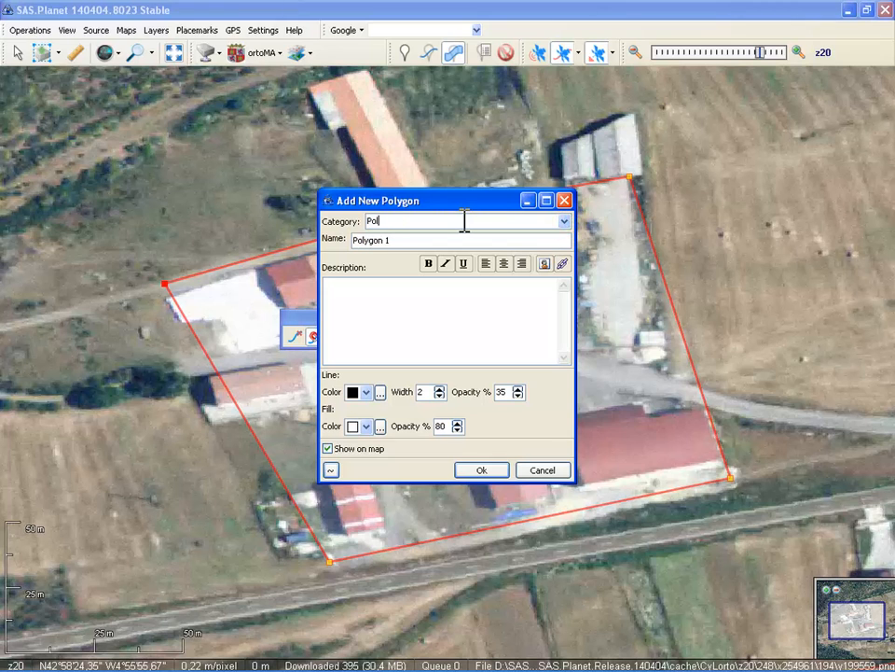
text(igonos)
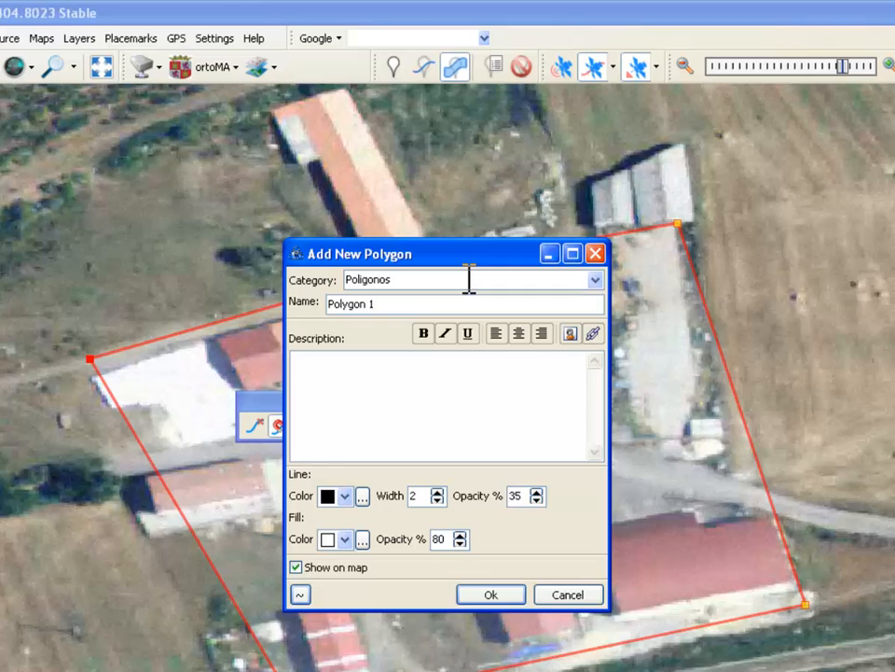
- Name the polygon Industrial, enter the description "Poligono industrial La Villa" and save it
drag(406, 304, 294, 304)
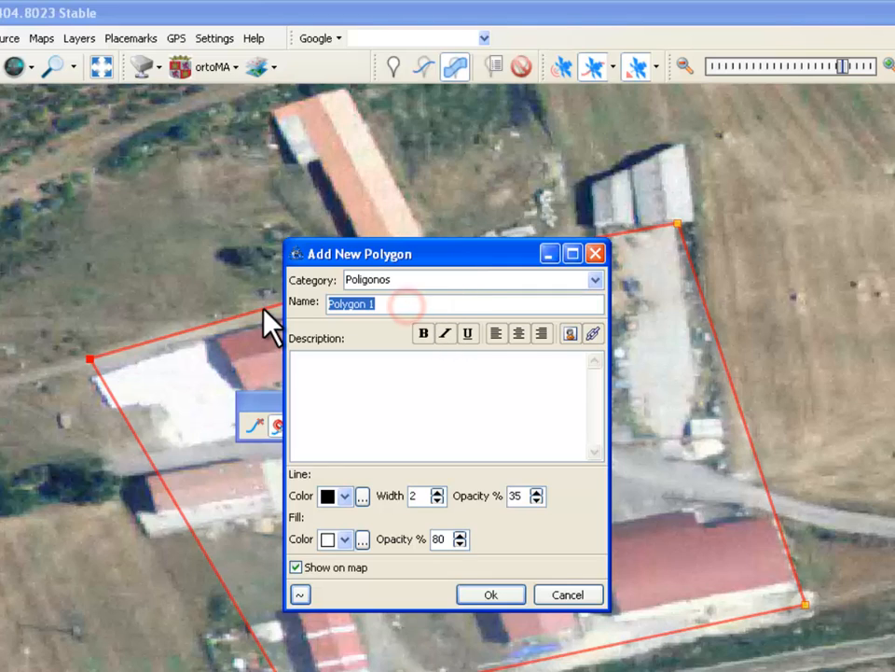
text(Industri)
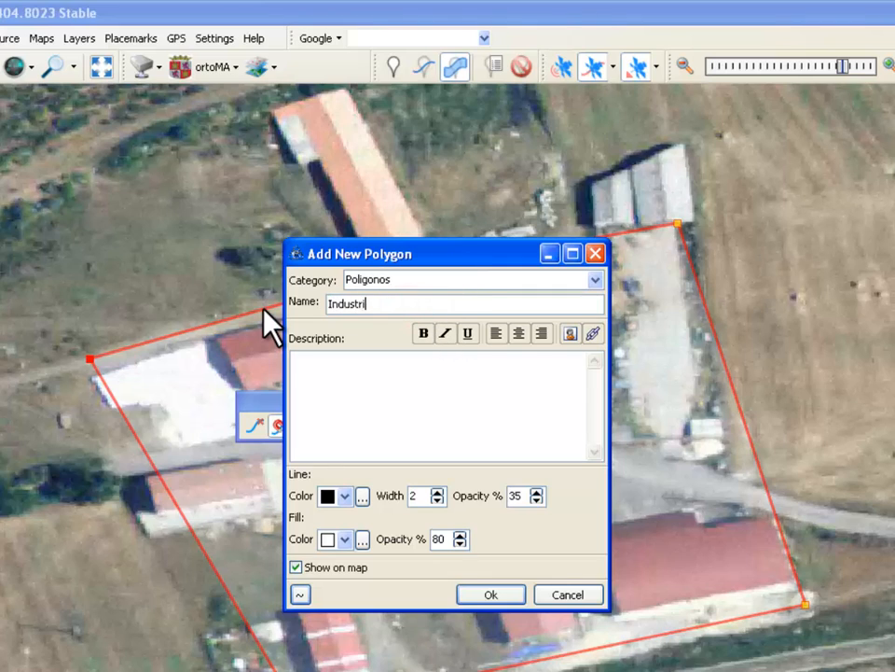
text(al)
click(359, 390)
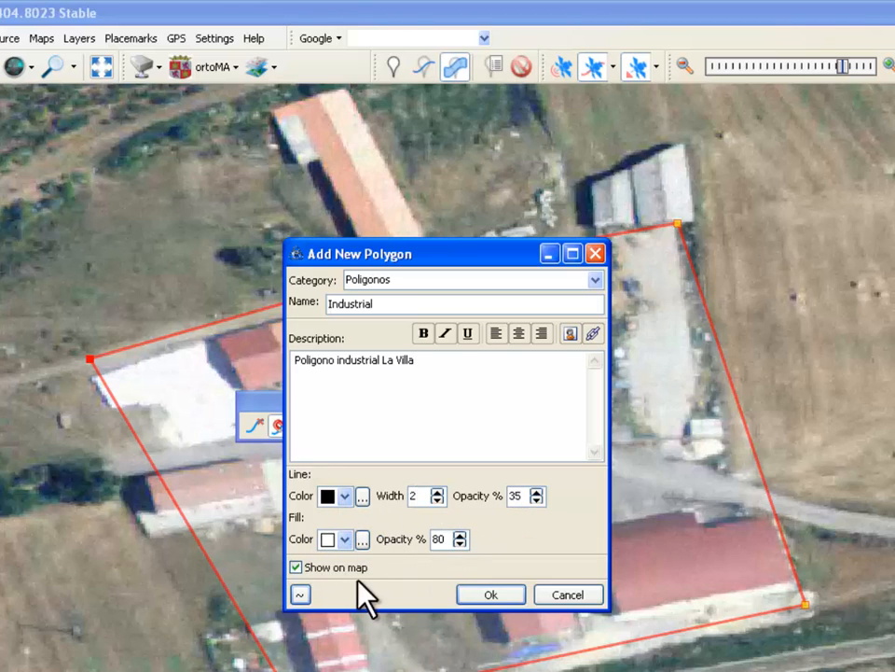
click(499, 597)
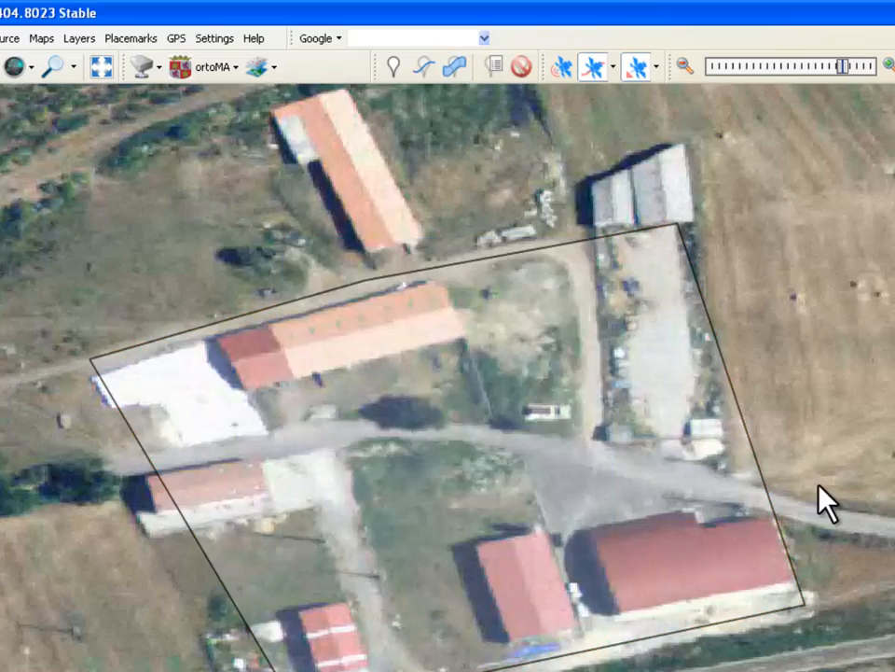
- View the Industrial polygon's description from the map and close it
scroll(820, 500, down, 1)
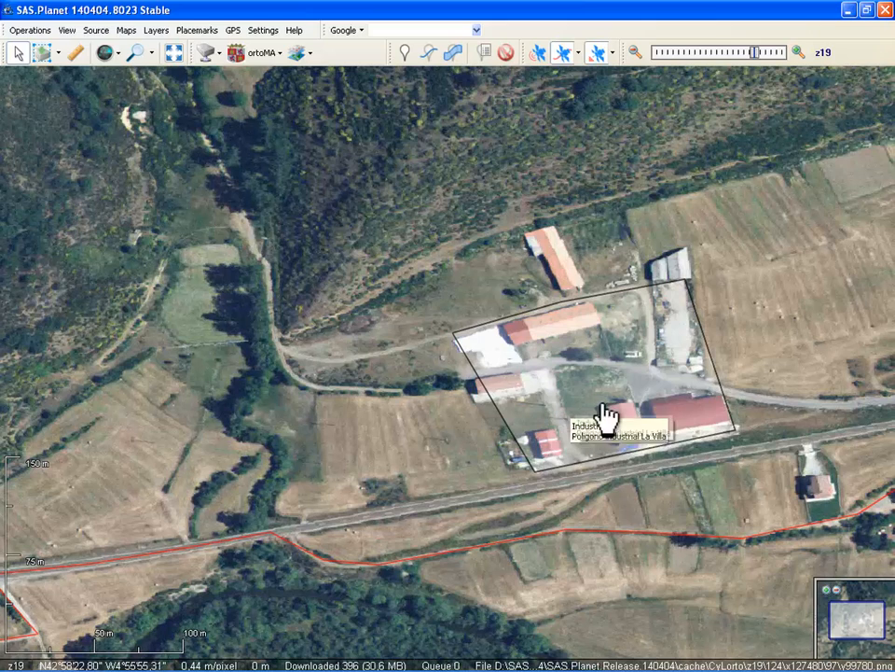
click(497, 323)
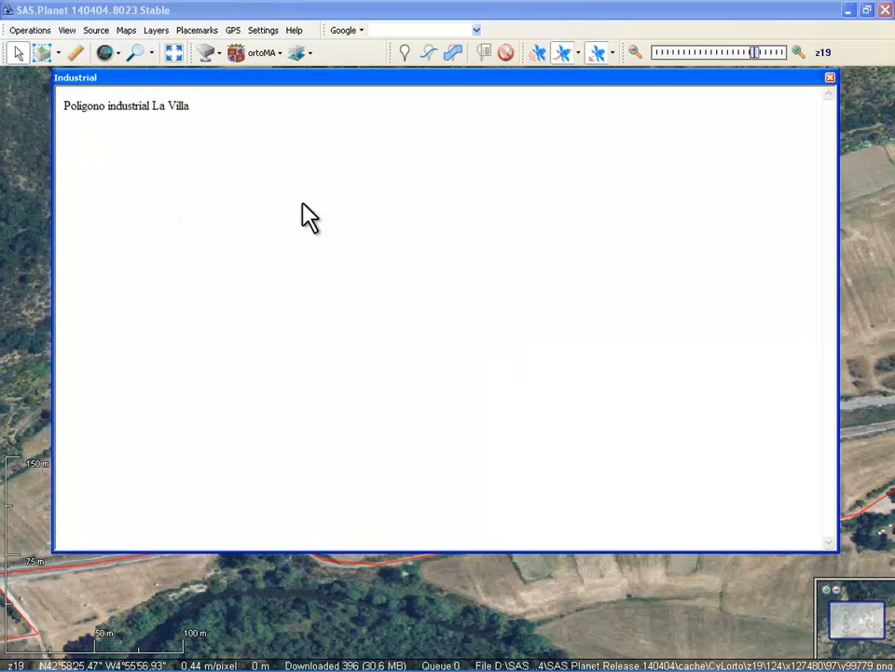
click(830, 78)
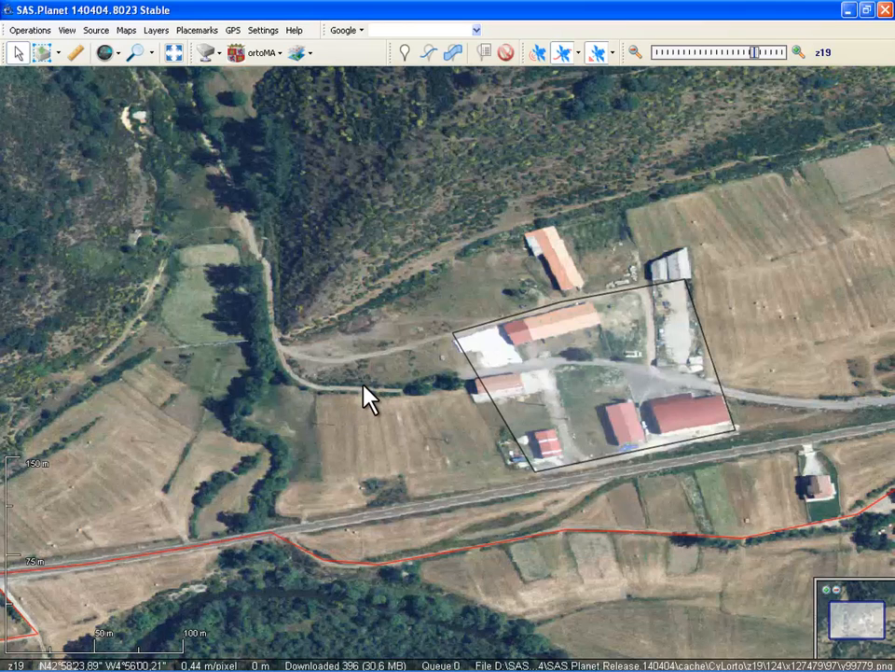
- Compare the context options offered for empty map, the Alto Esla placemark and the Industrial polygon
right_click(220, 347)
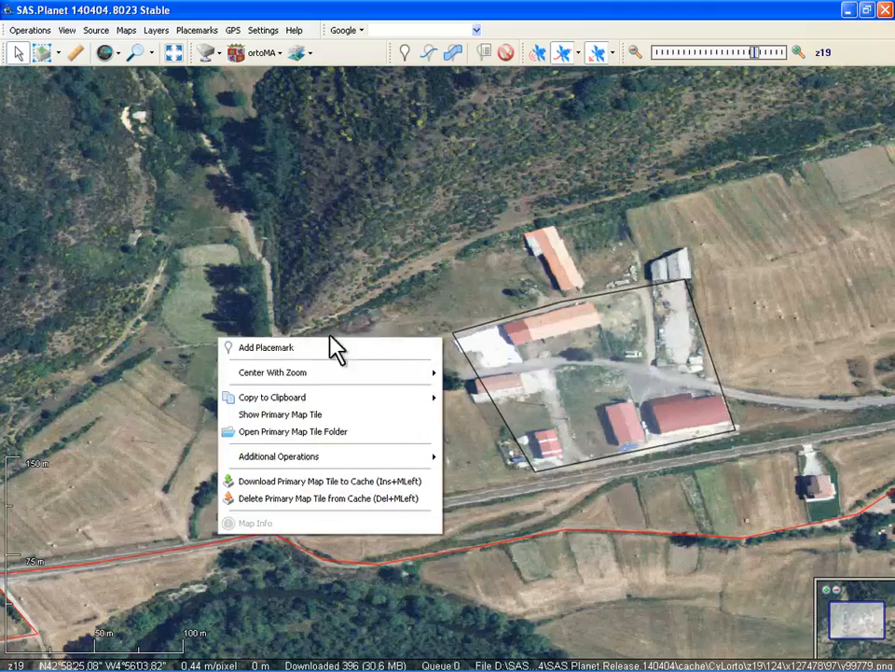
click(336, 348)
drag(372, 326, 177, 296)
scroll(391, 366, down, 2)
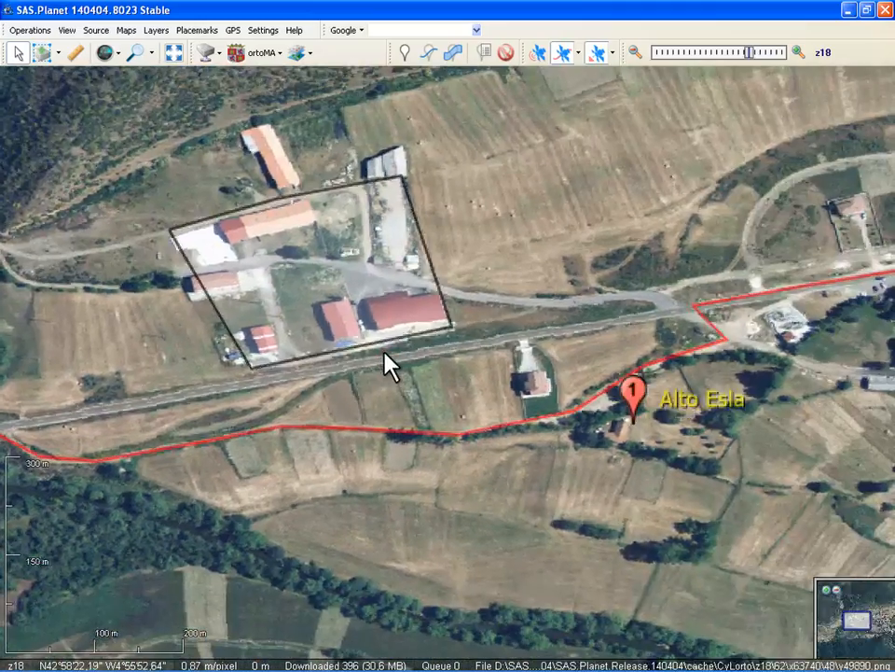
scroll(391, 368, down, 1)
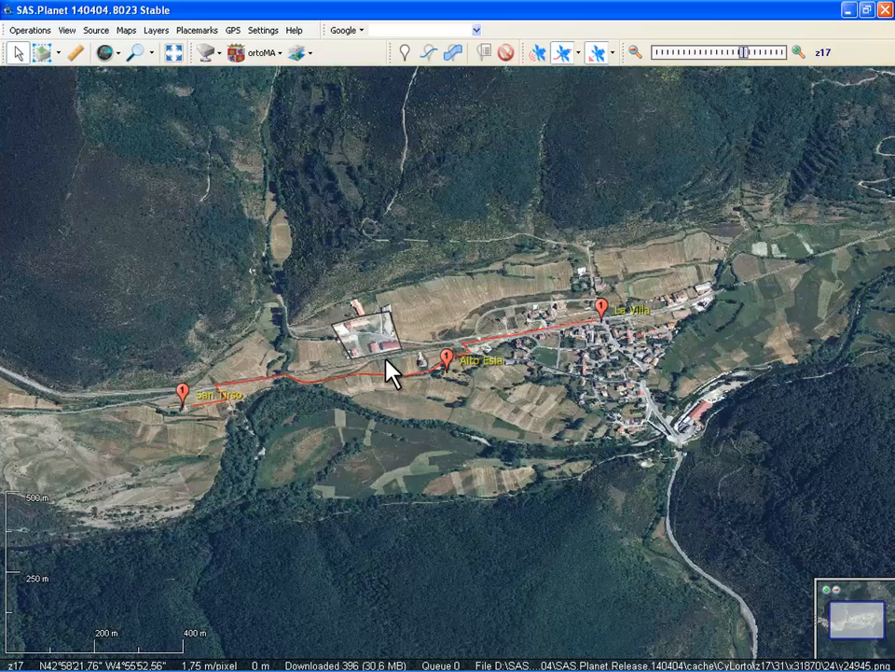
scroll(392, 370, up, 2)
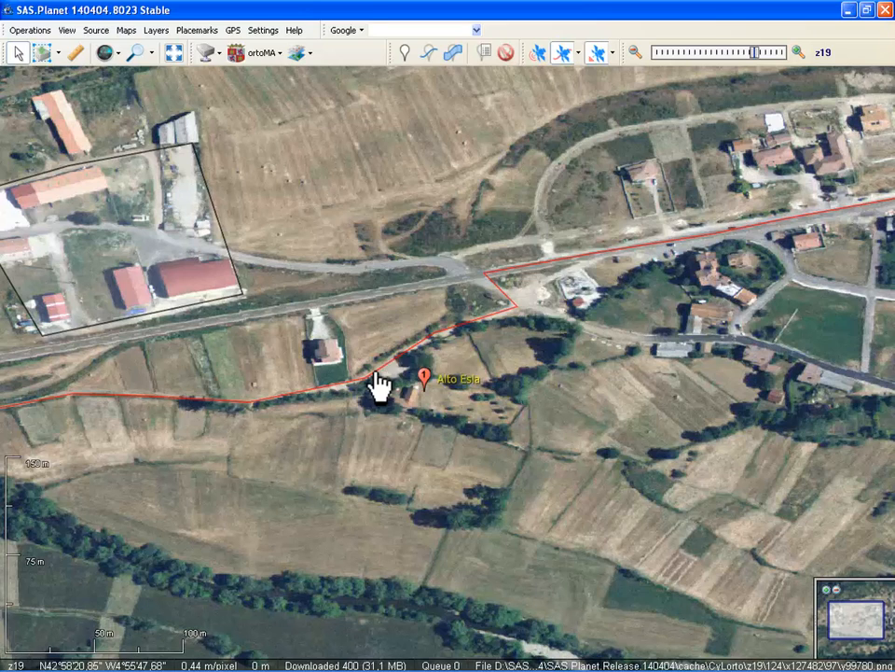
right_click(376, 383)
right_click(426, 392)
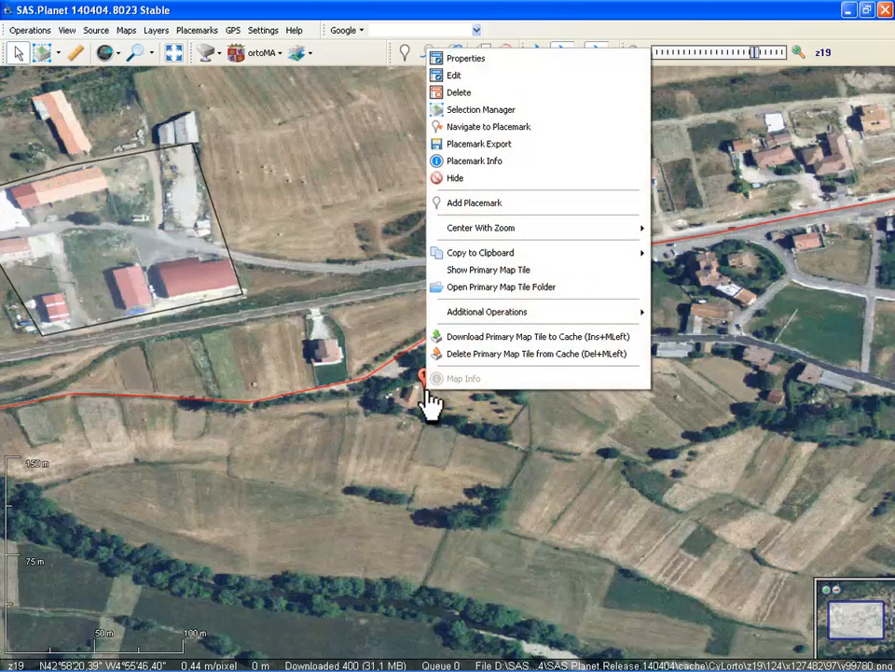
right_click(156, 235)
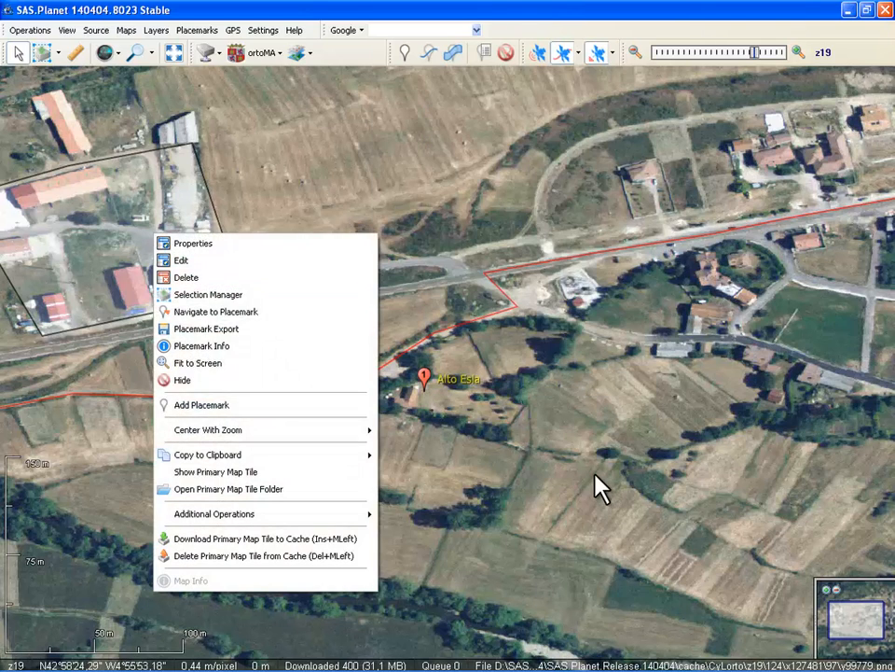
click(594, 473)
- Review the properties of the Alto Esla placemark and close them without saving
right_click(426, 396)
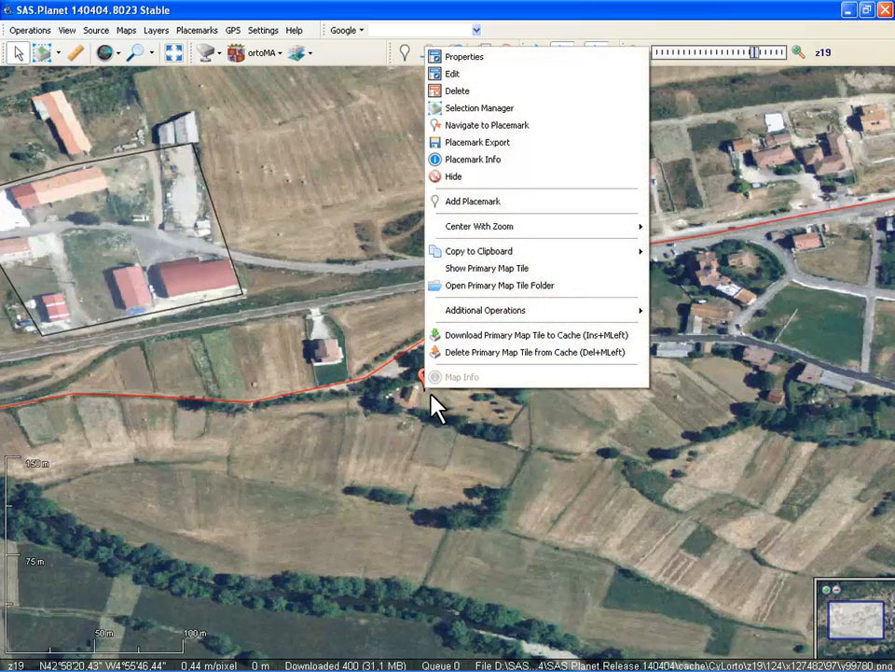
click(464, 58)
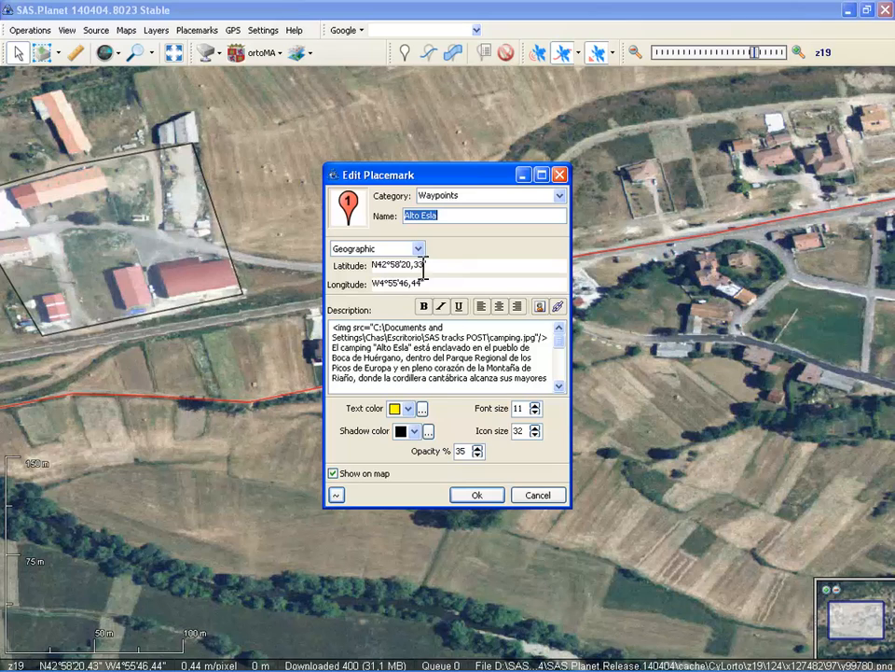
click(532, 496)
- Edit the Alto Esla placemark, relocate it to the field east of the campsite and save it
right_click(428, 396)
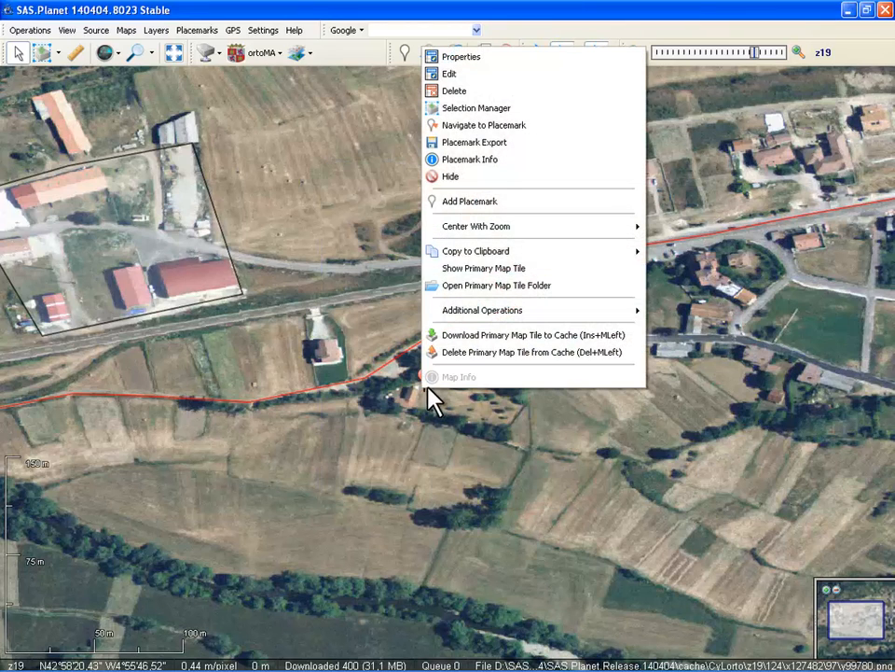
click(450, 76)
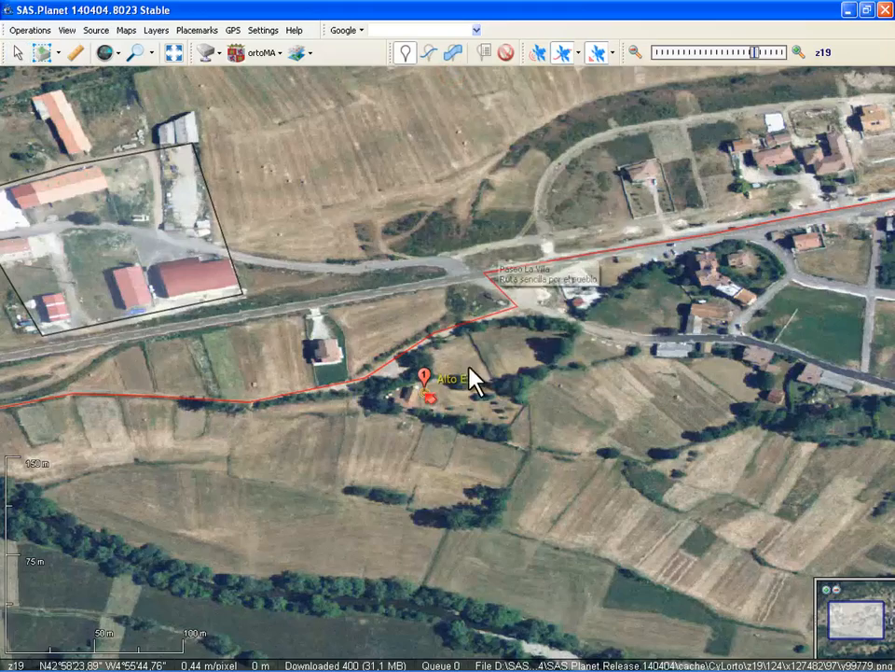
mouse_move(431, 399)
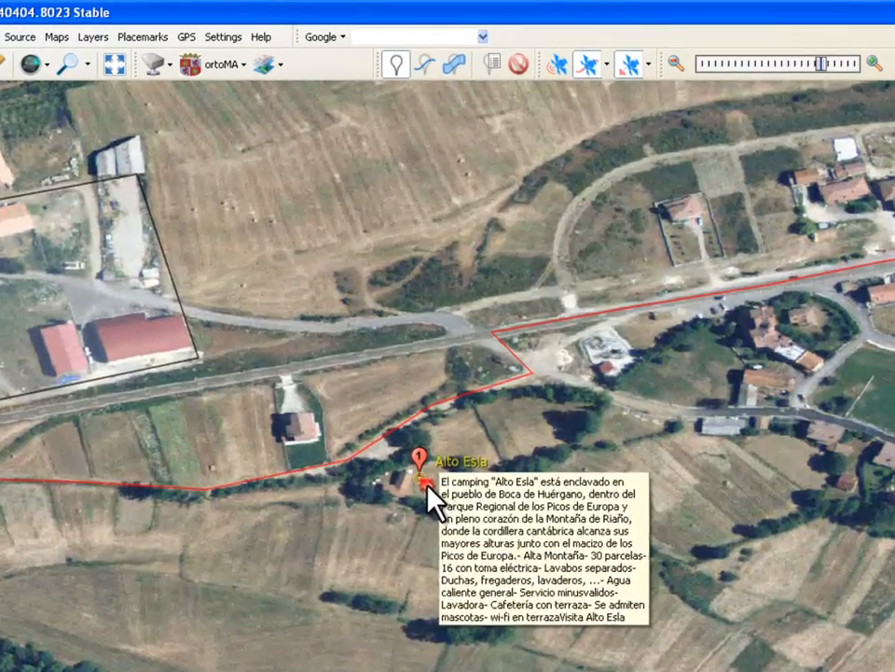
click(571, 480)
click(504, 600)
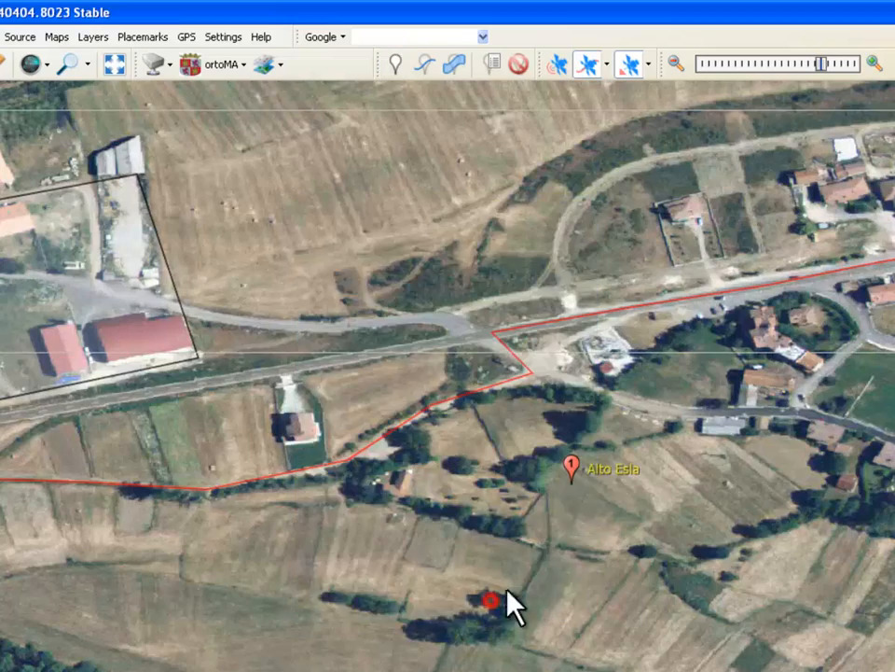
click(573, 480)
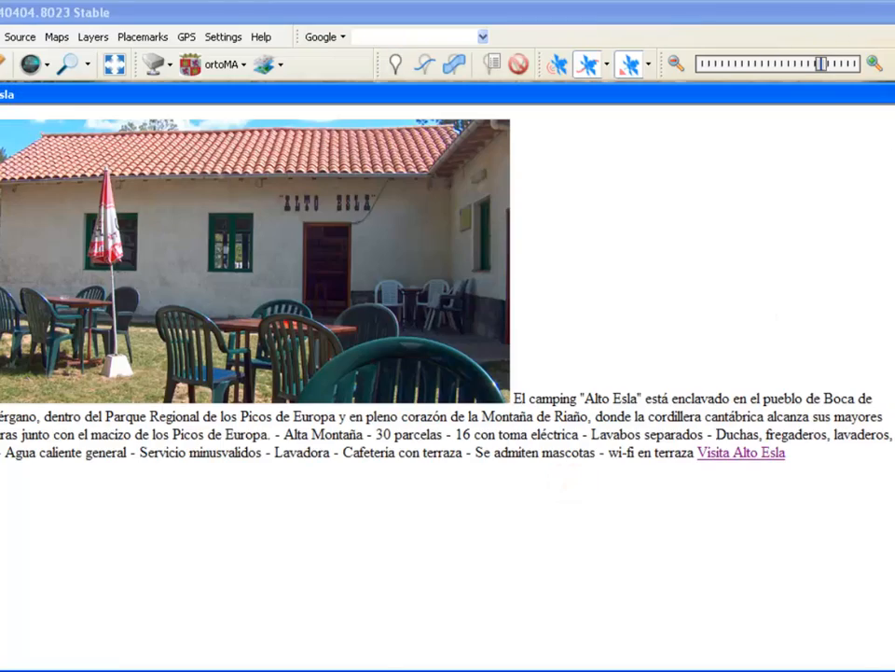
key(Escape)
- Move the Alto Esla placemark back onto the campsite building and save it
right_click(571, 489)
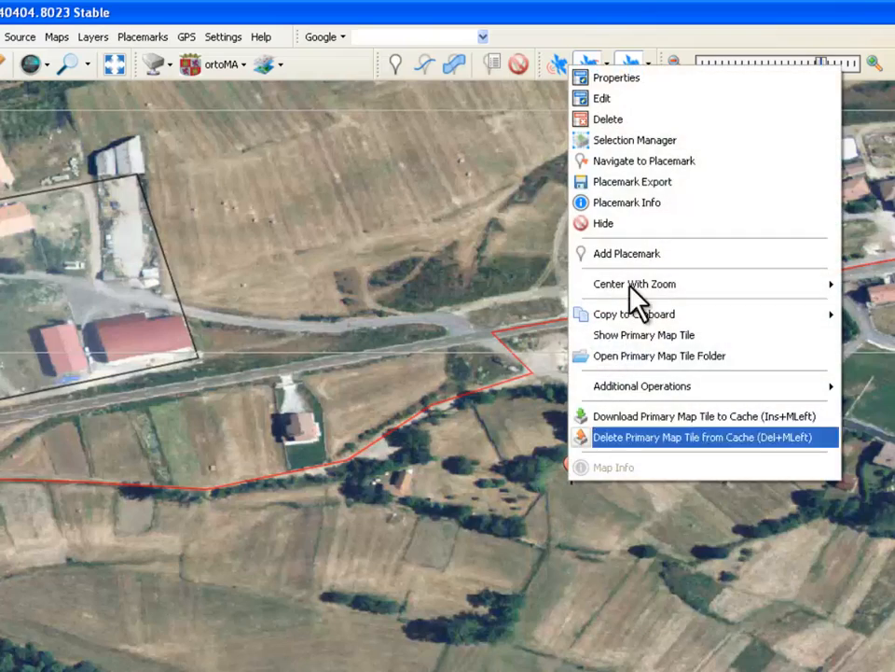
click(635, 97)
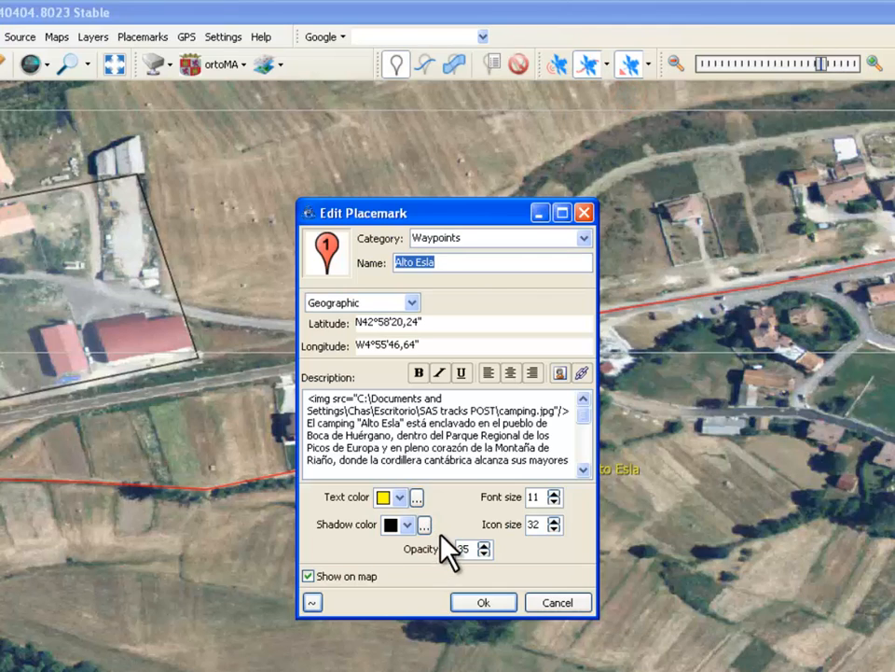
click(481, 603)
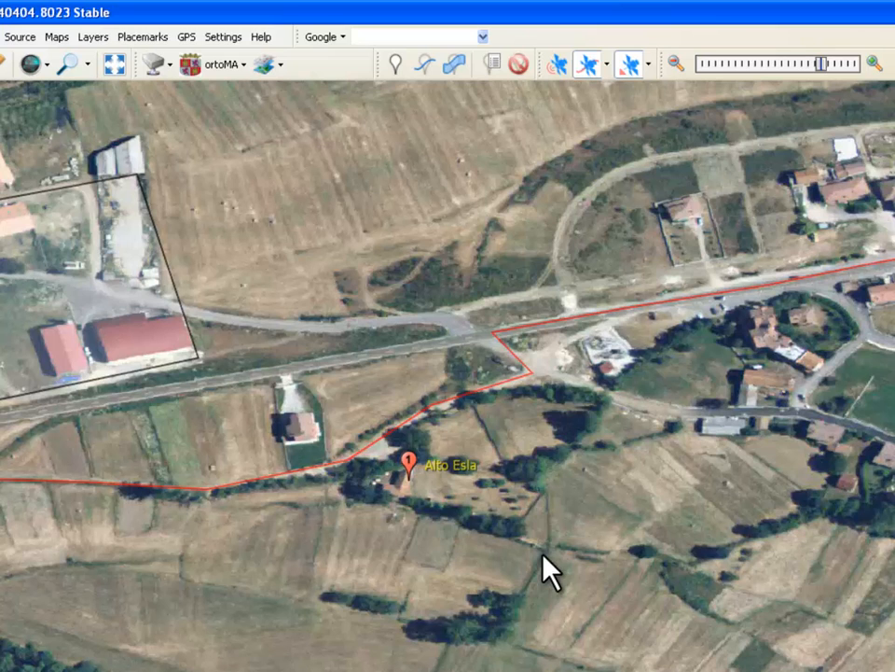
- Create a selection with a 500 m radius around the Alto Esla placemark and inspect its extent on the map
right_click(409, 479)
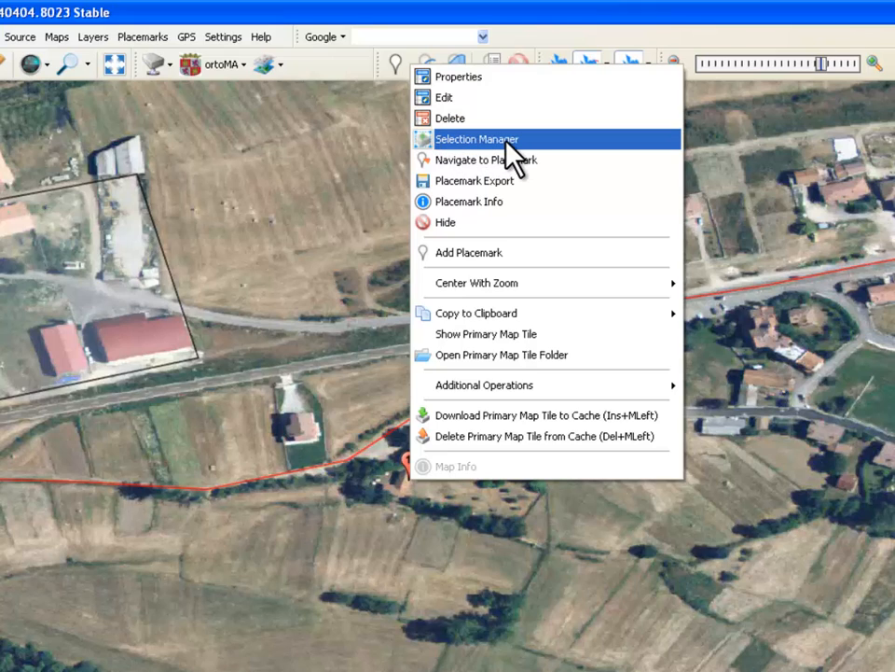
click(506, 142)
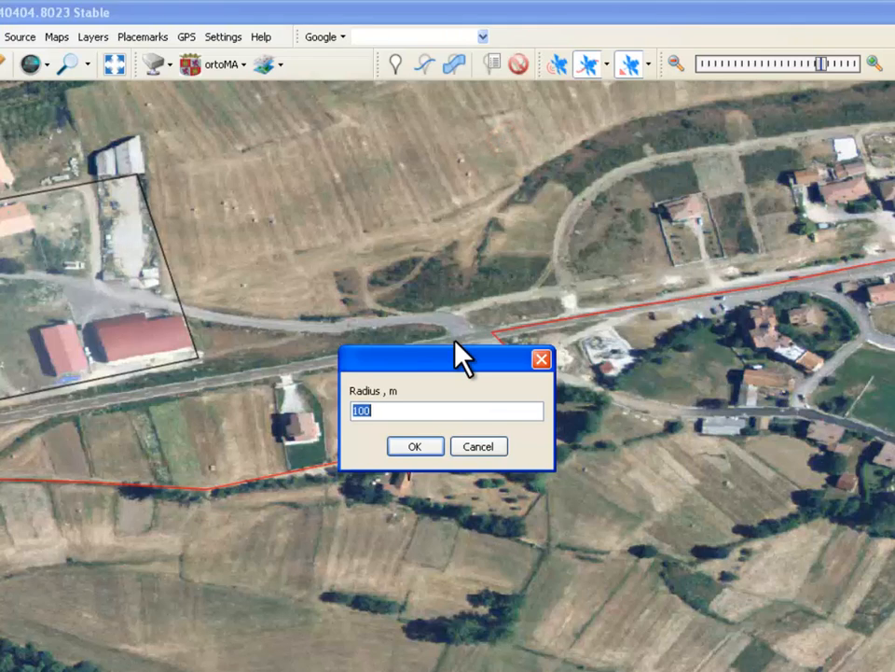
text(500)
click(417, 444)
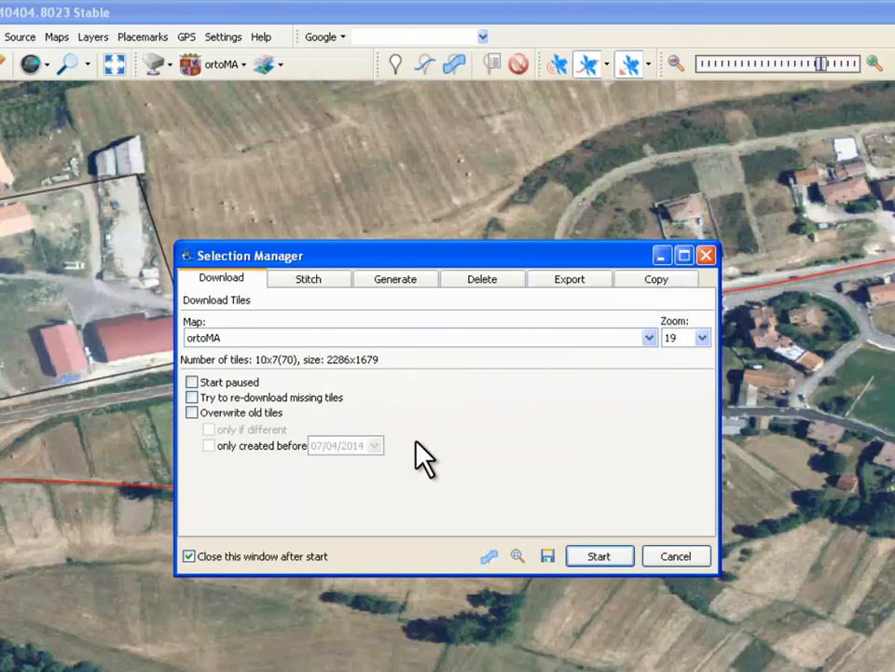
drag(408, 260, 423, 420)
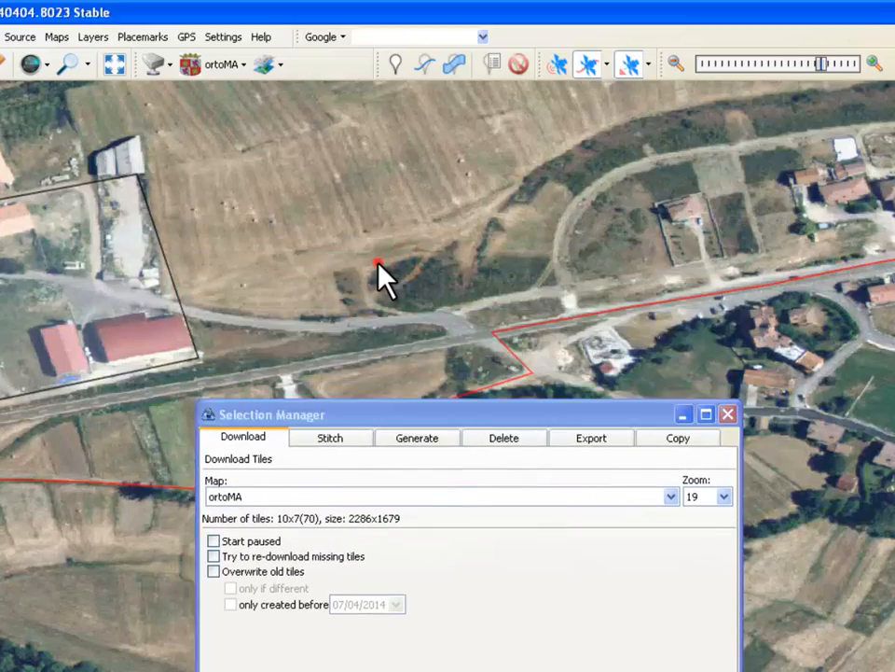
scroll(377, 258, down, 1)
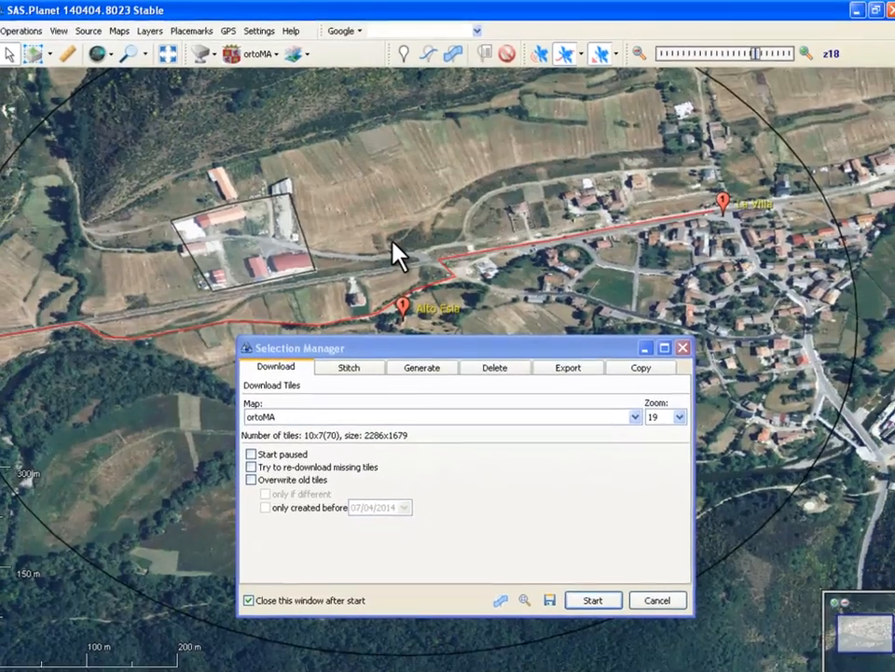
scroll(397, 251, down, 1)
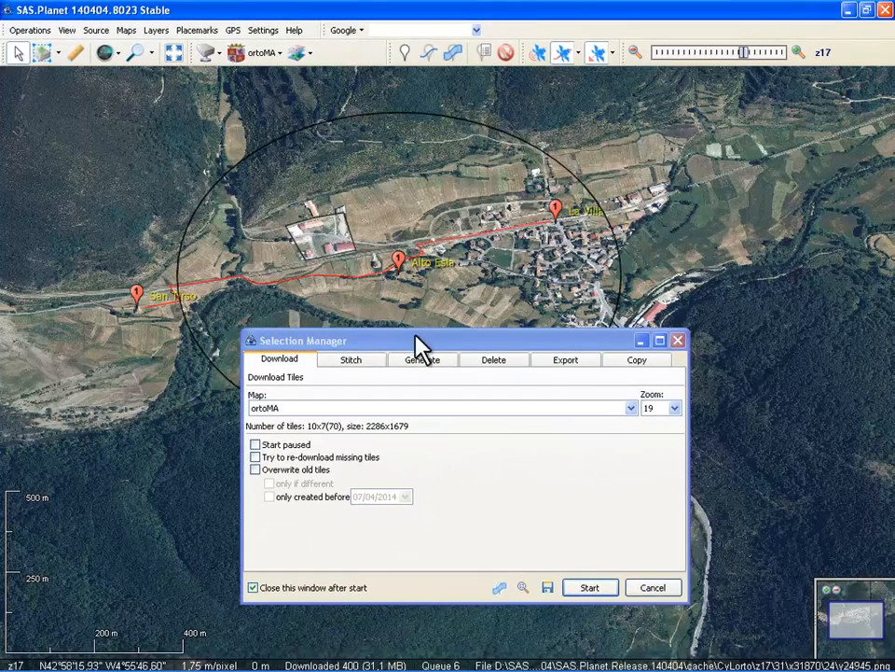
drag(430, 352, 369, 285)
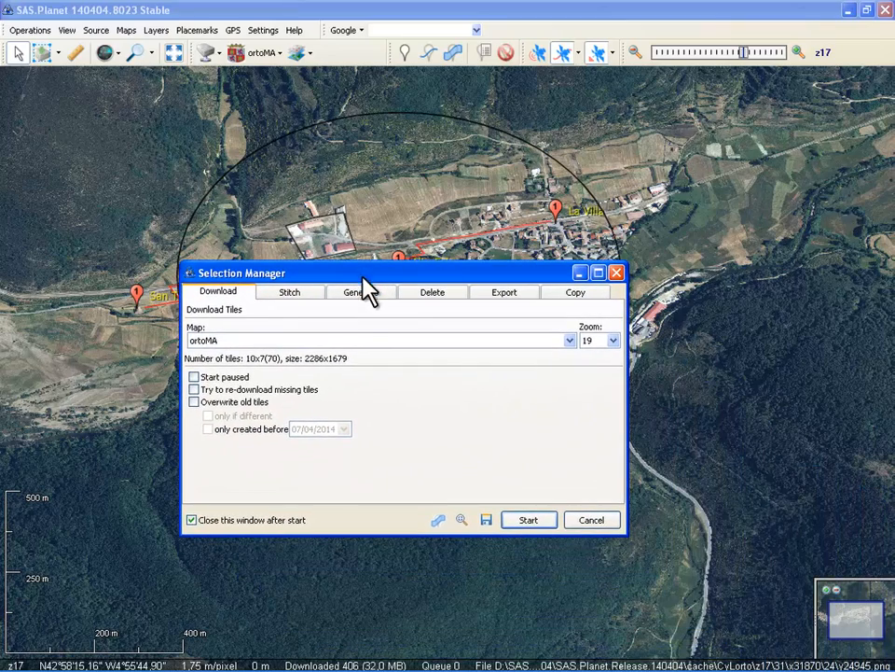
- Enable re-downloading missing tiles and overwriting old tiles for the ortoMA download, and view the export options
click(195, 403)
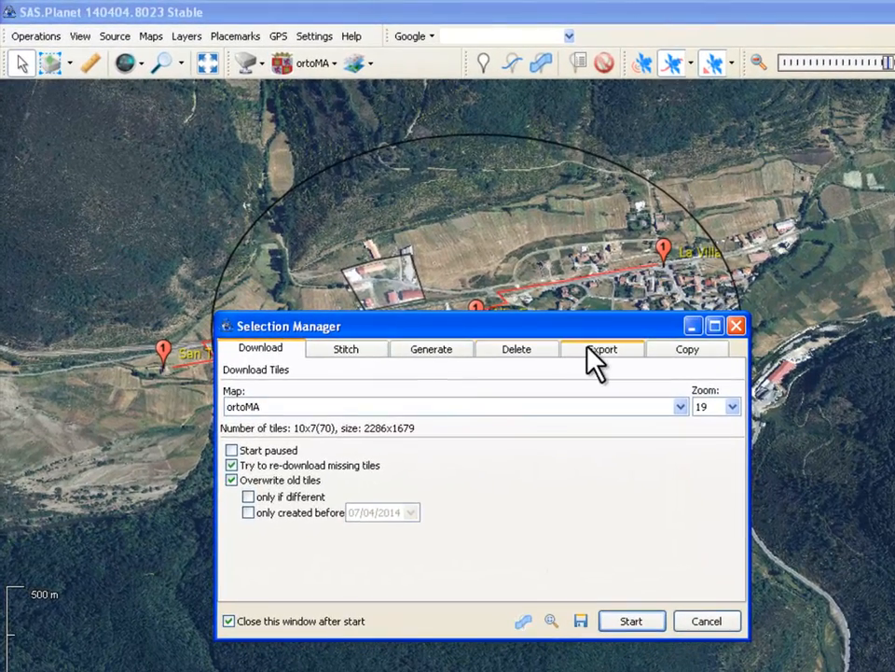
click(500, 294)
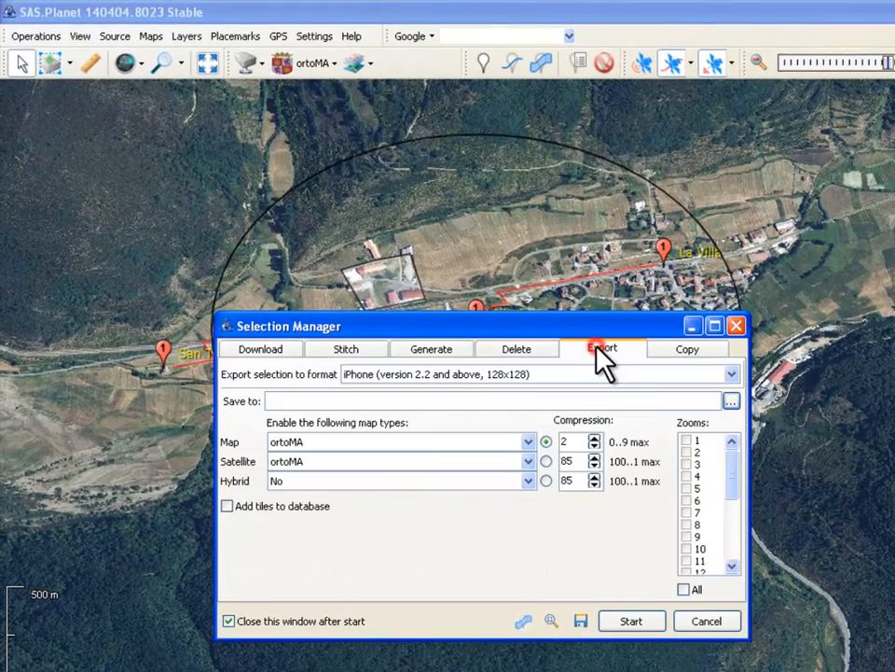
- Stitch the ortoMA selection at zoom 19 into the ECW file circulo.ecw in the SAS tracks POST folder
click(360, 346)
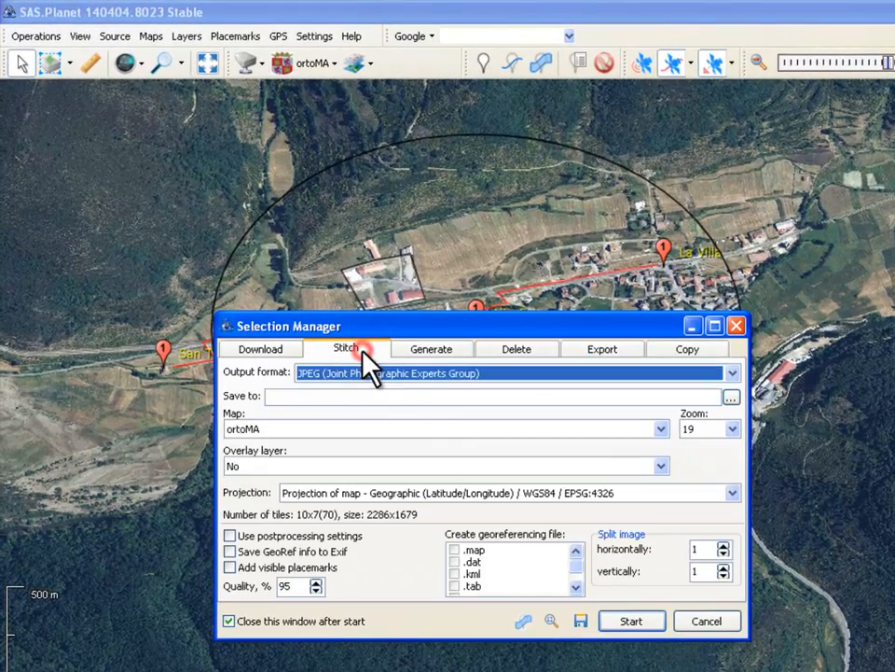
click(731, 373)
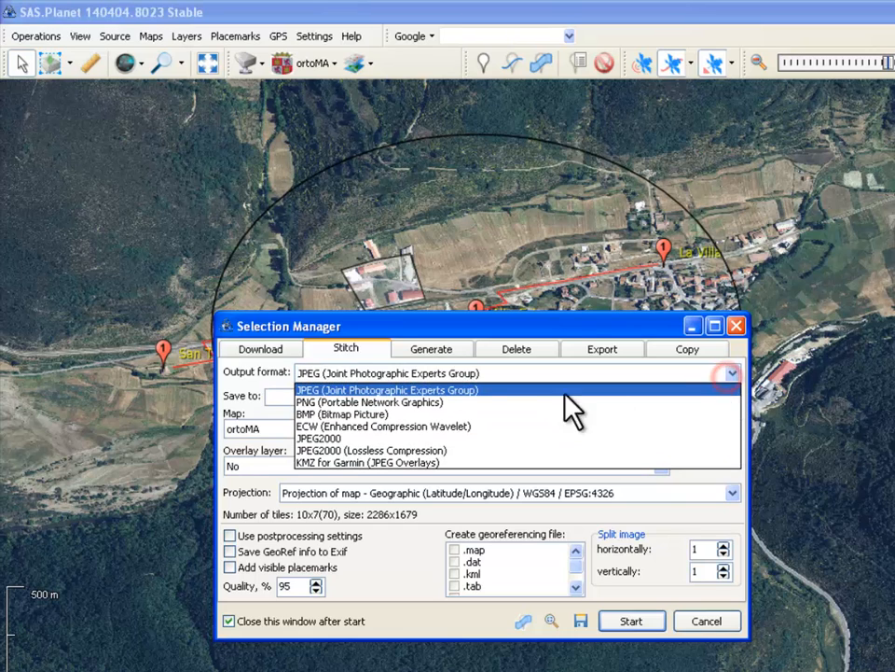
click(390, 426)
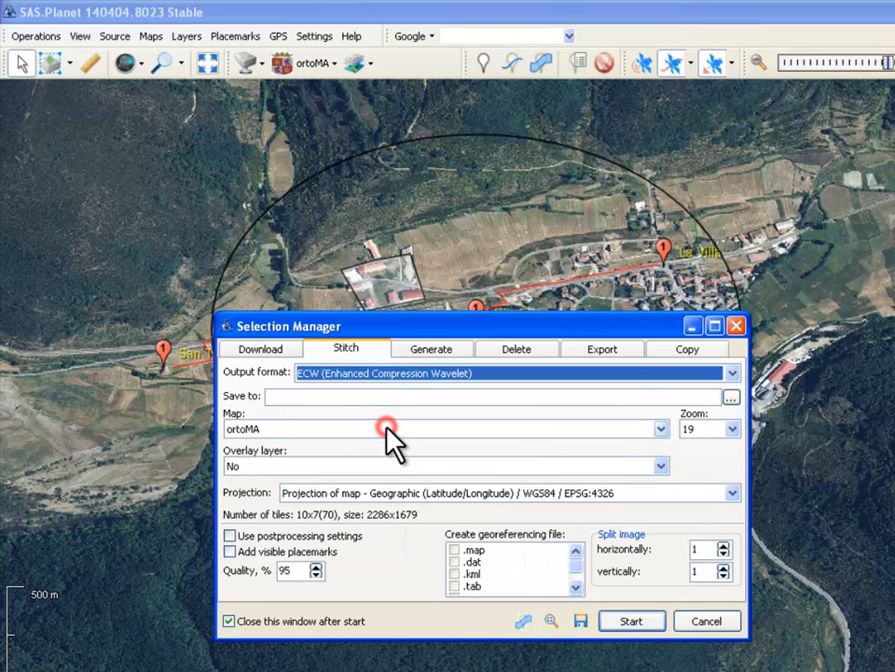
click(729, 395)
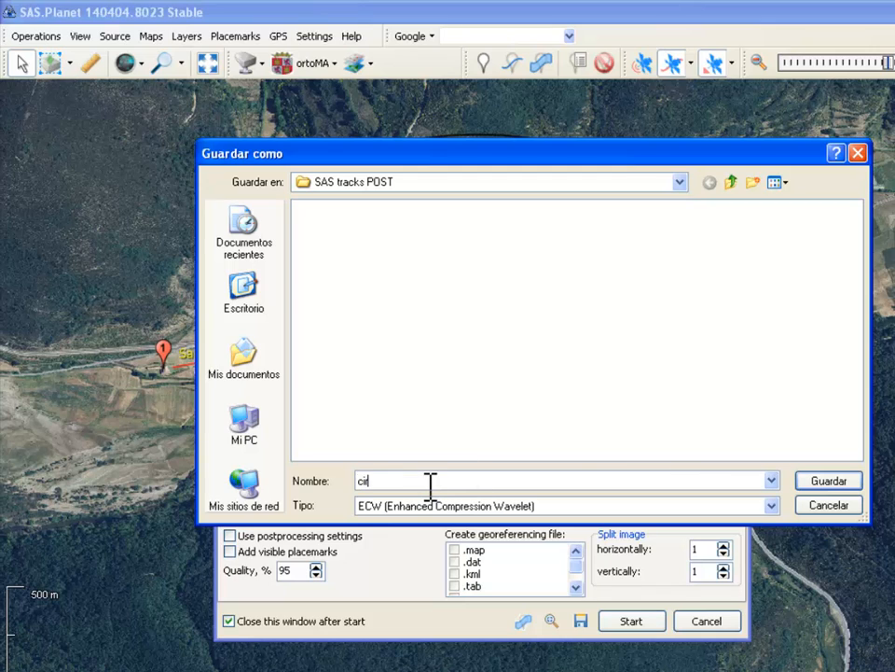
click(820, 481)
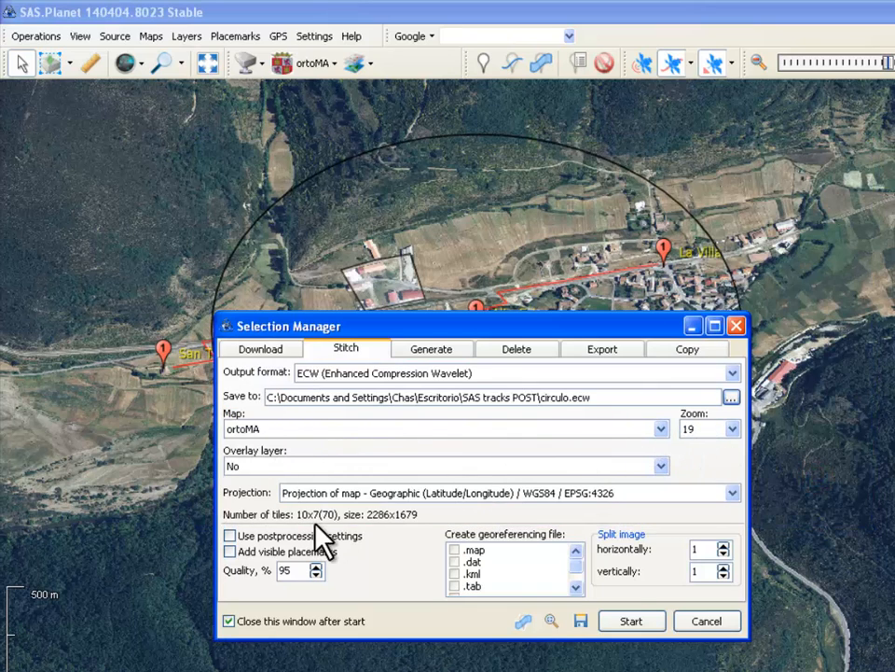
click(617, 619)
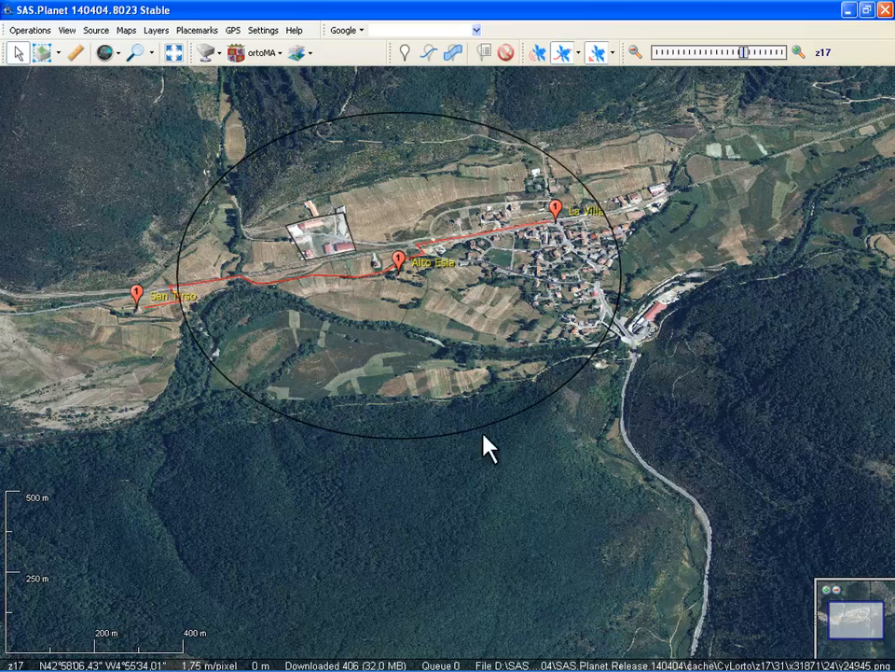
- Open circulo.ecw from the SAS tracks POST folder in Global Mapper and inspect the stitched image
click(411, 666)
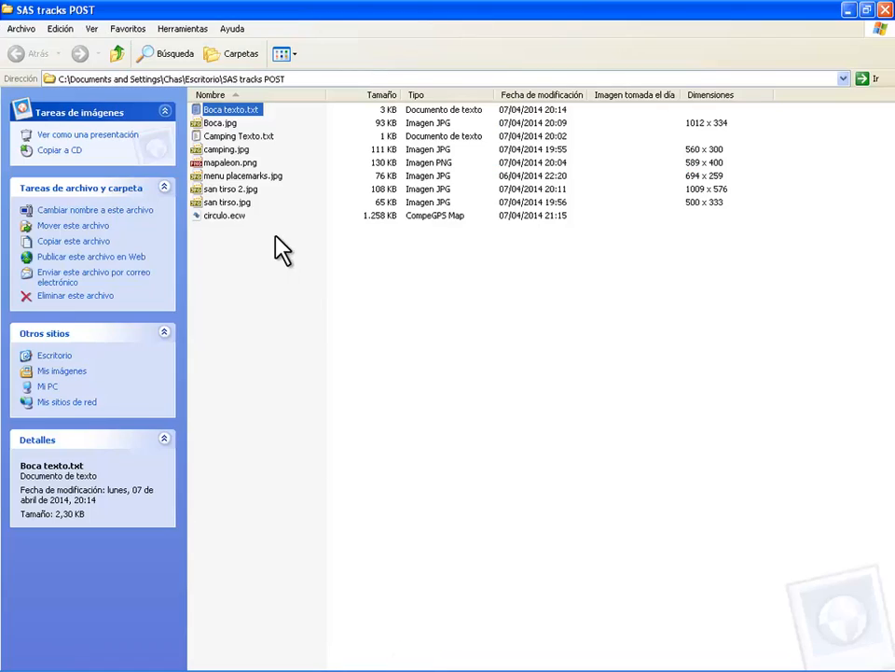
drag(216, 217, 304, 322)
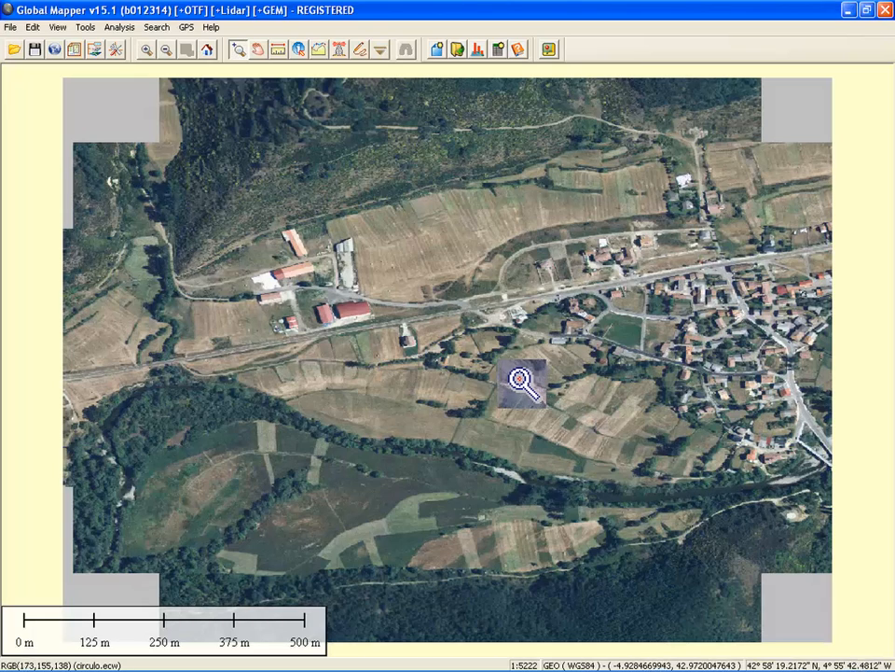
scroll(508, 373, down, 1)
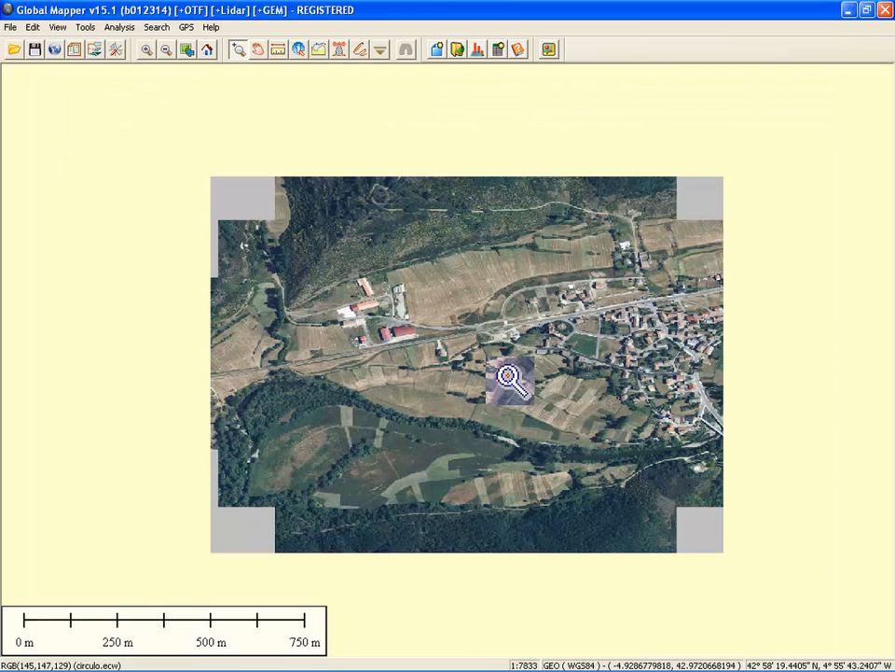
scroll(508, 377, up, 1)
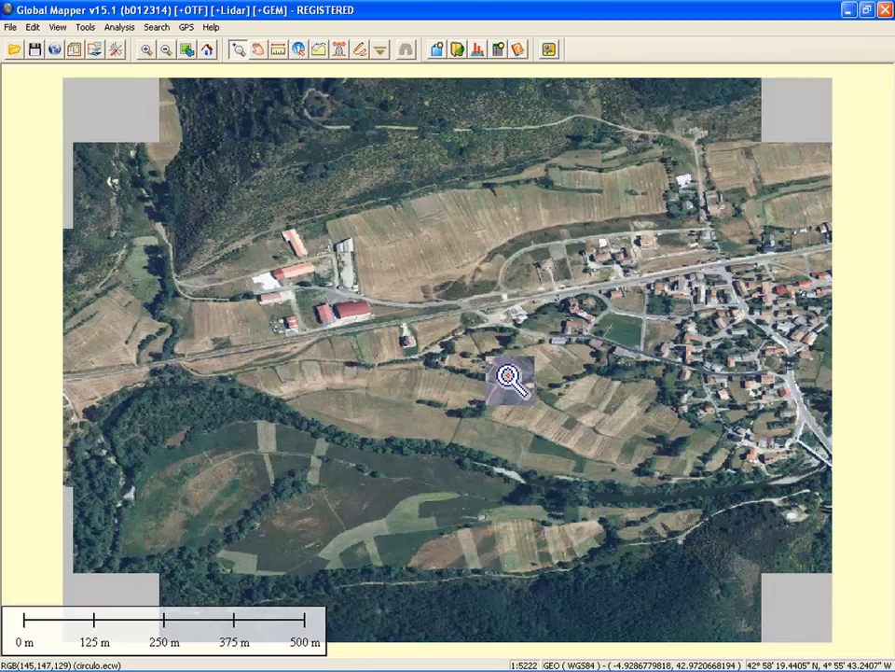
scroll(507, 377, up, 1)
scroll(507, 377, down, 1)
- Switch back to SAS.Planet, create a selection with a 100 m radius along the Paseo La Villa path and inspect its outline
key(alt+Tab)
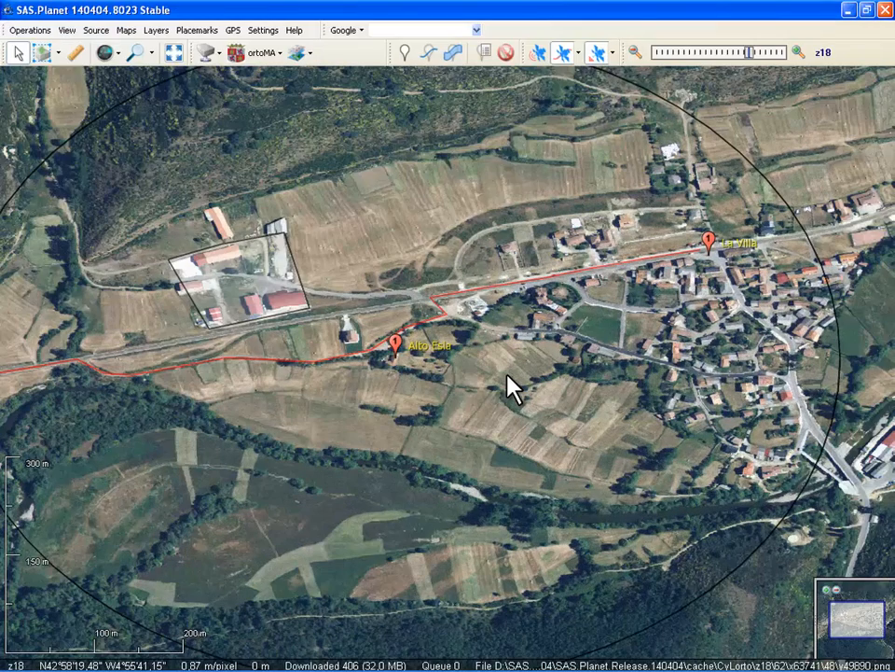
right_click(471, 303)
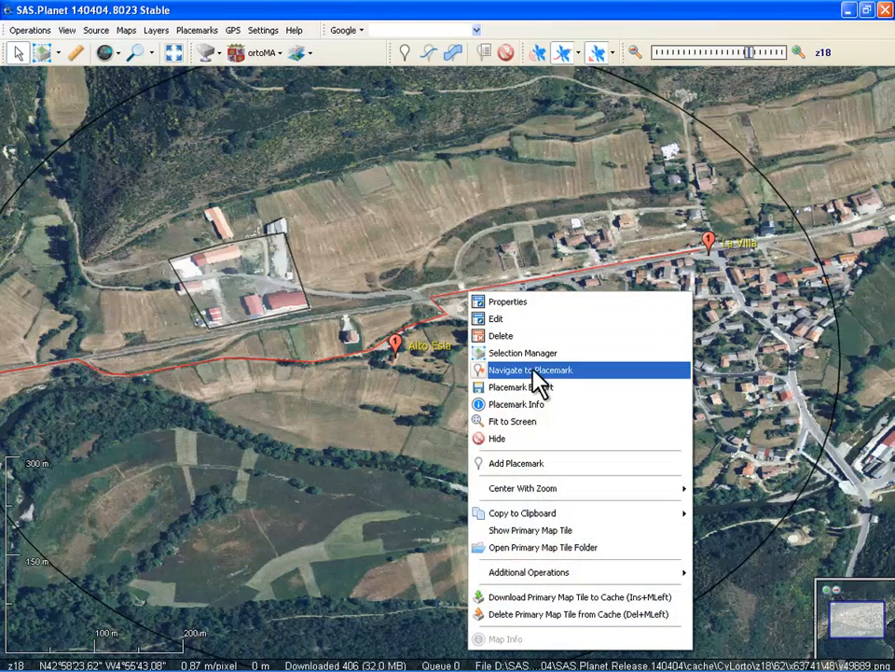
click(532, 360)
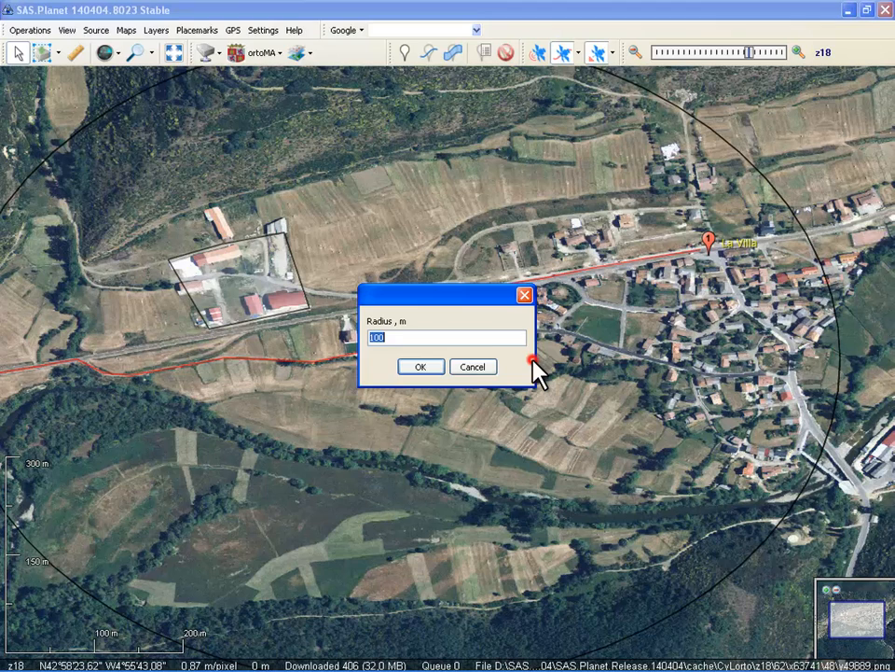
click(426, 367)
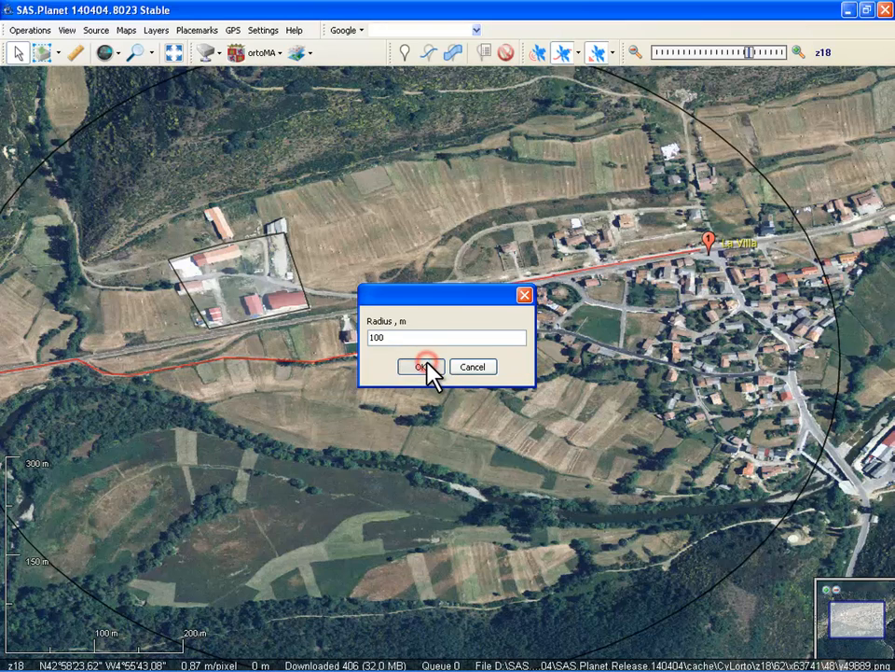
click(585, 522)
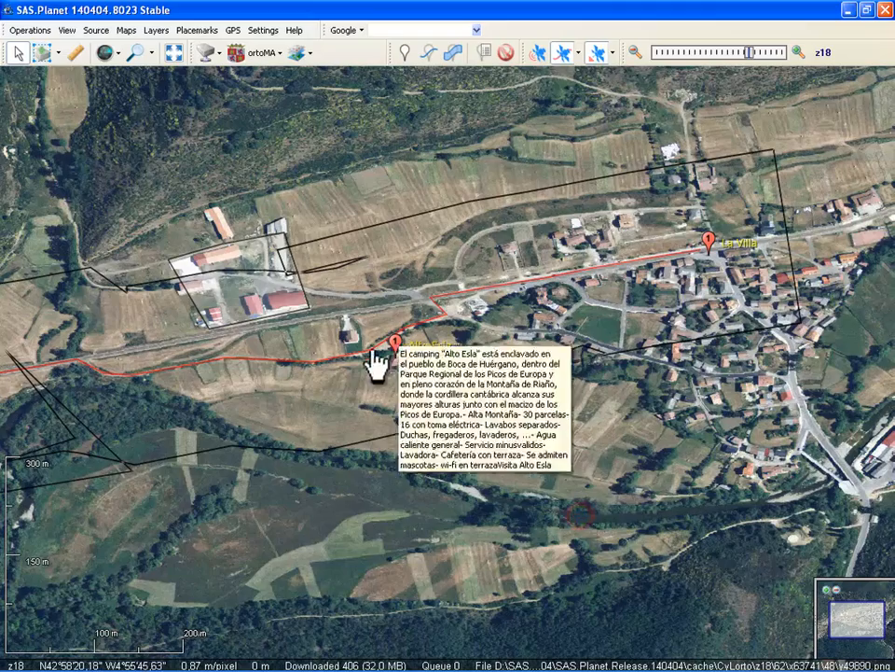
scroll(519, 369, down, 1)
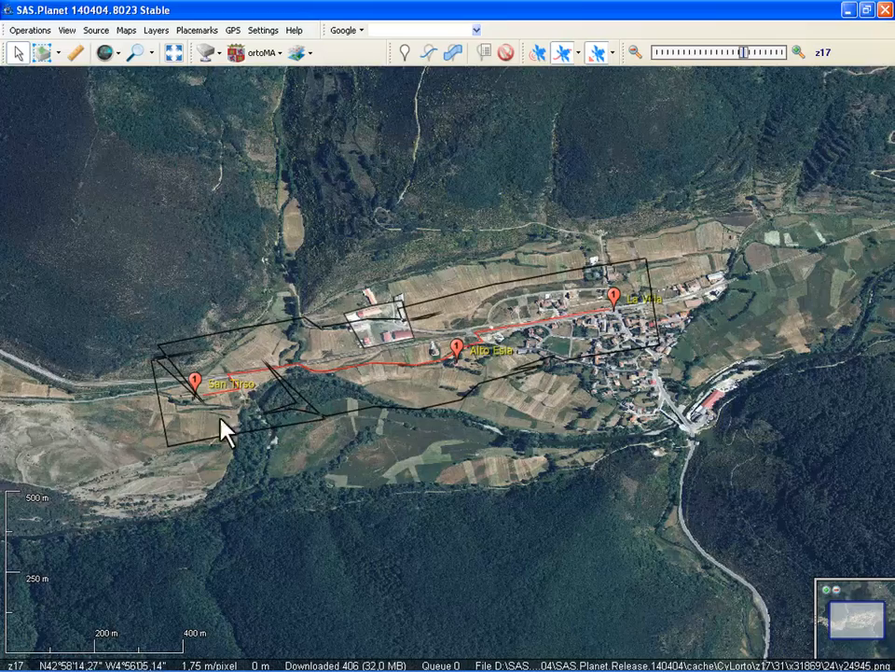
scroll(408, 399, up, 1)
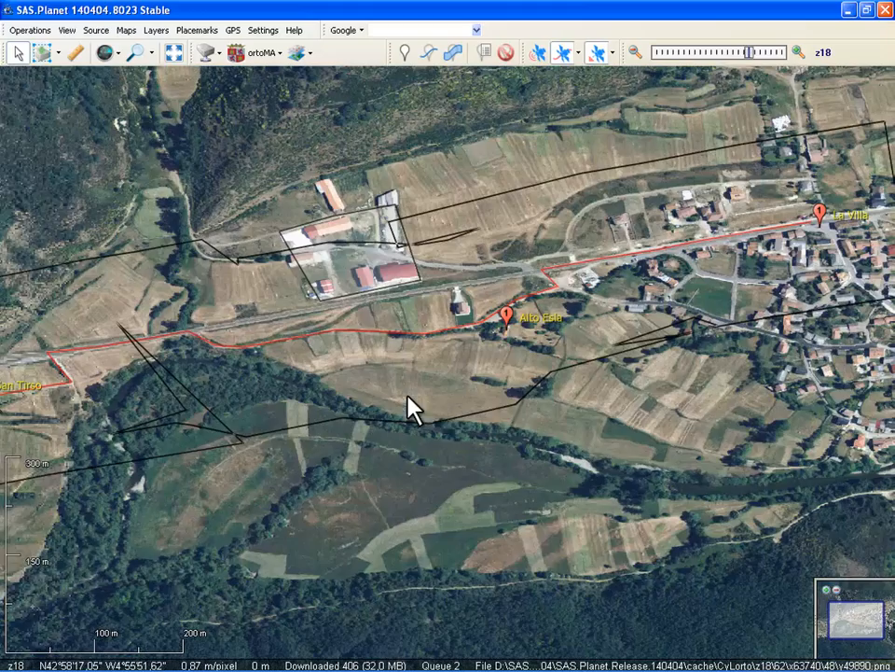
- Examine the file type choice for exporting the Alto Esla placemark and cancel the export
right_click(506, 324)
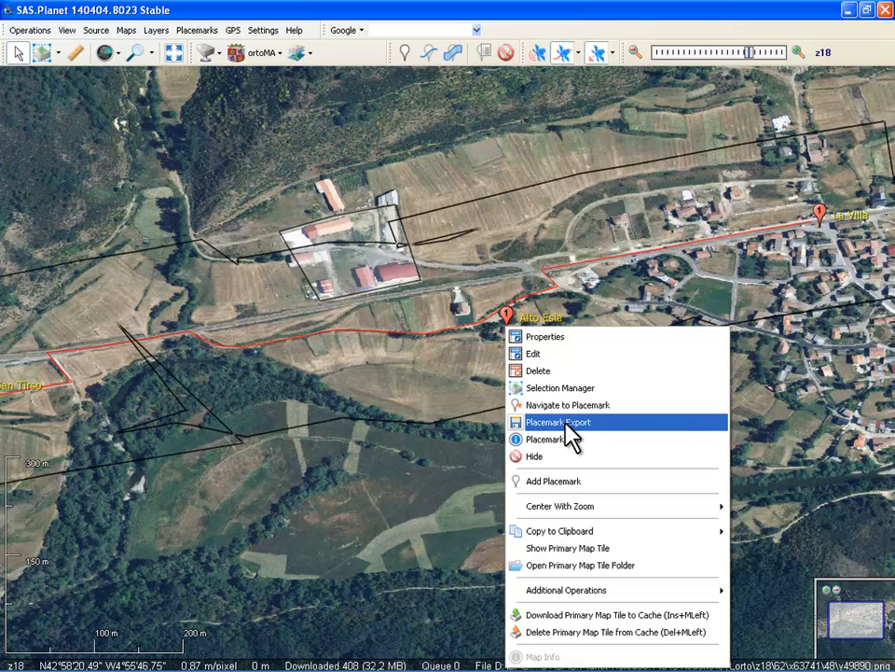
click(569, 434)
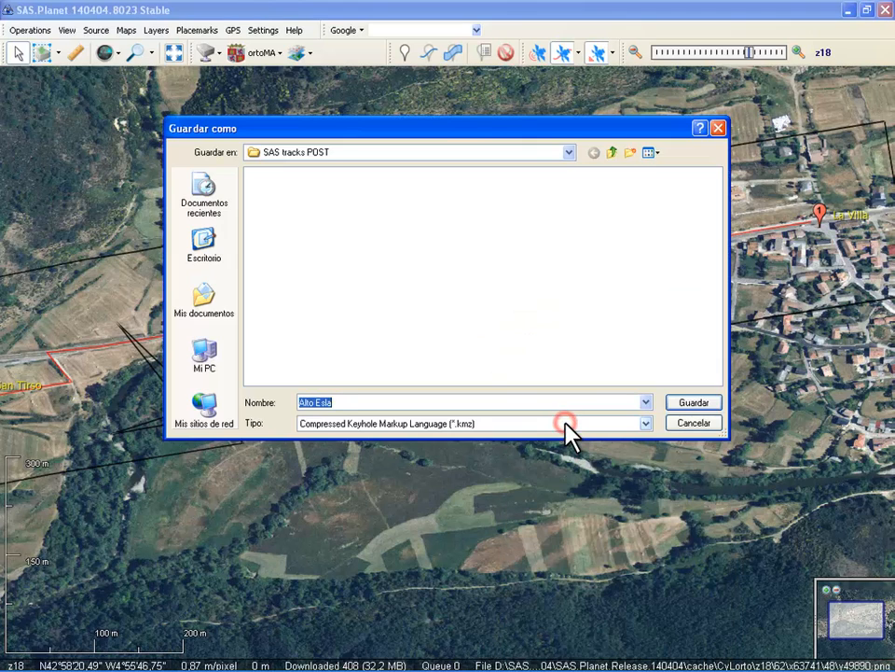
click(648, 423)
click(648, 425)
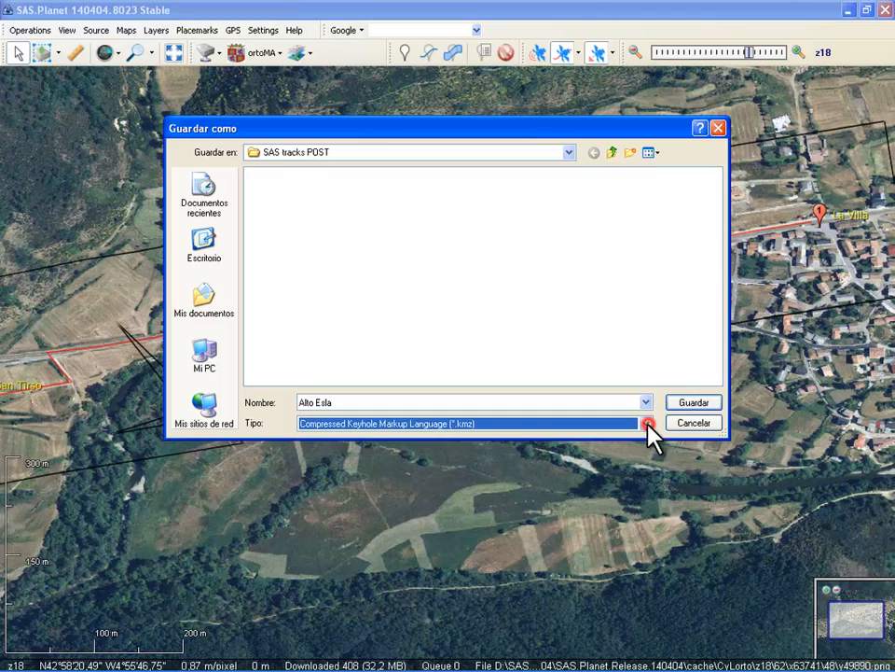
click(699, 424)
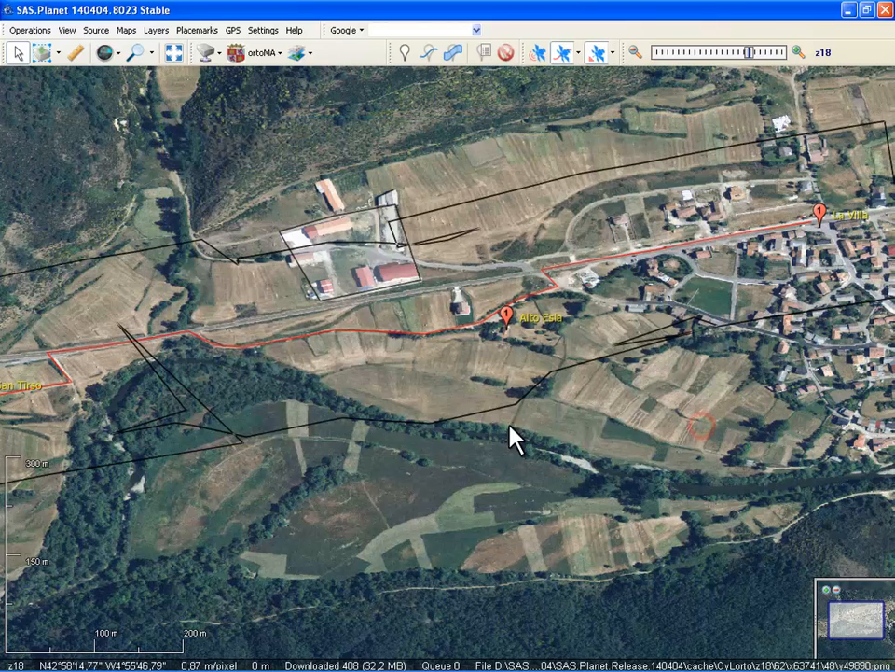
- View the Alto Esla placemark's info with its photo and description, and close it
right_click(506, 323)
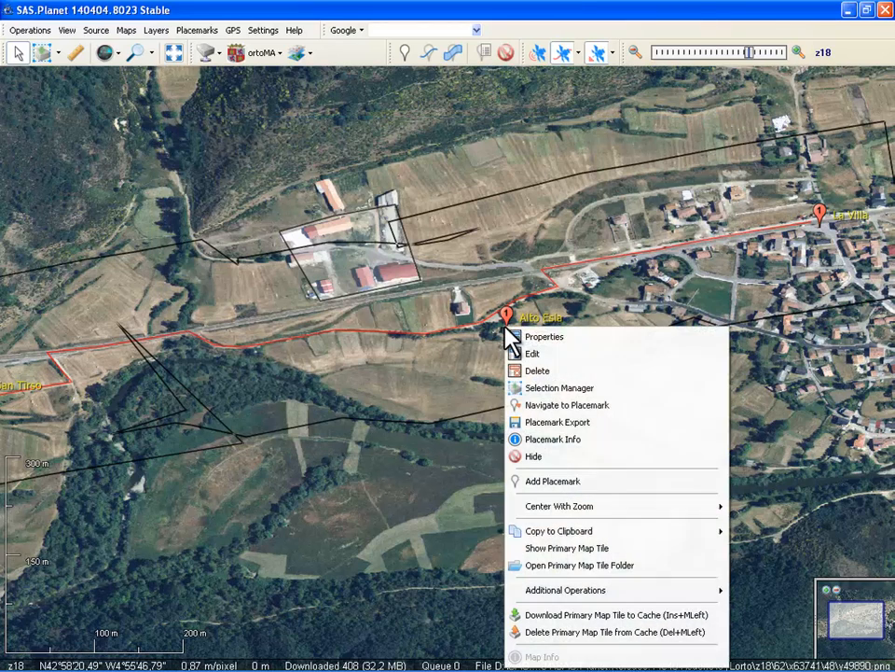
click(567, 441)
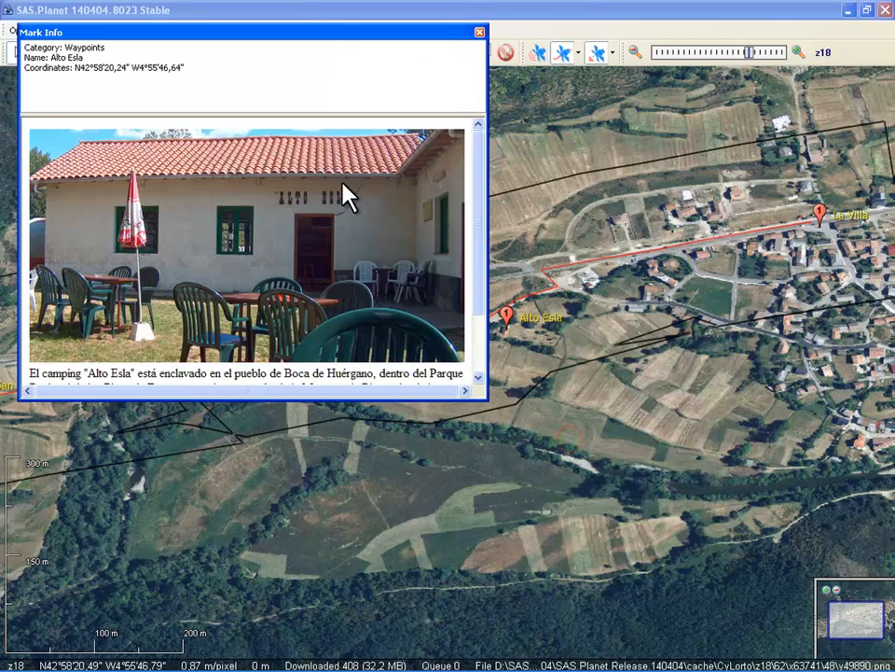
mouse_move(480, 186)
mouse_down()
mouse_move(481, 250)
mouse_move(479, 177)
mouse_up()
click(480, 32)
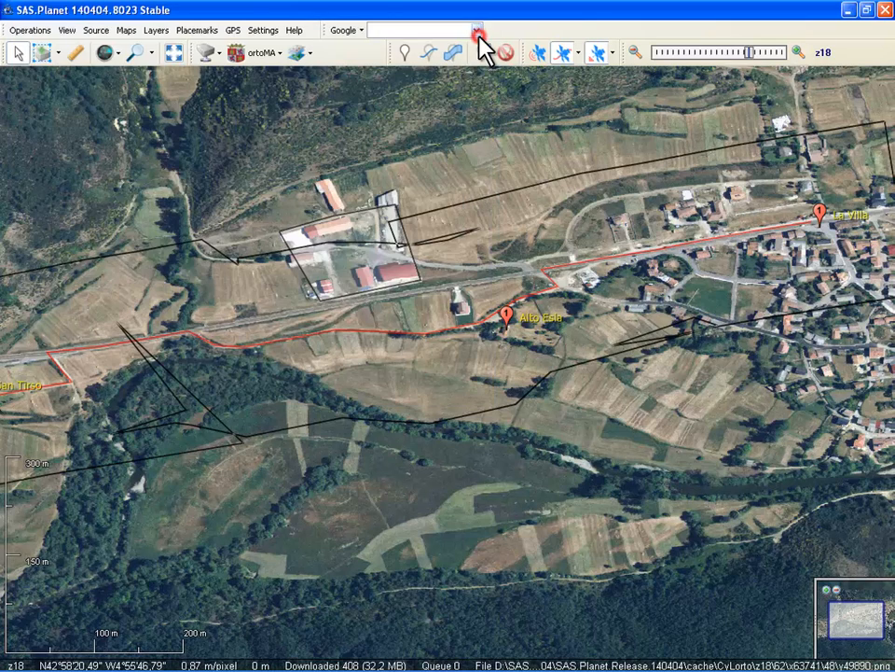
right_click(510, 327)
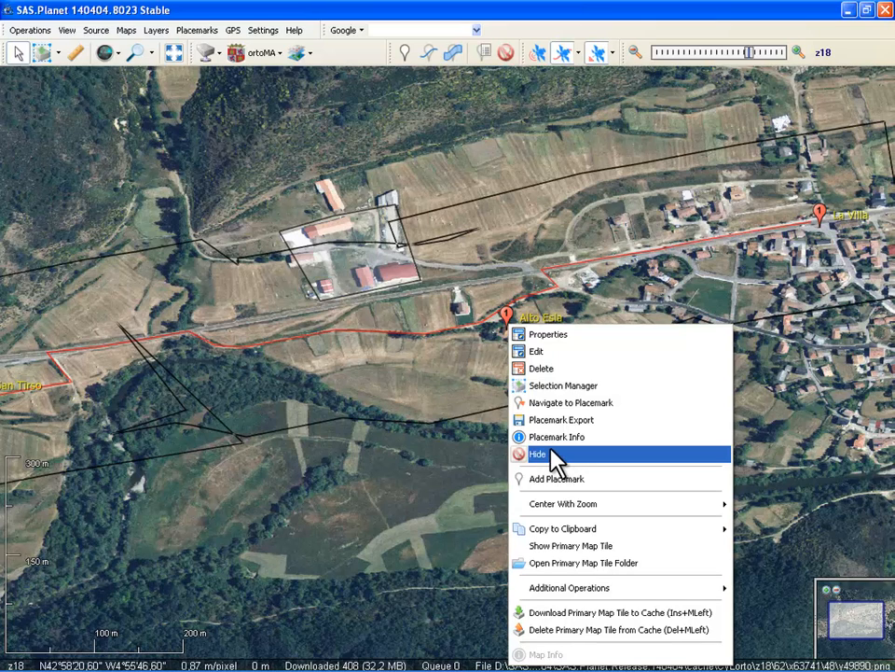
click(395, 379)
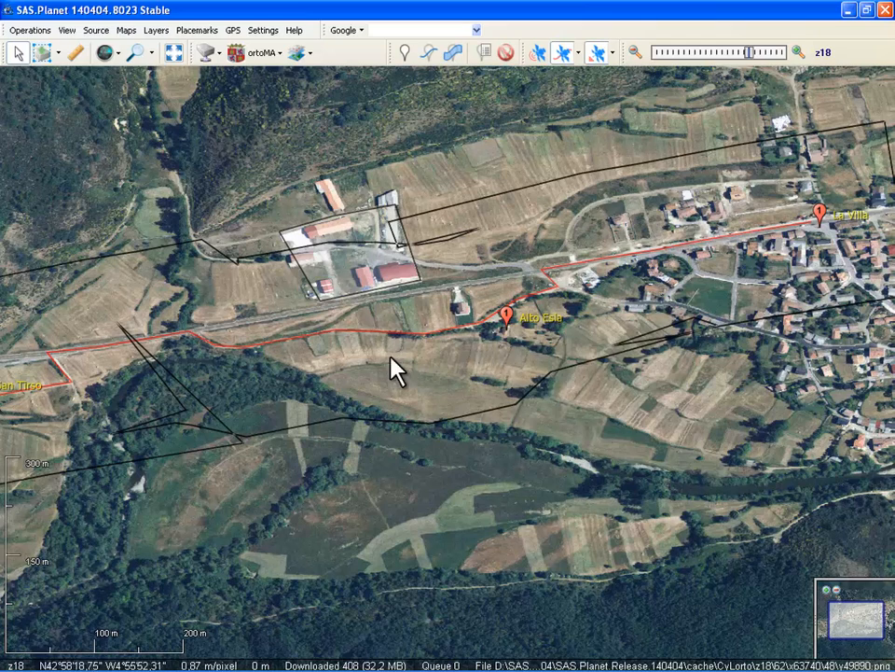
right_click(340, 274)
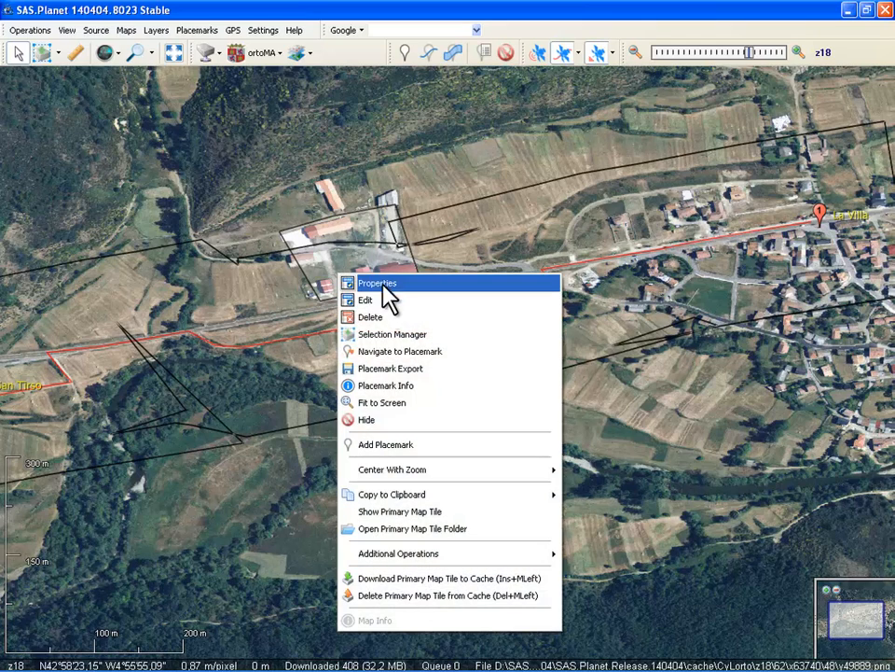
click(290, 299)
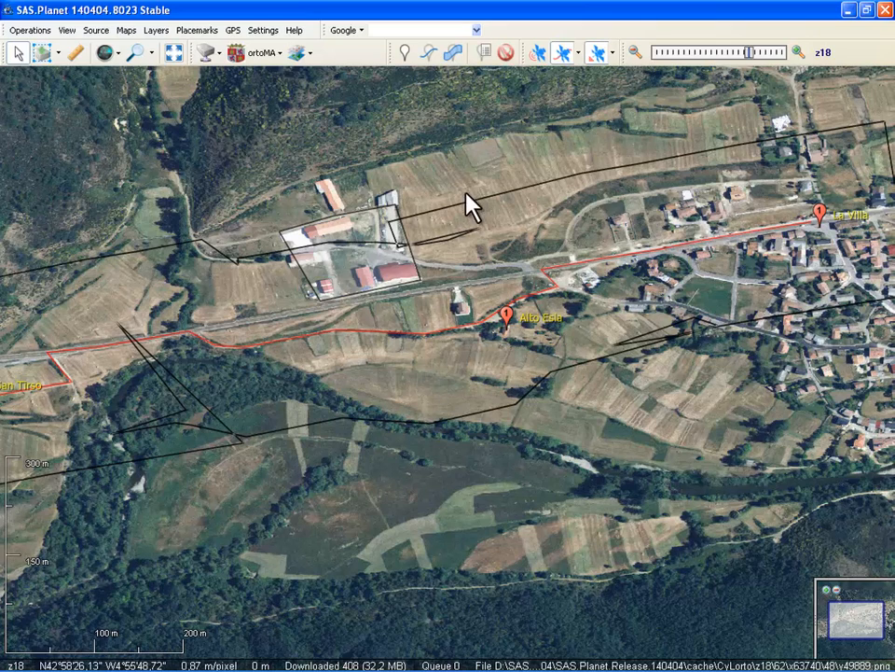
- Open the Placemark Manager and review the placemarks in the Poligonos, Tracks and Waypoints categories
click(483, 53)
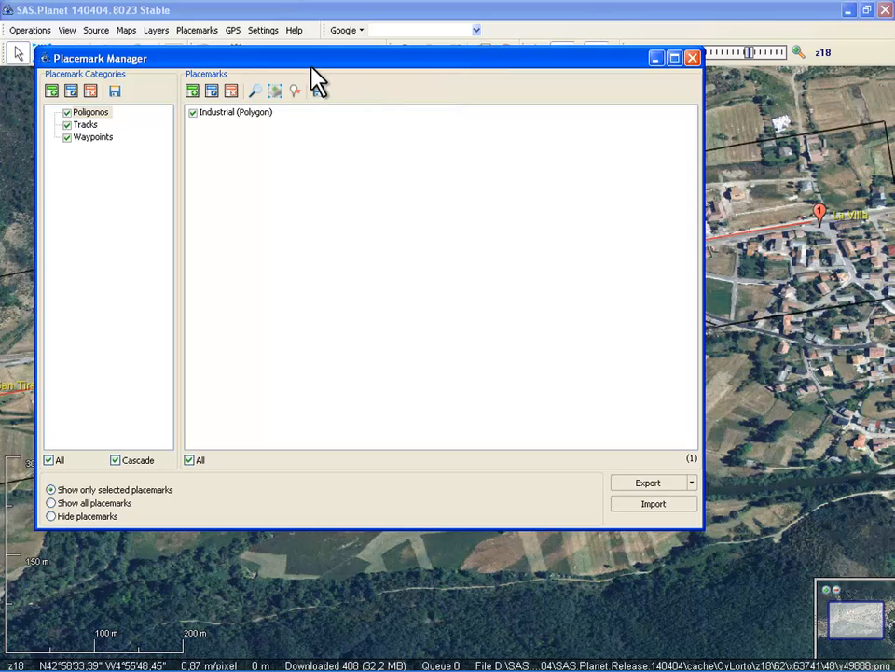
drag(311, 67, 352, 168)
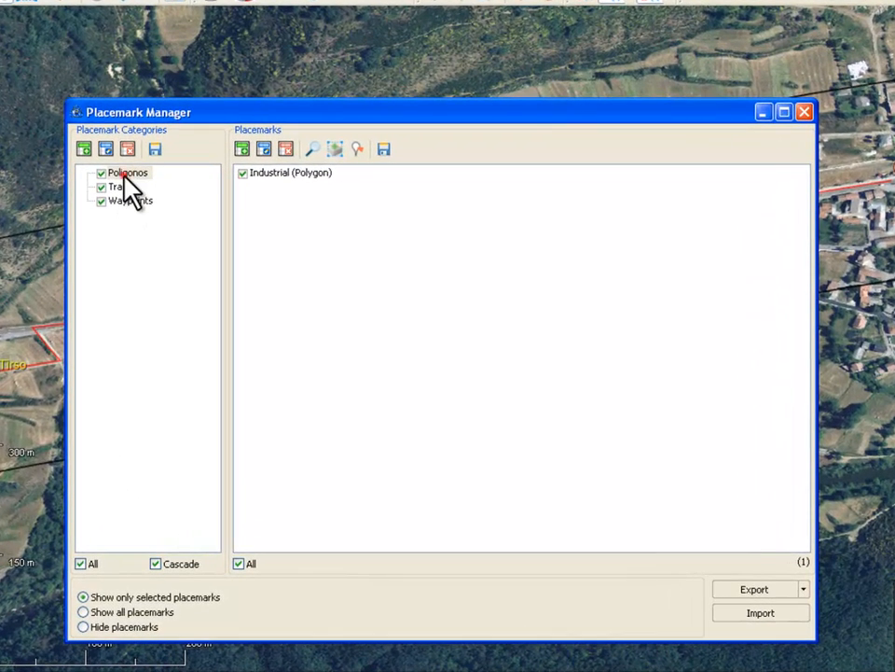
click(129, 218)
click(133, 229)
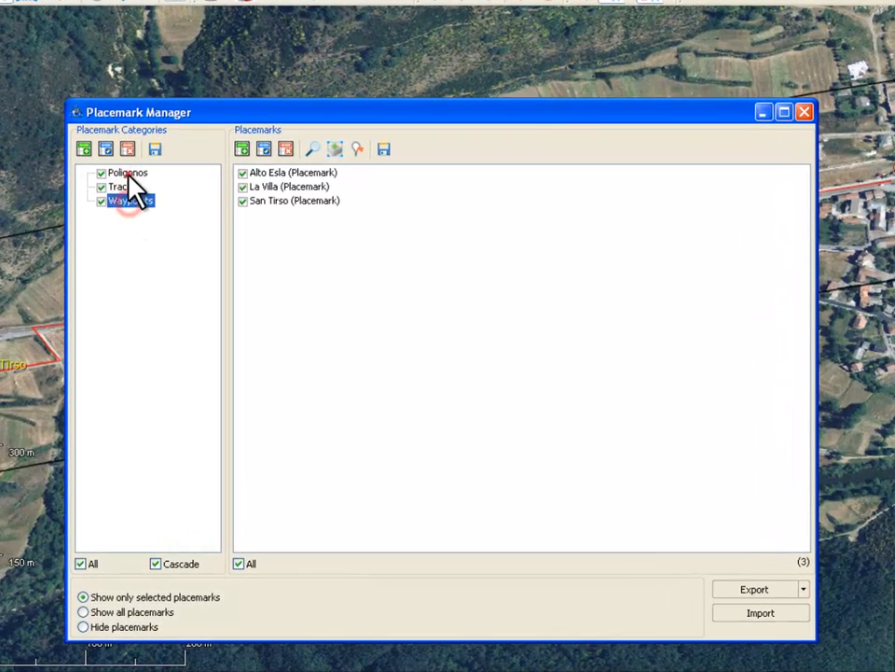
click(128, 173)
click(129, 189)
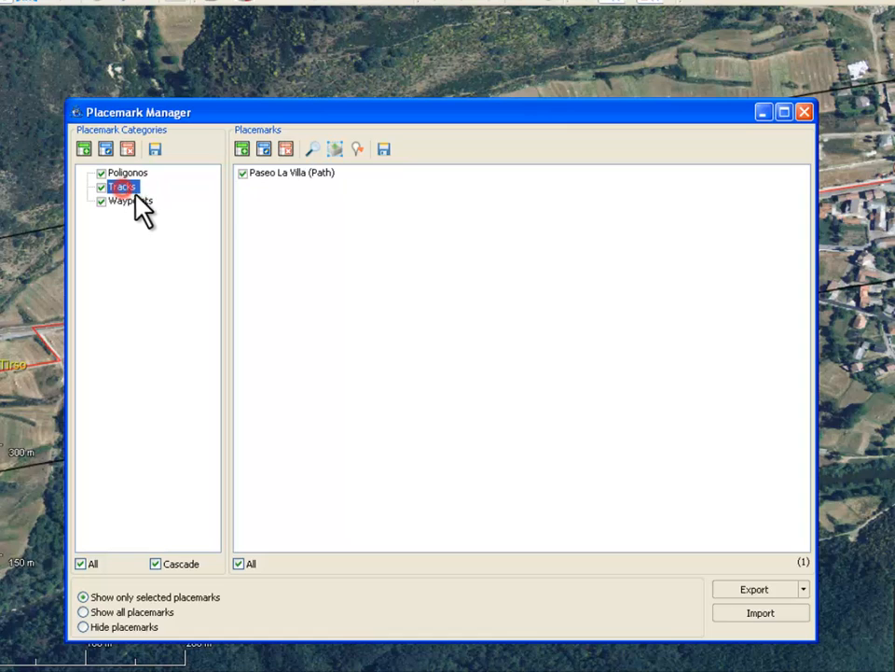
click(131, 203)
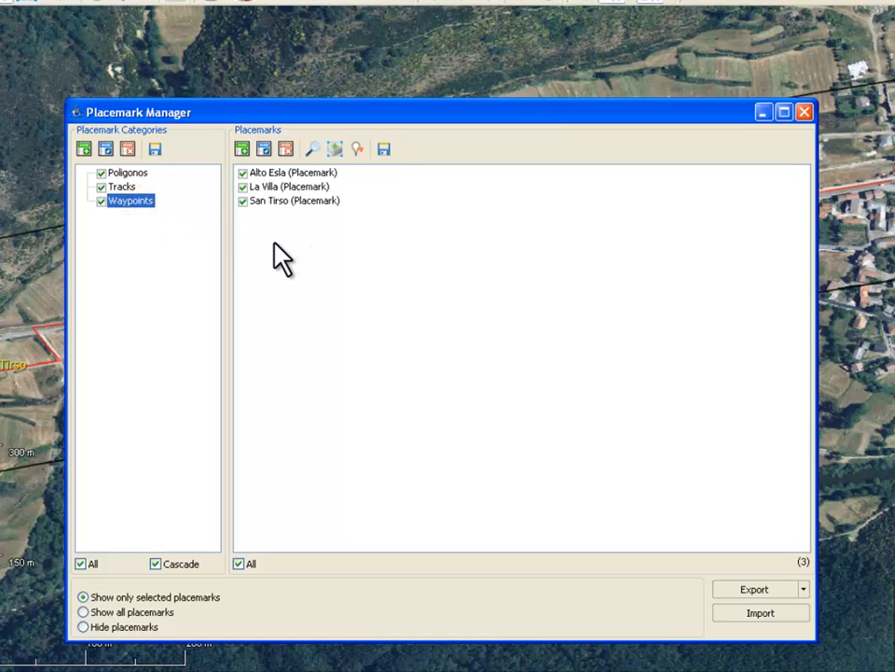
- Examine the Waypoints category's edit settings and the file types for exporting it, cancelling both
click(106, 151)
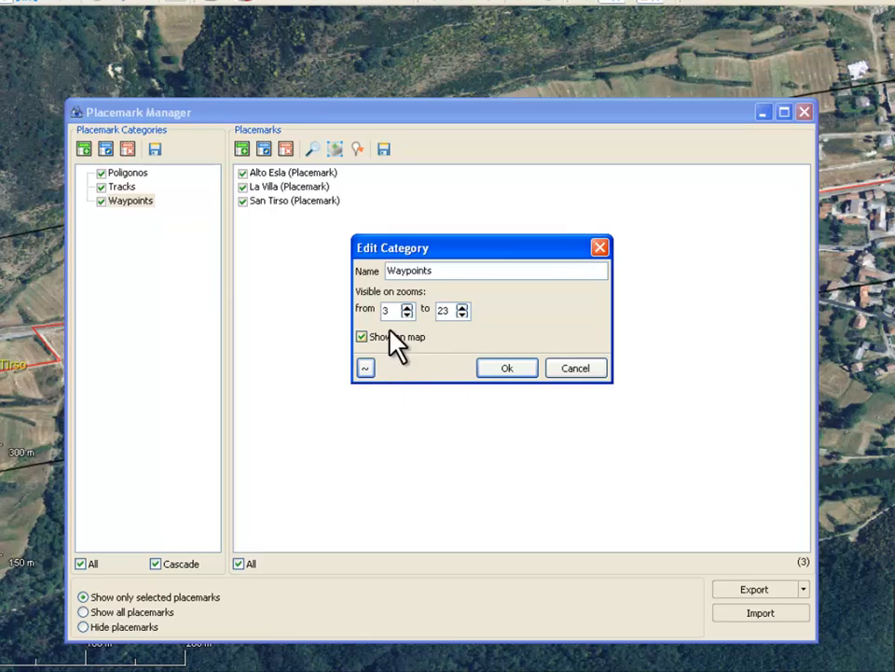
click(556, 371)
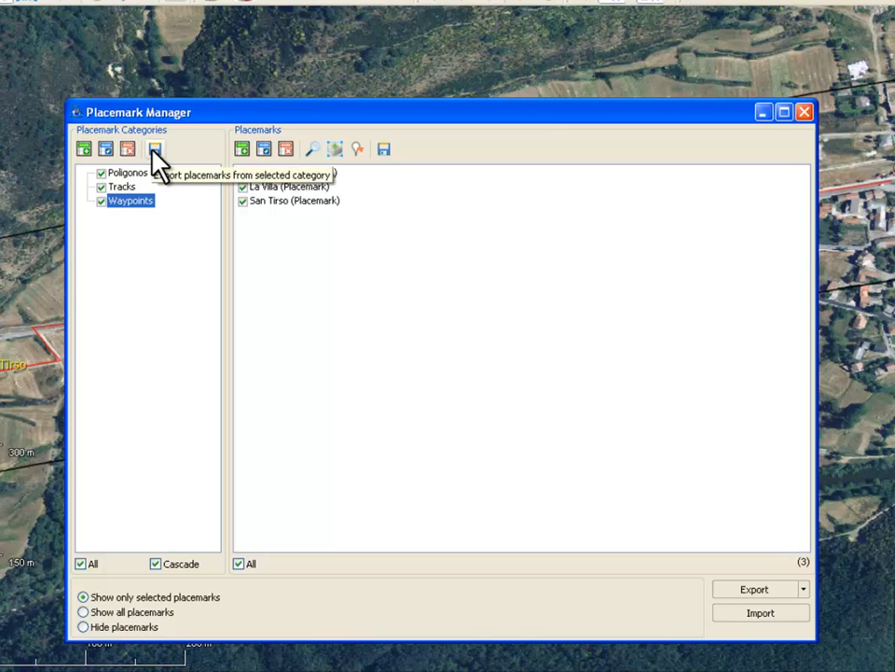
click(155, 150)
click(528, 408)
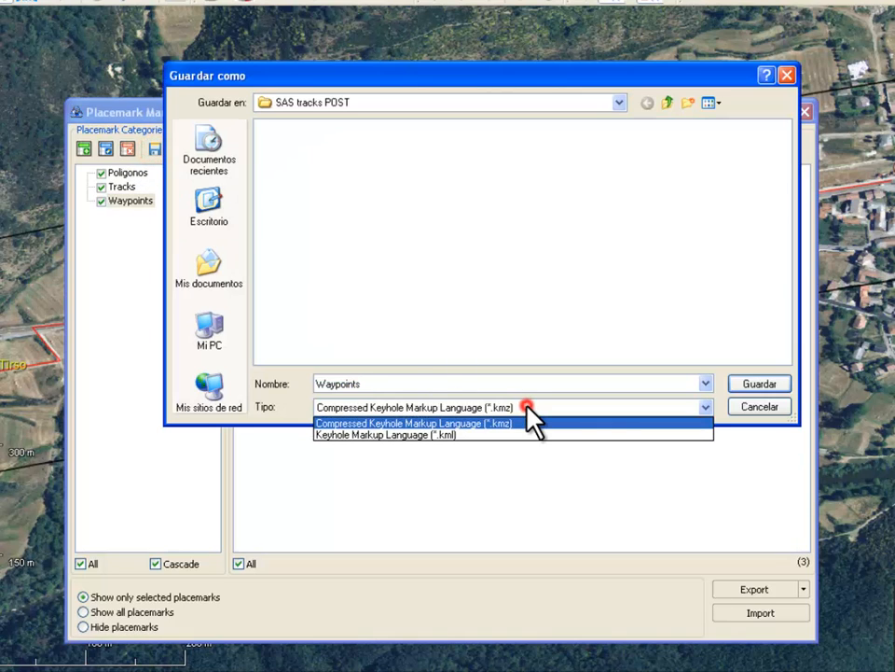
click(746, 407)
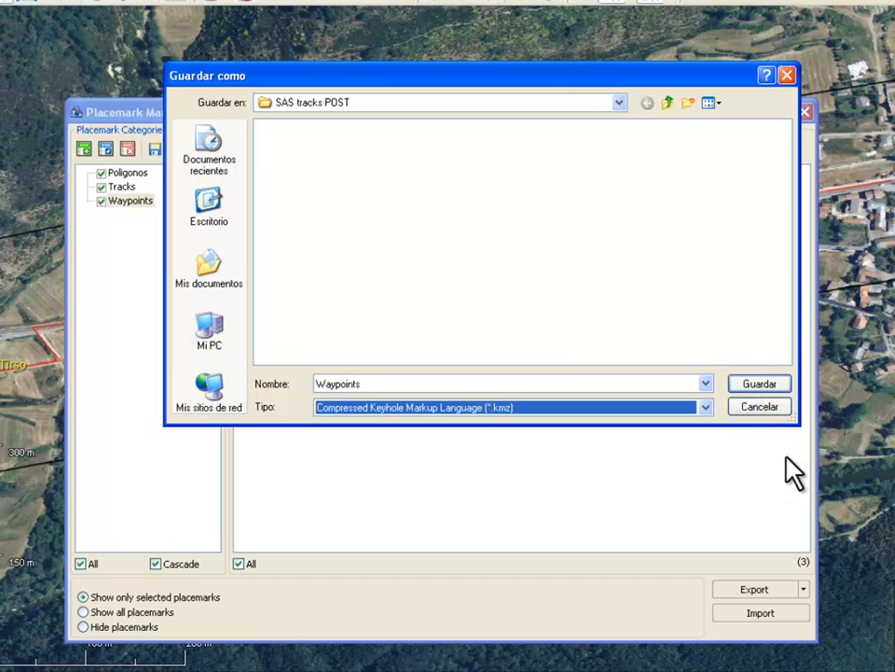
click(756, 414)
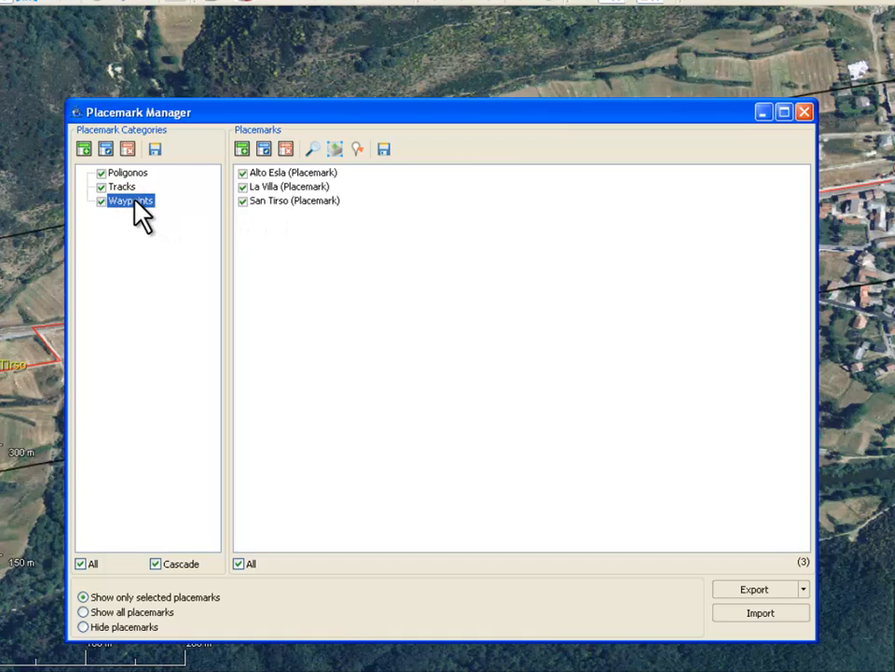
- Select the Alto Esla, La Villa and San Tirso placemarks together, view the save settings for exporting them, and cancel
click(309, 231)
click(280, 199)
shift+click(276, 187)
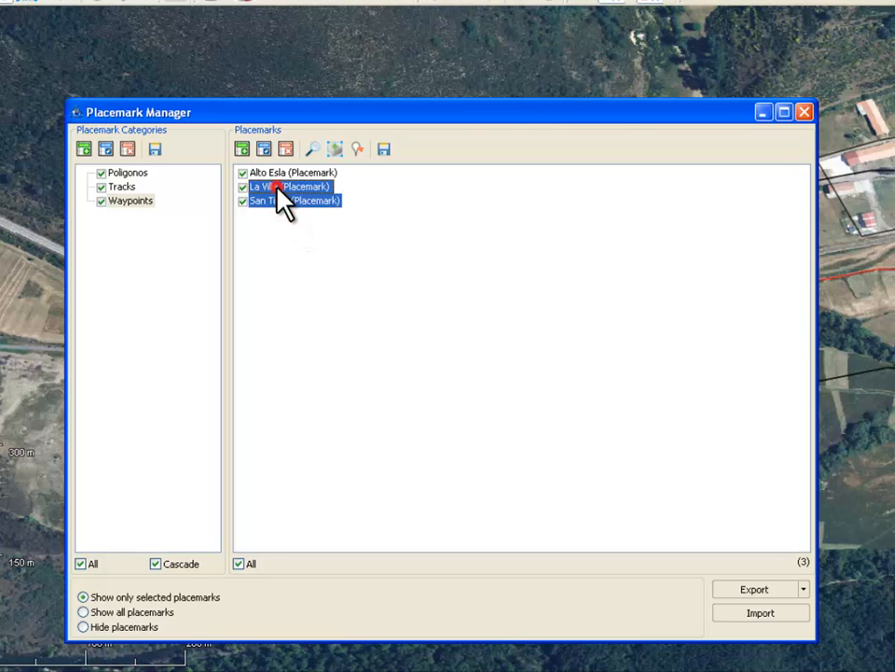
shift+click(279, 173)
mouse_move(280, 178)
mouse_down()
mouse_move(120, 190)
mouse_move(121, 174)
mouse_move(124, 203)
mouse_move(121, 187)
mouse_move(268, 185)
mouse_up()
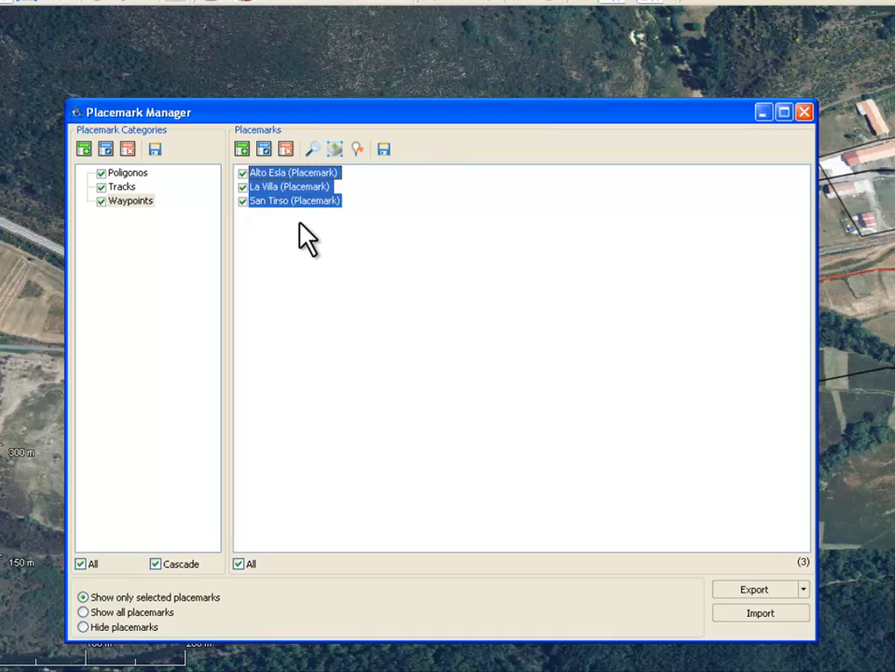
drag(277, 186, 276, 203)
click(277, 201)
double_click(300, 172)
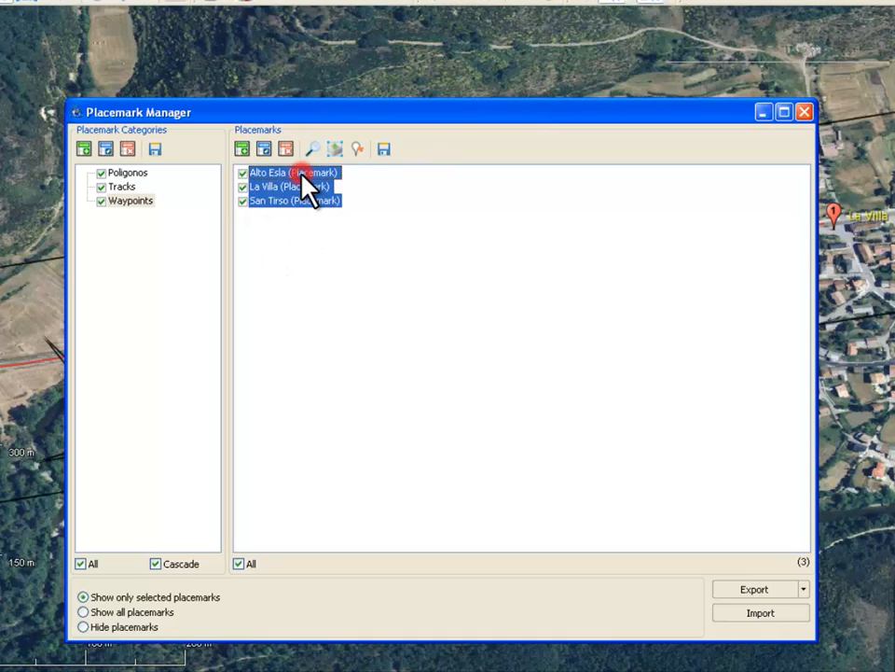
drag(454, 131, 408, 149)
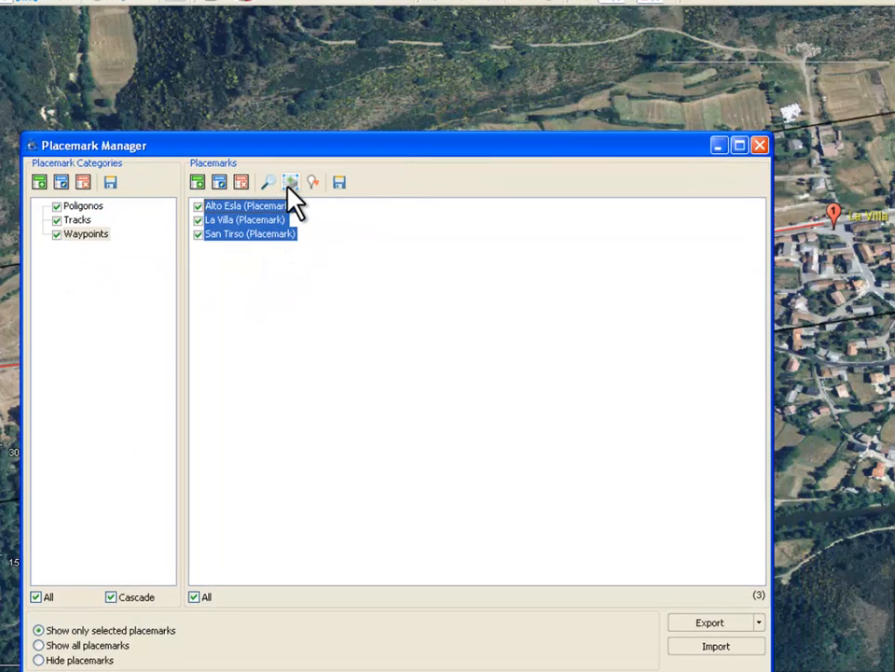
click(255, 264)
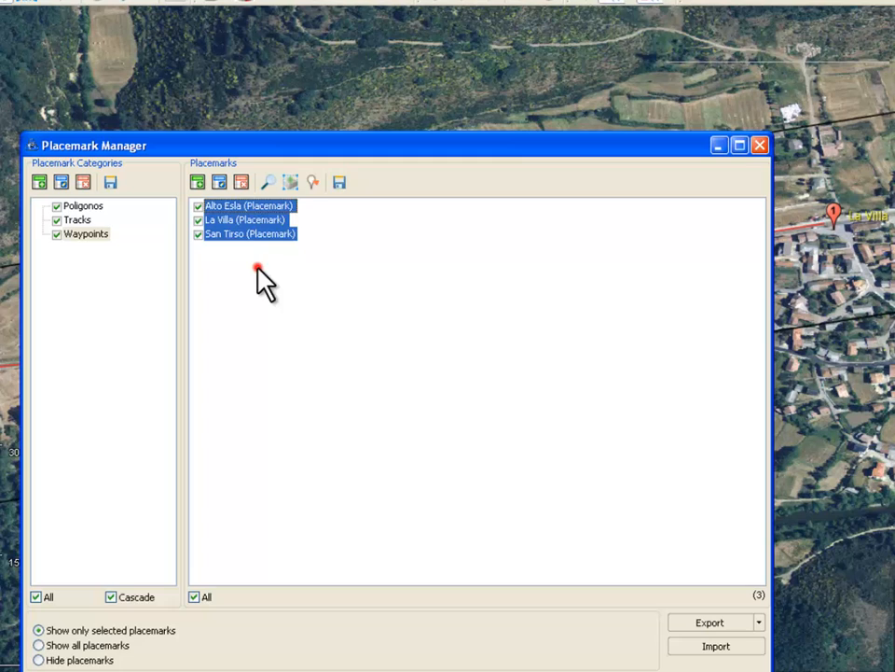
click(341, 184)
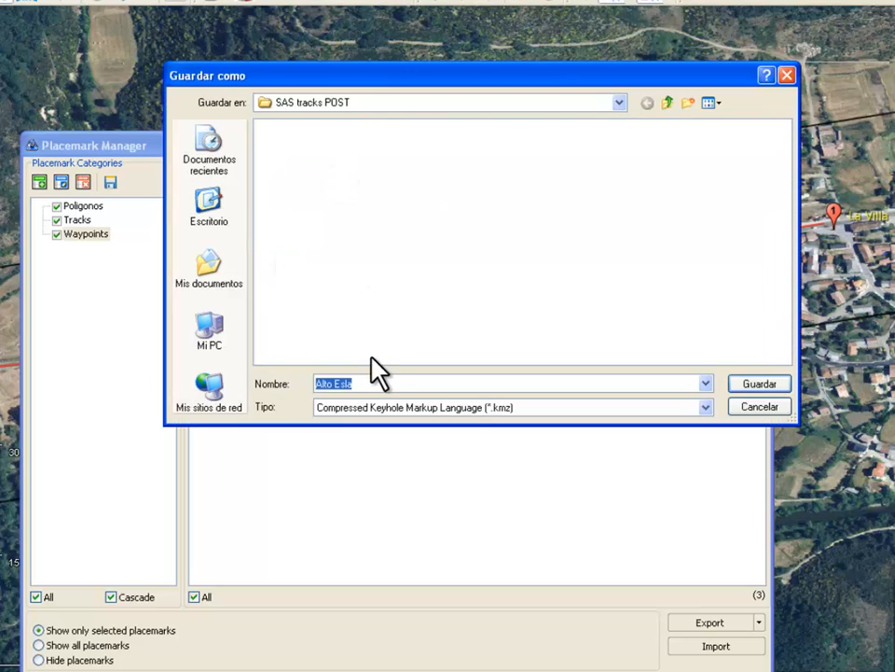
click(757, 408)
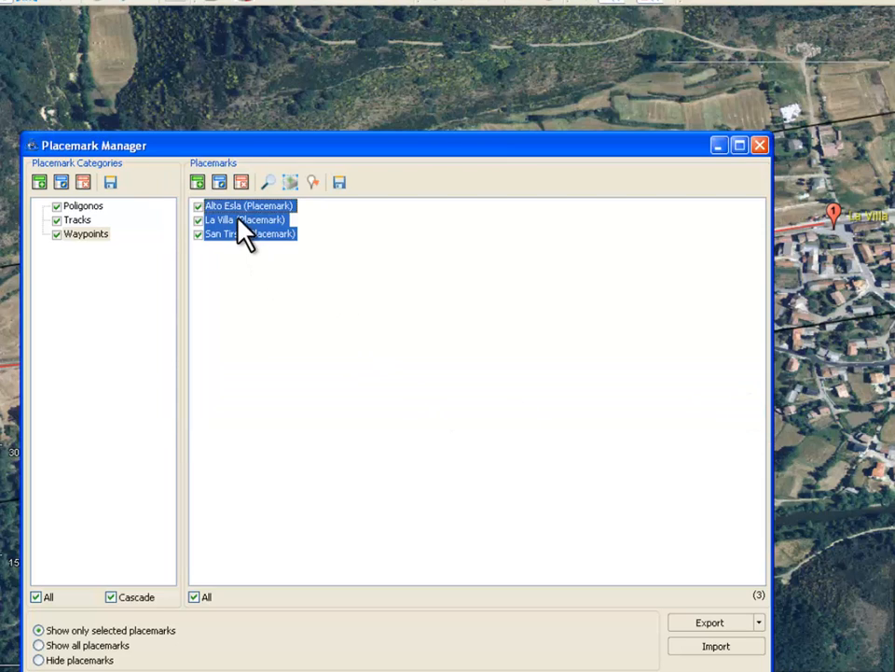
- With the Waypoints category selected, examine the choices for exporting all placemarks and categories or only visible placemarks, and dismiss them
click(258, 308)
click(82, 234)
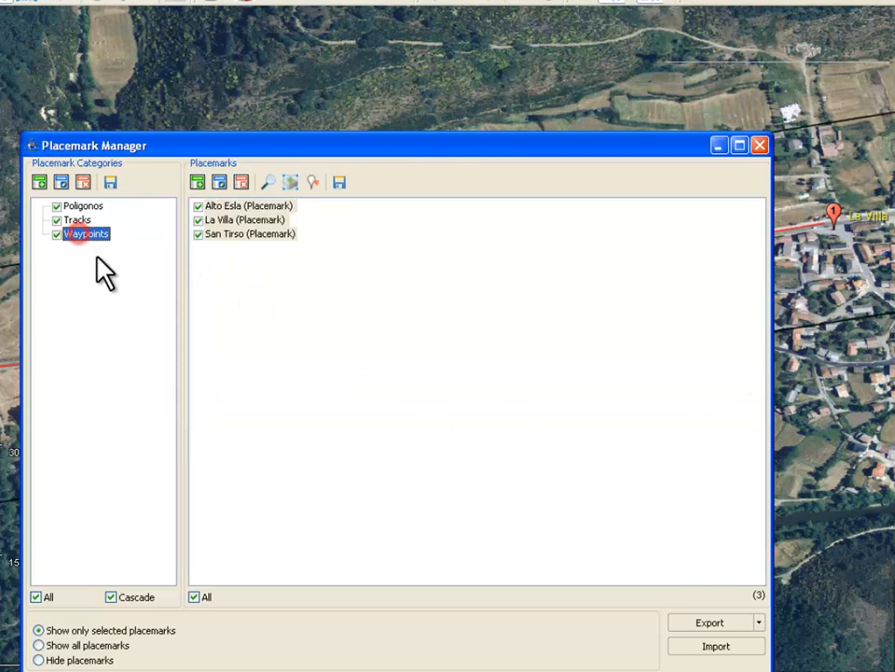
click(759, 621)
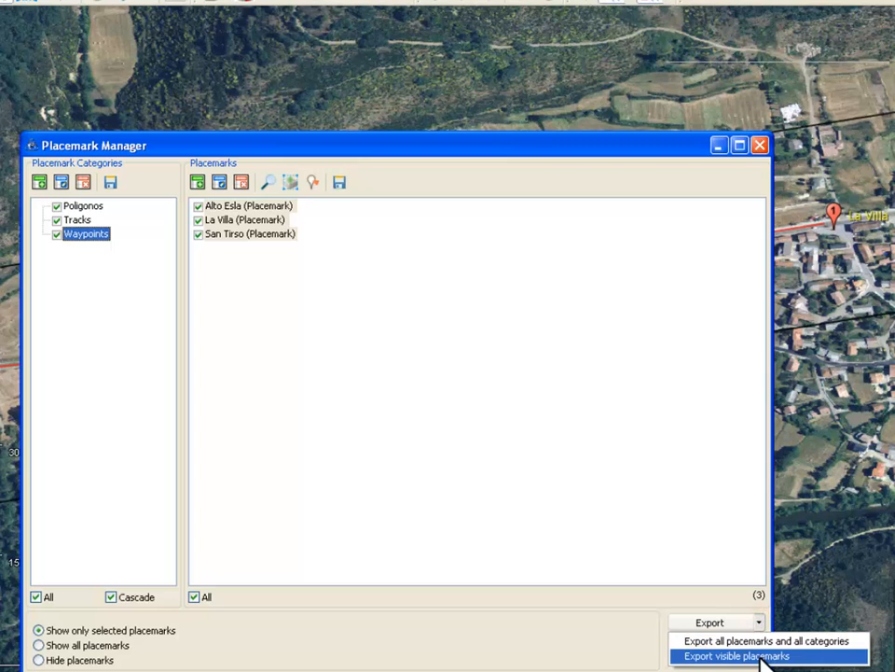
click(393, 557)
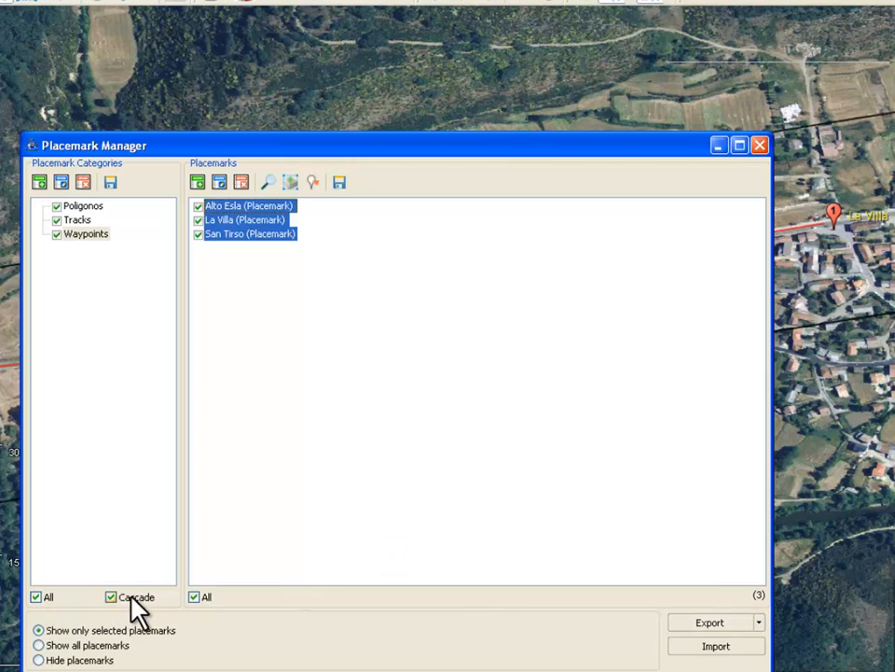
- Examine the file types available for importing placemarks, cancel the import and close the Placemark Manager
click(726, 647)
click(705, 384)
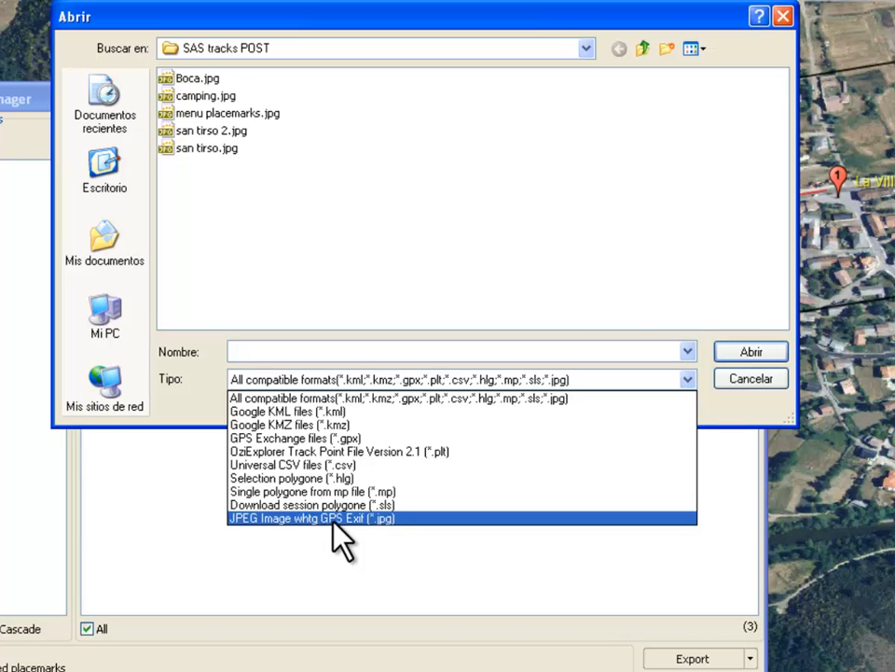
click(345, 350)
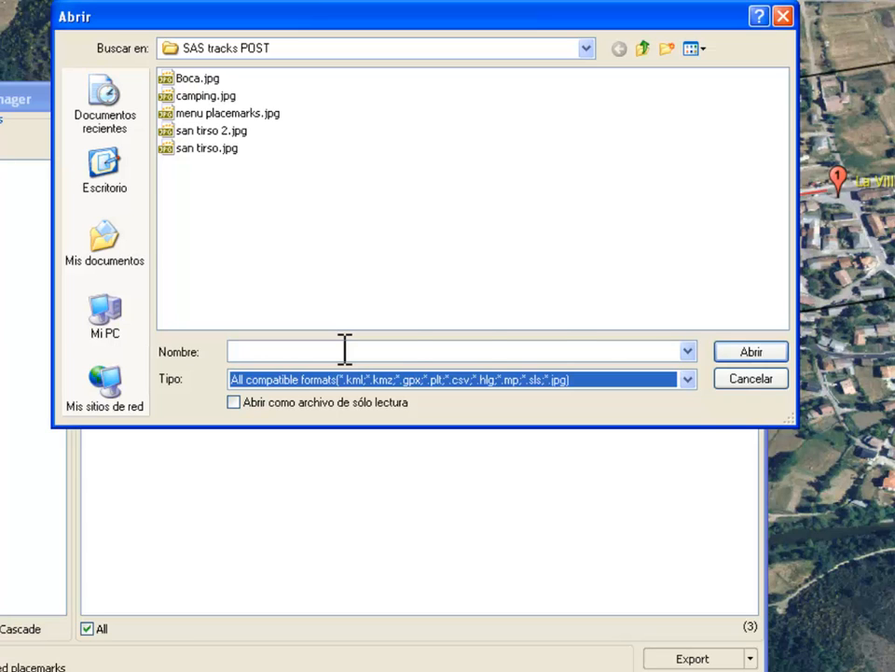
click(733, 378)
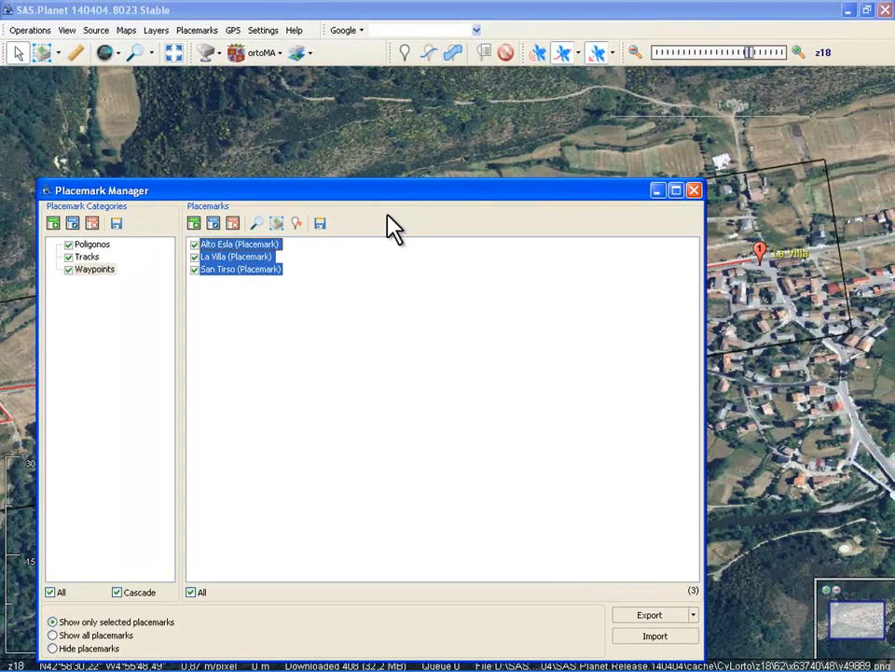
click(692, 194)
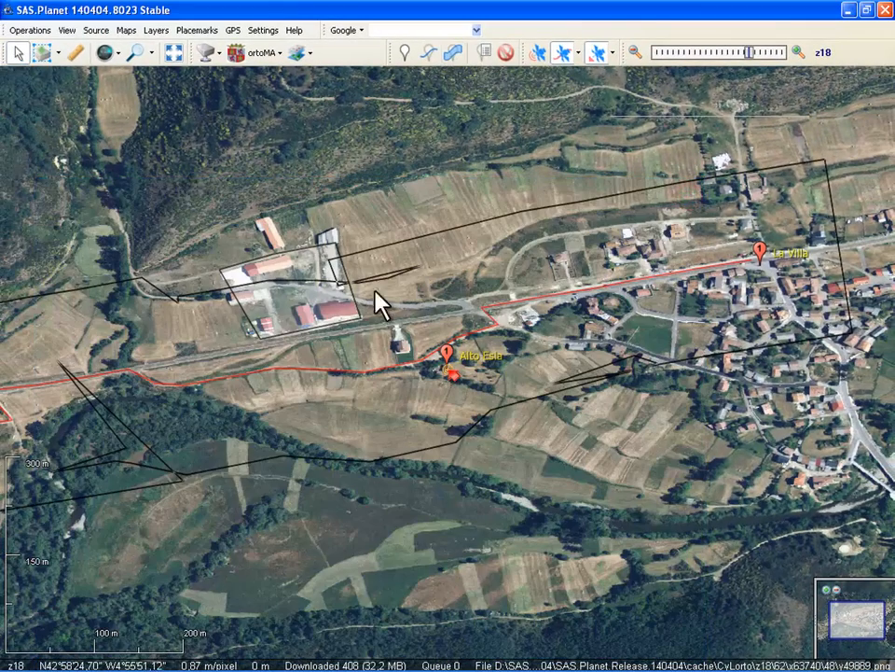